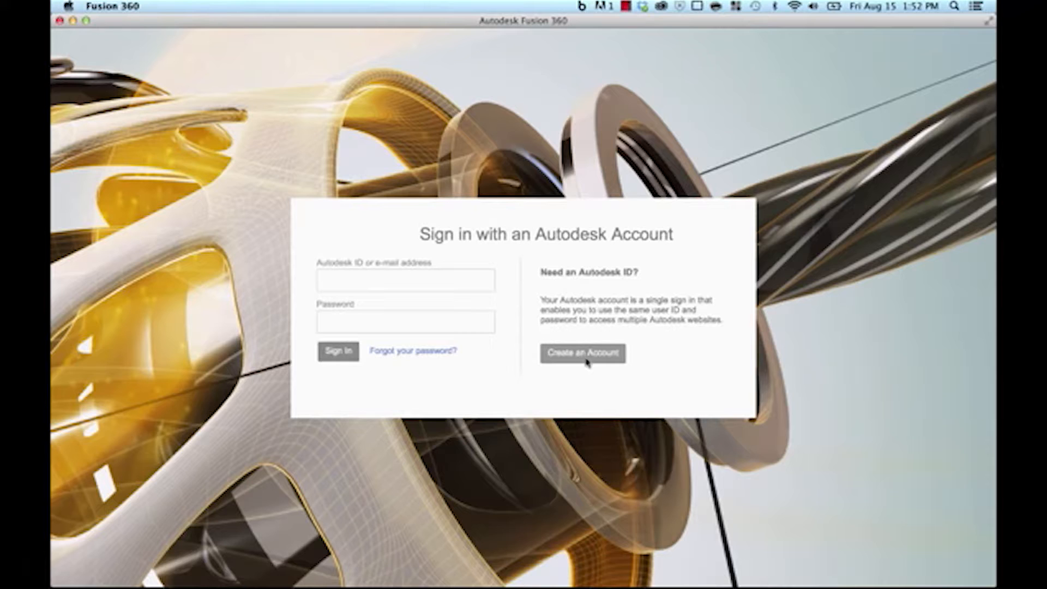
Step: Sign in to Fusion 360 with the Autodesk account ID and password
click(420, 279)
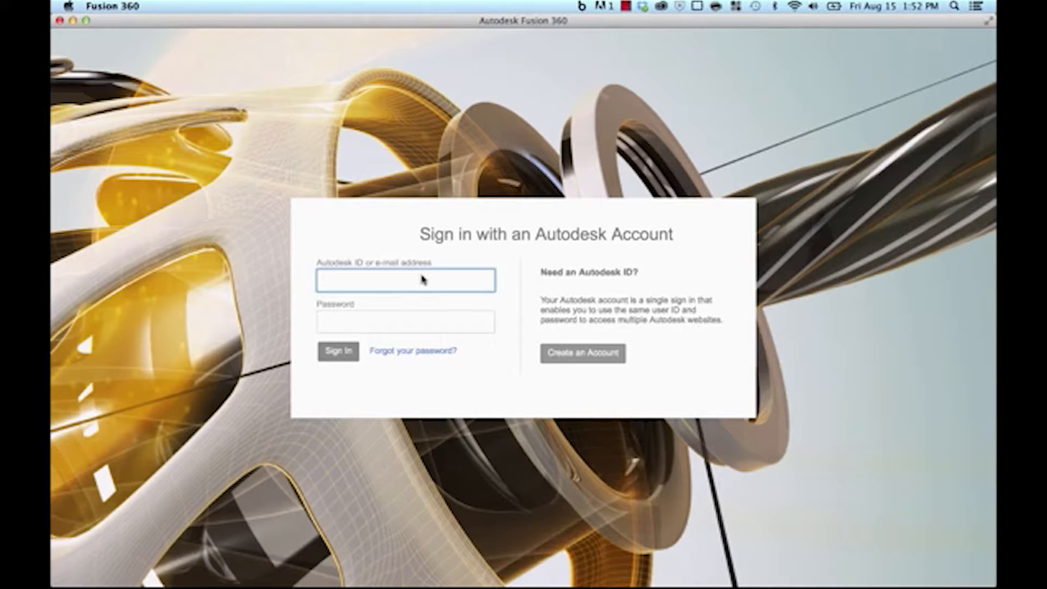
text(supersong11515)
key(Tab)
text(*****)
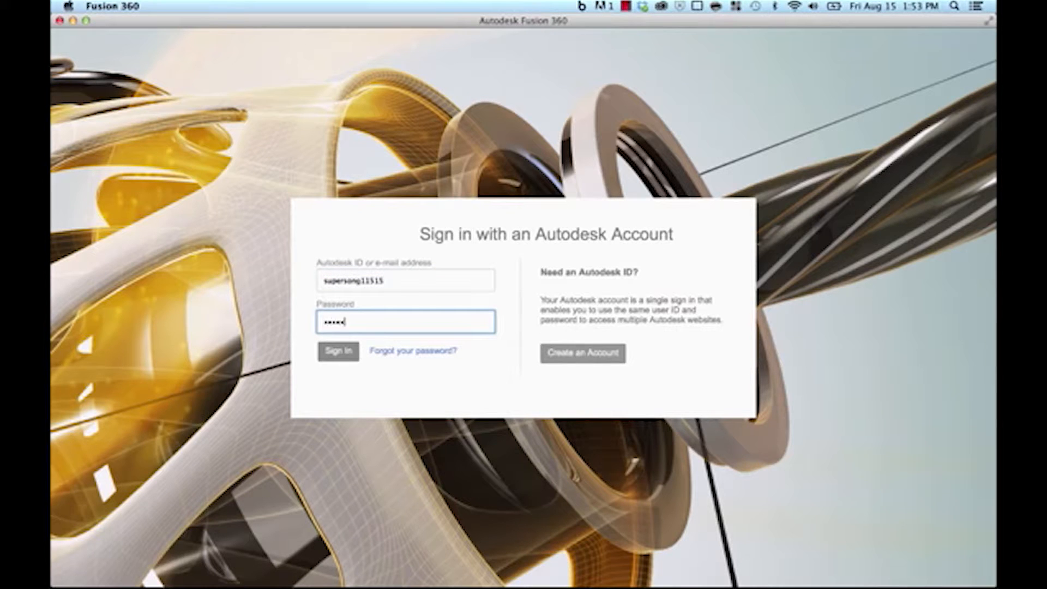
text(*******)
key(Return)
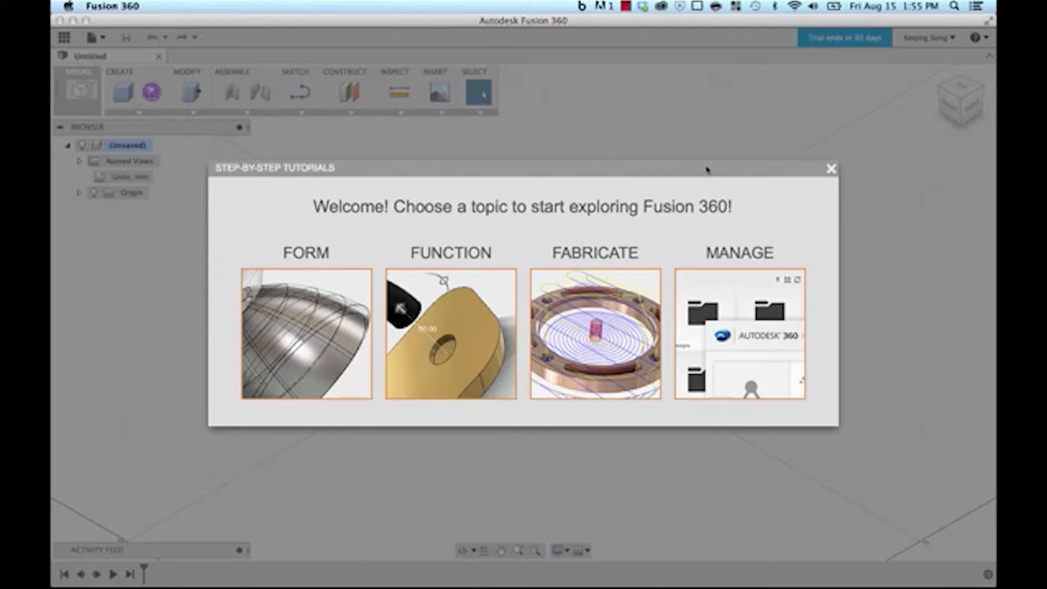
Step: Close the Step-by-Step Tutorials welcome and acknowledge the Got It note
click(831, 169)
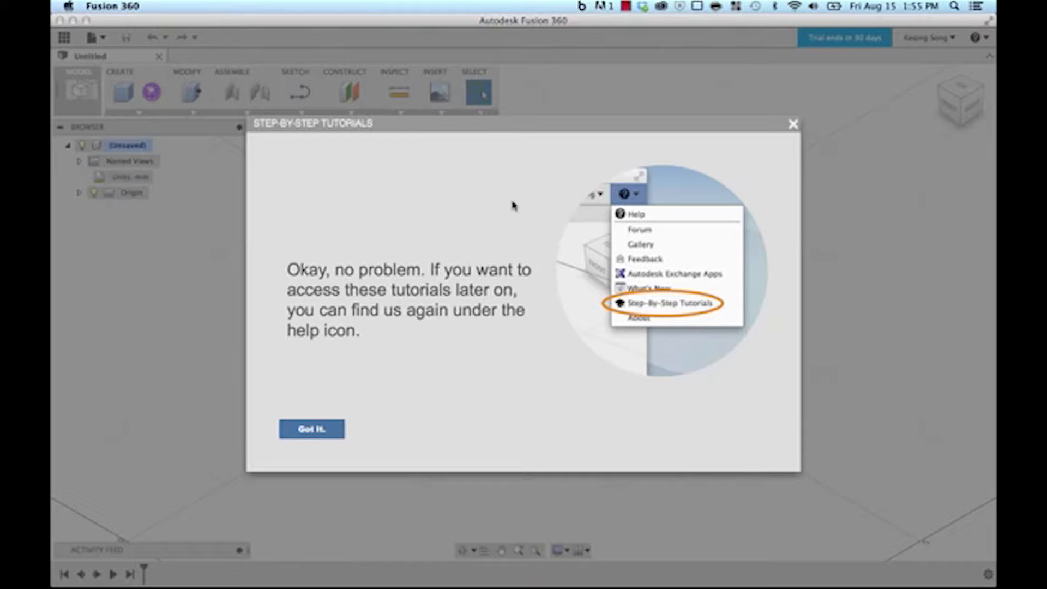
click(336, 430)
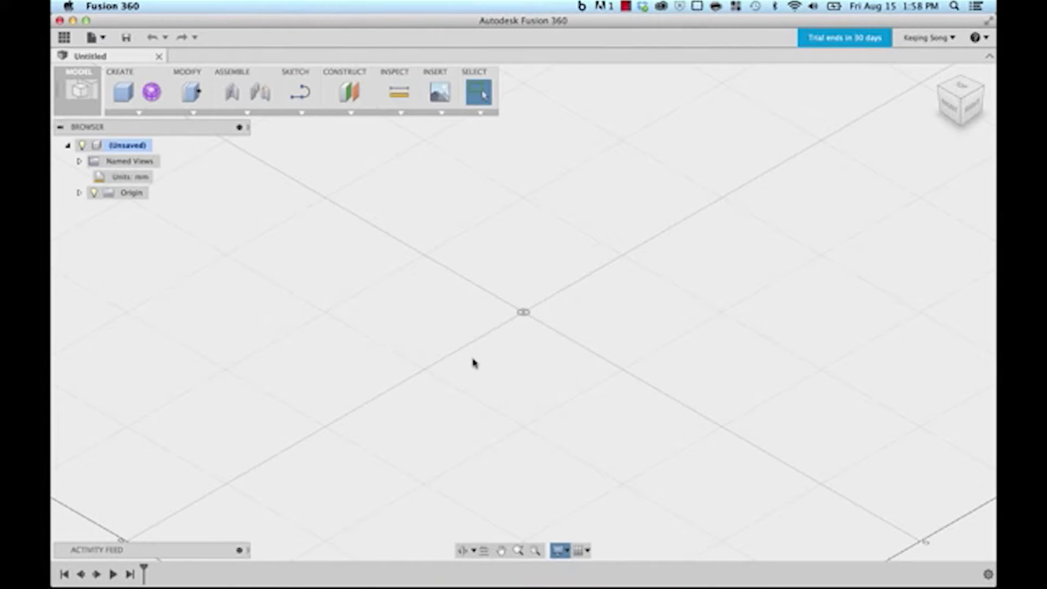
Step: Create a solid cylinder on the ground plane at the origin, 350 mm diameter, 80 mm tall
click(137, 113)
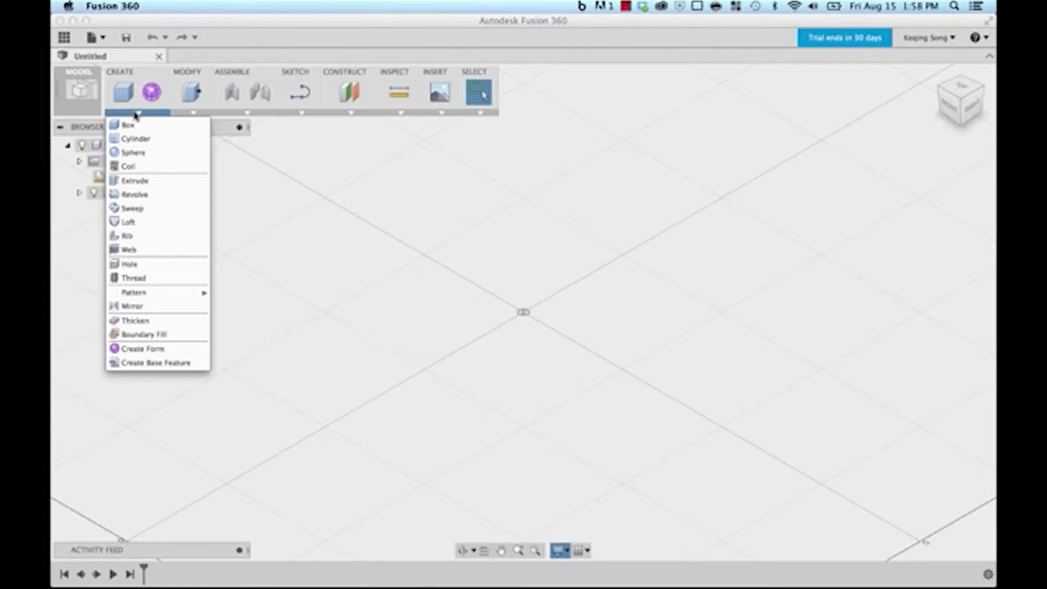
click(134, 138)
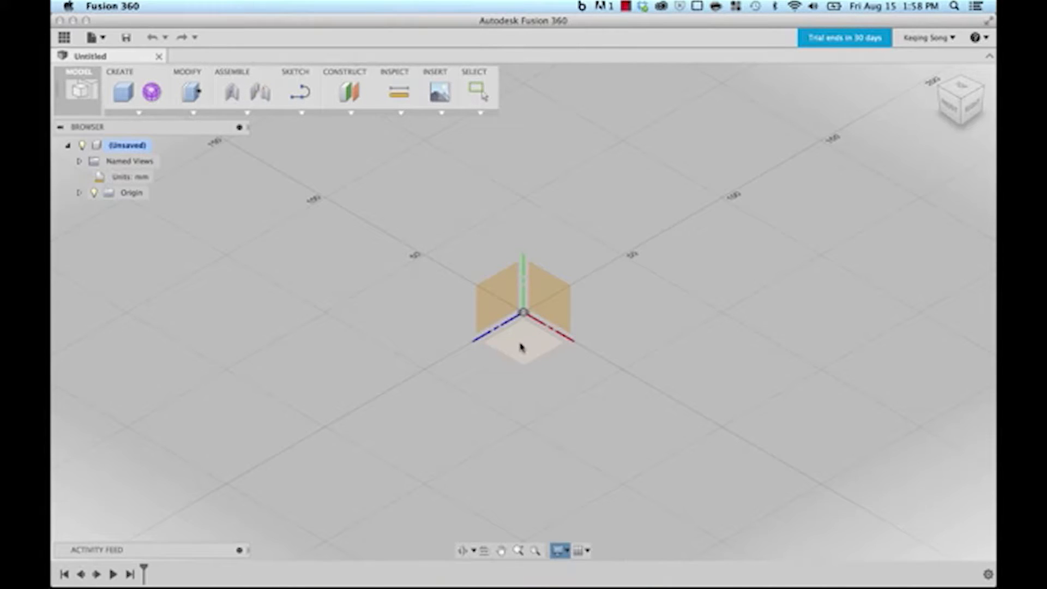
click(520, 347)
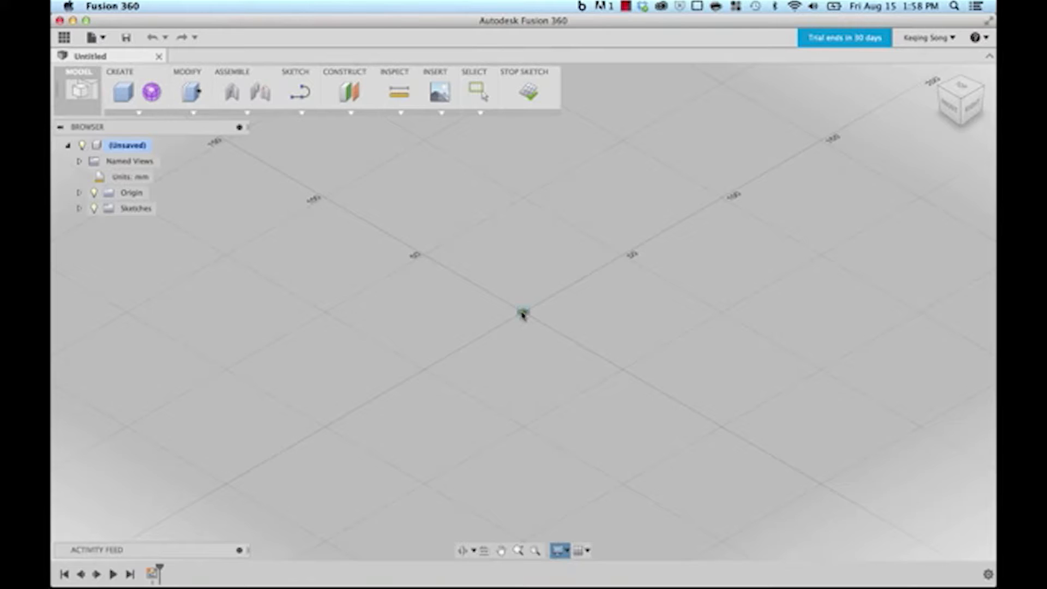
click(523, 313)
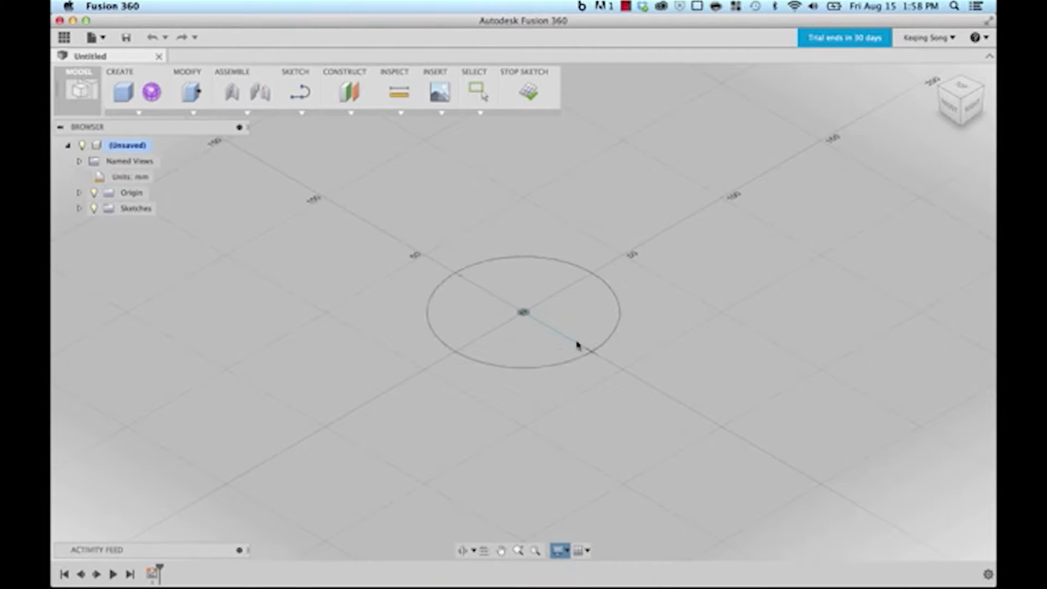
click(622, 370)
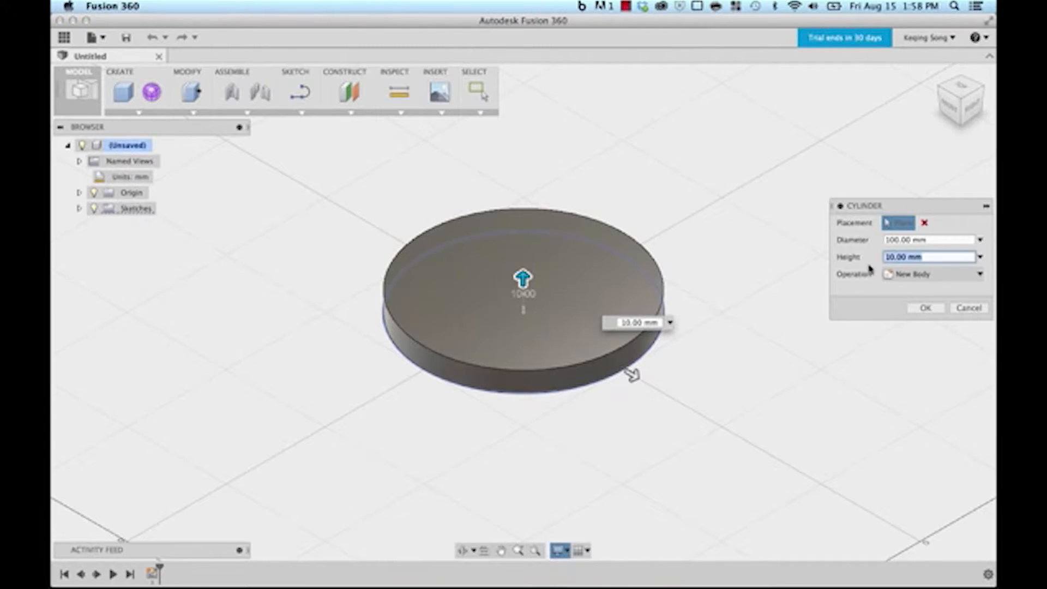
click(898, 240)
drag(899, 238, 877, 242)
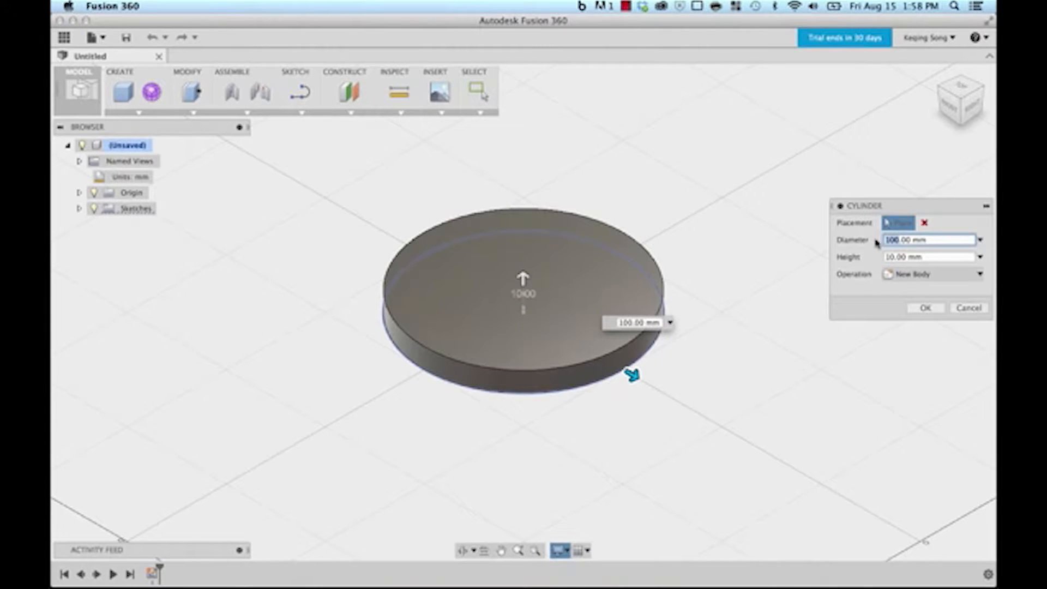
text(350)
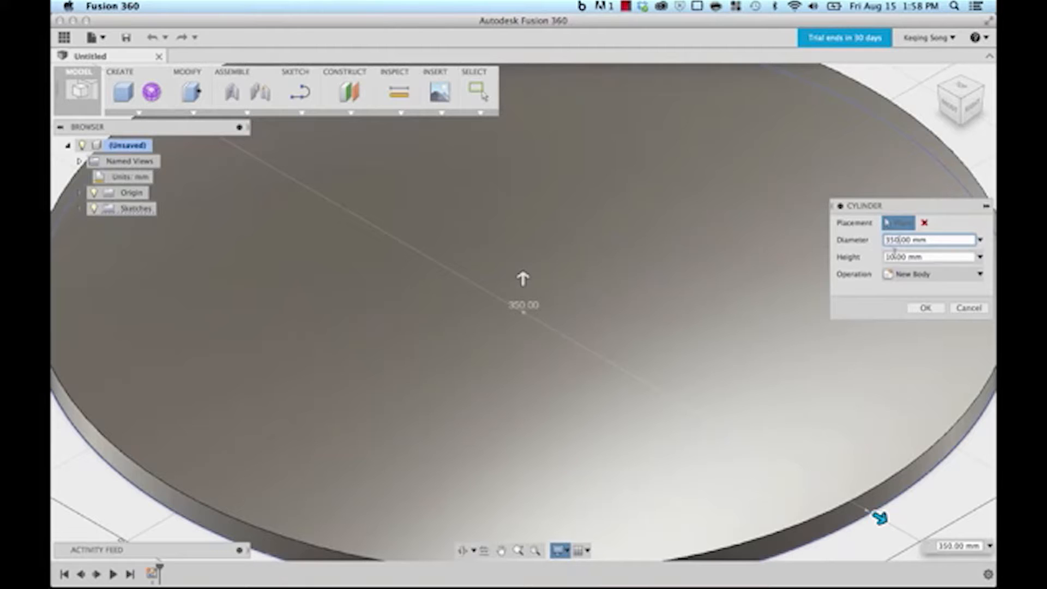
drag(895, 257, 873, 259)
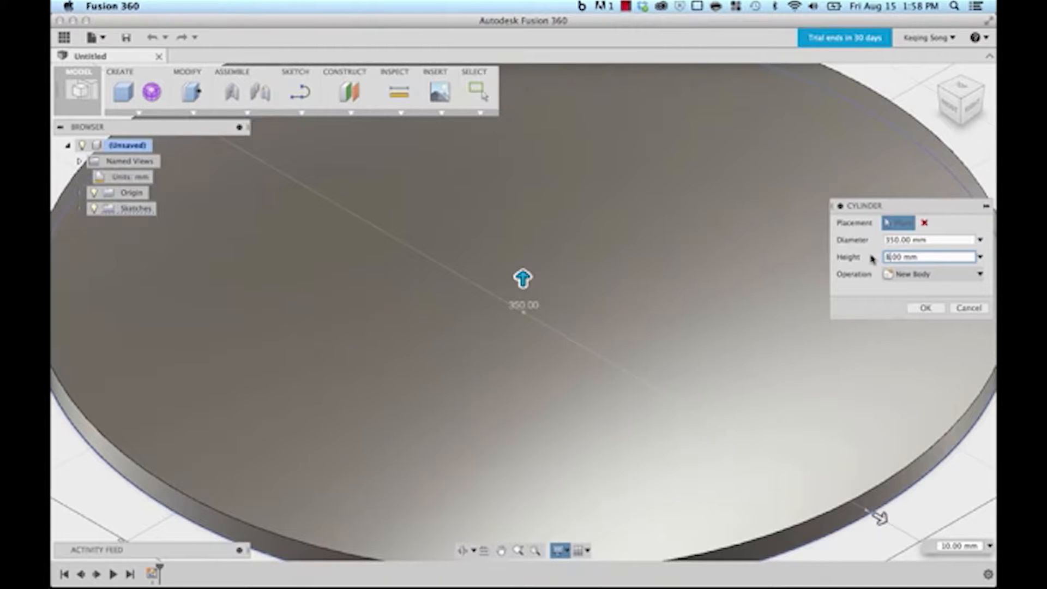
text(80)
click(925, 308)
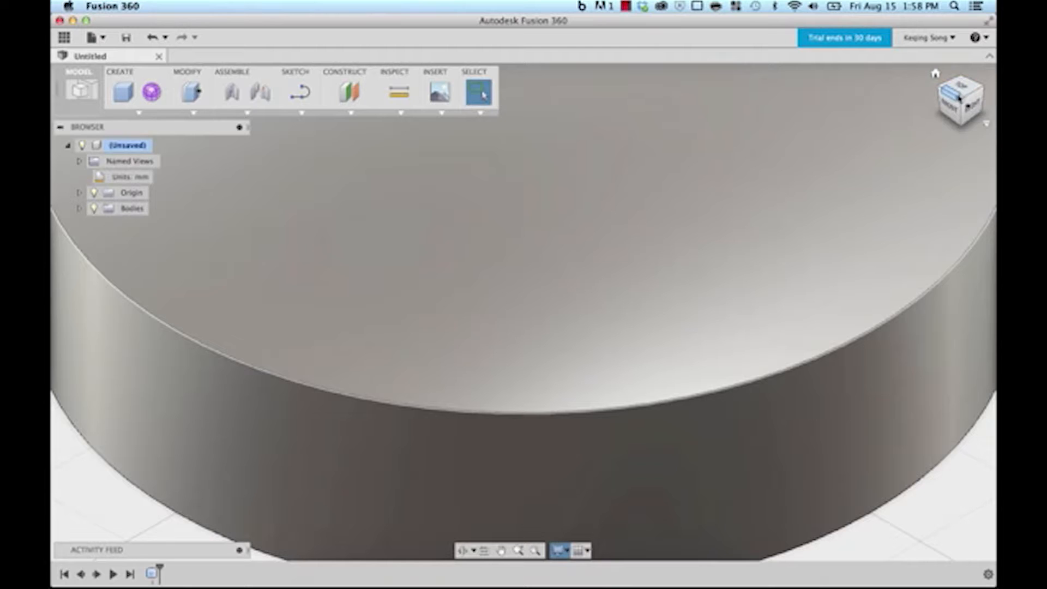
Step: Switch the camera to Perspective with Ortho Faces and return to the Home isometric view
click(936, 76)
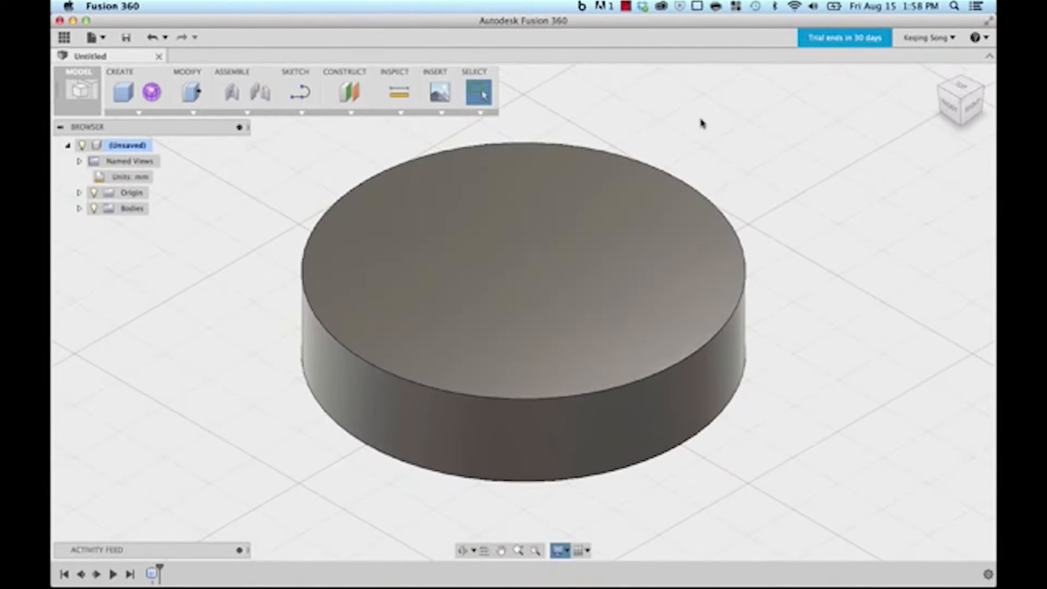
click(562, 551)
mouse_move(572, 511)
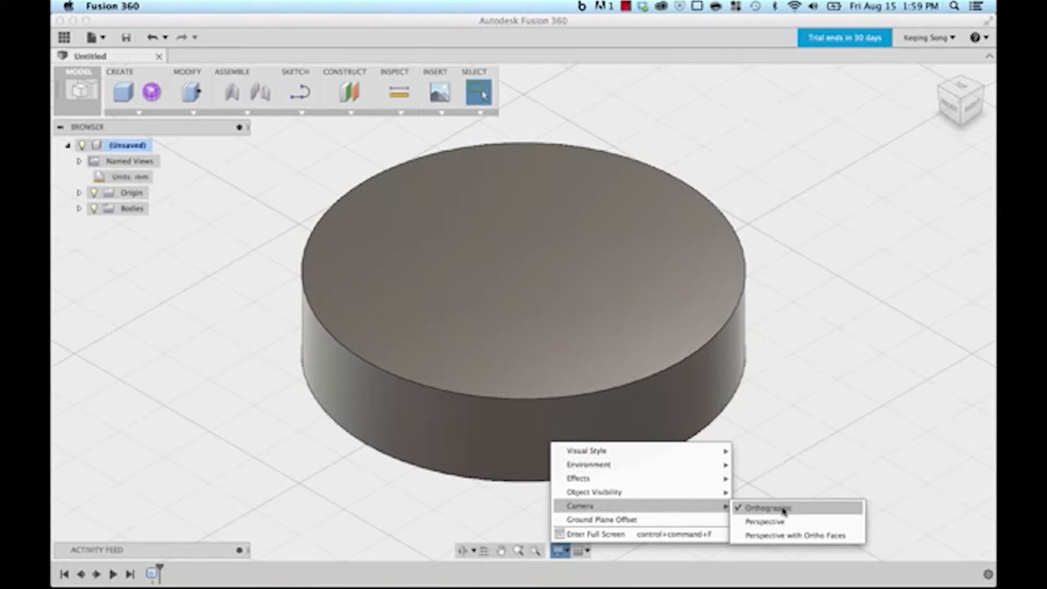
click(797, 540)
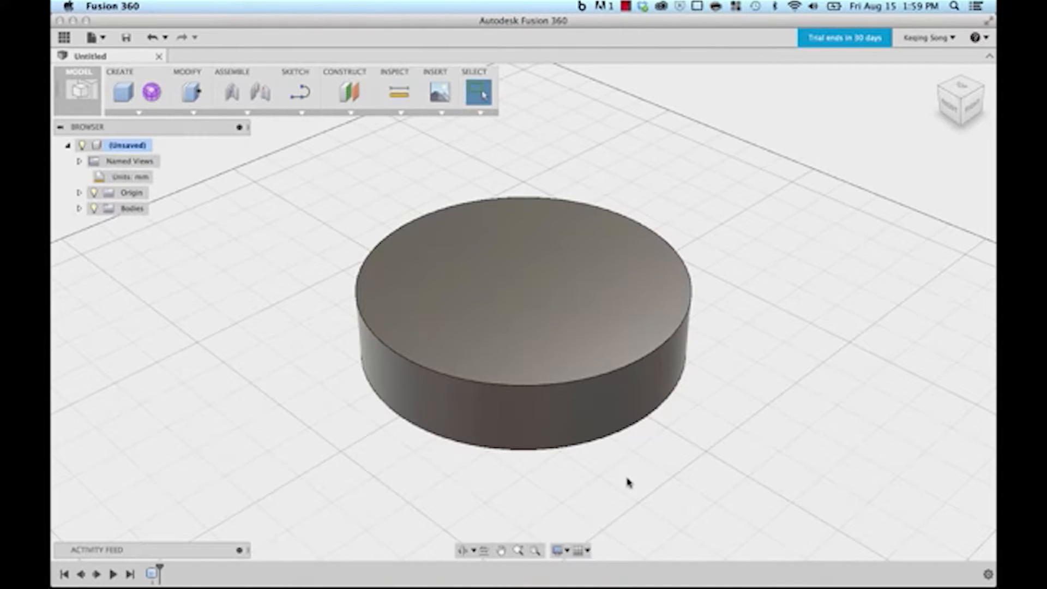
click(950, 109)
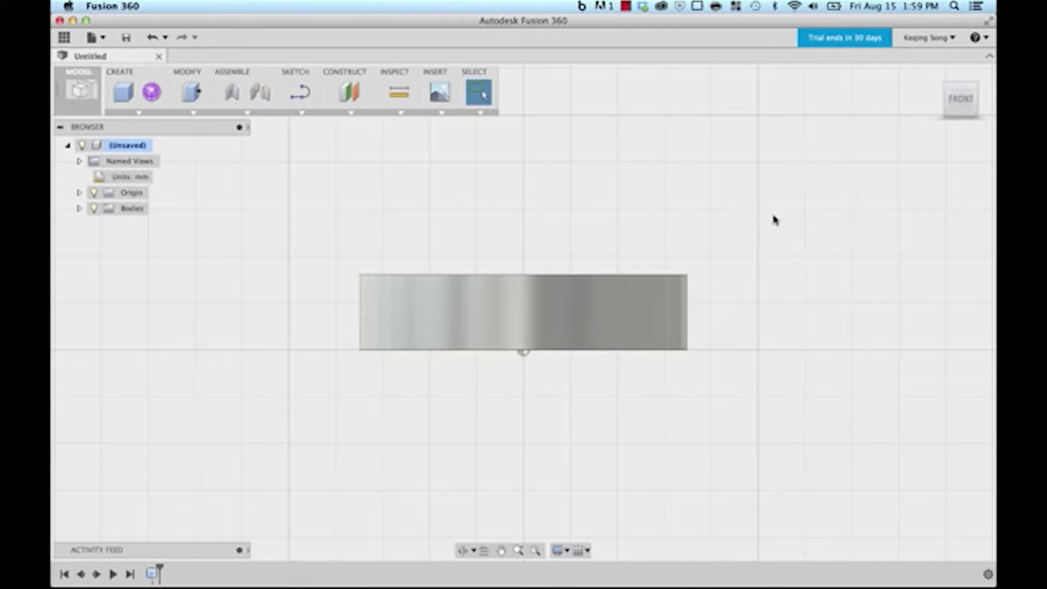
mouse_move(955, 102)
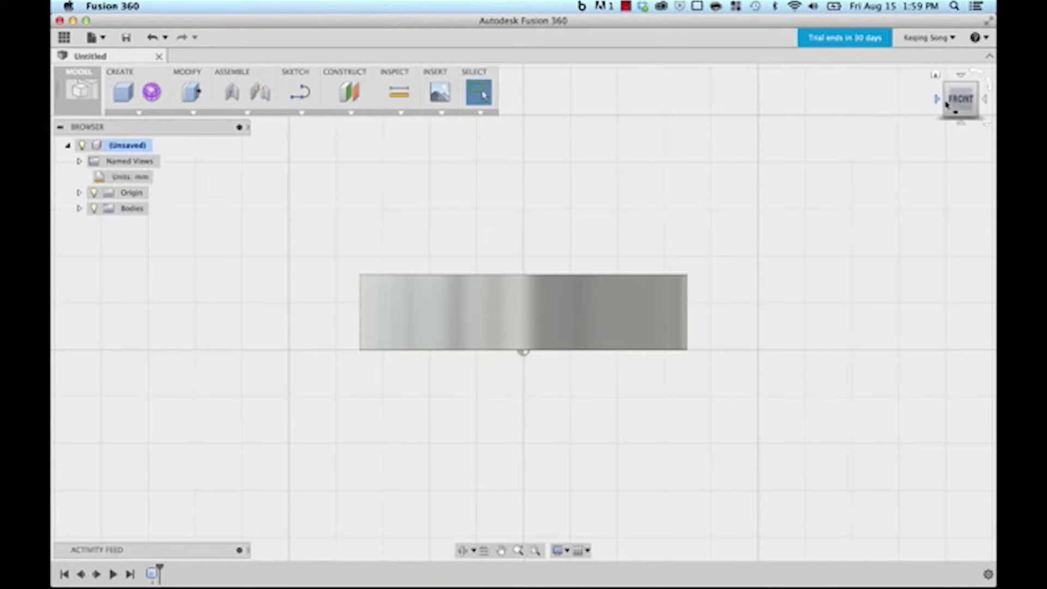
click(936, 76)
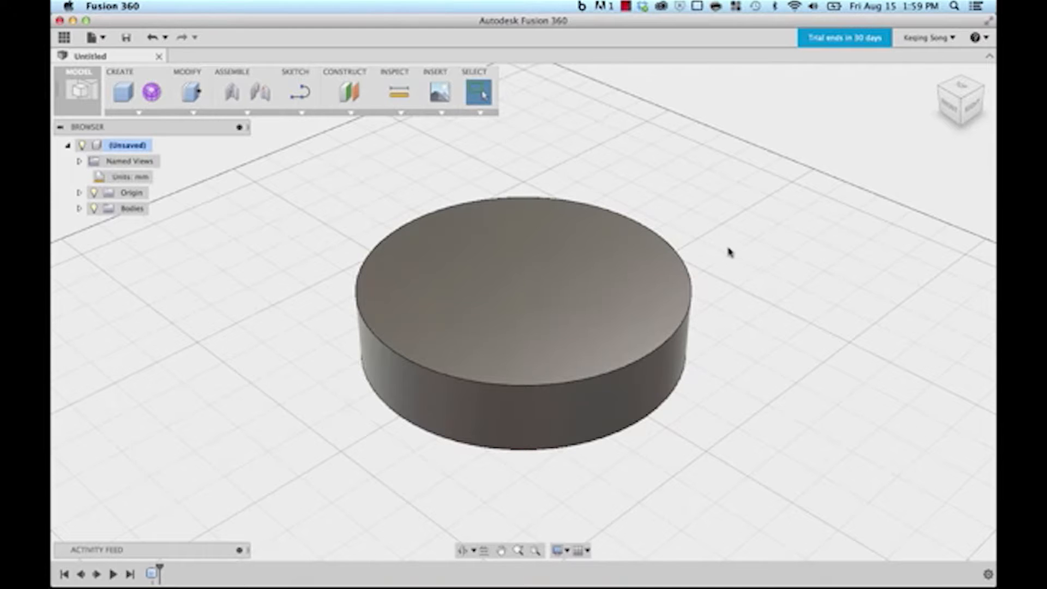
mouse_move(720, 237)
shift+middle_down()
mouse_move(711, 227)
mouse_move(748, 217)
mouse_move(674, 216)
mouse_move(706, 238)
mouse_move(722, 220)
shift+middle_up()
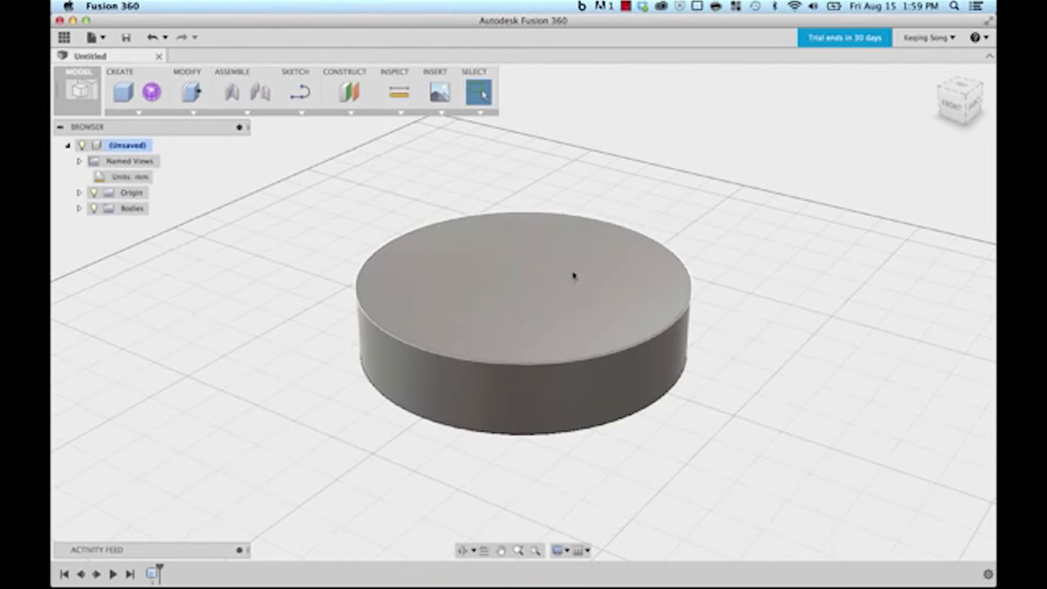
middle_drag(537, 265, 638, 267)
middle_drag(511, 276, 539, 264)
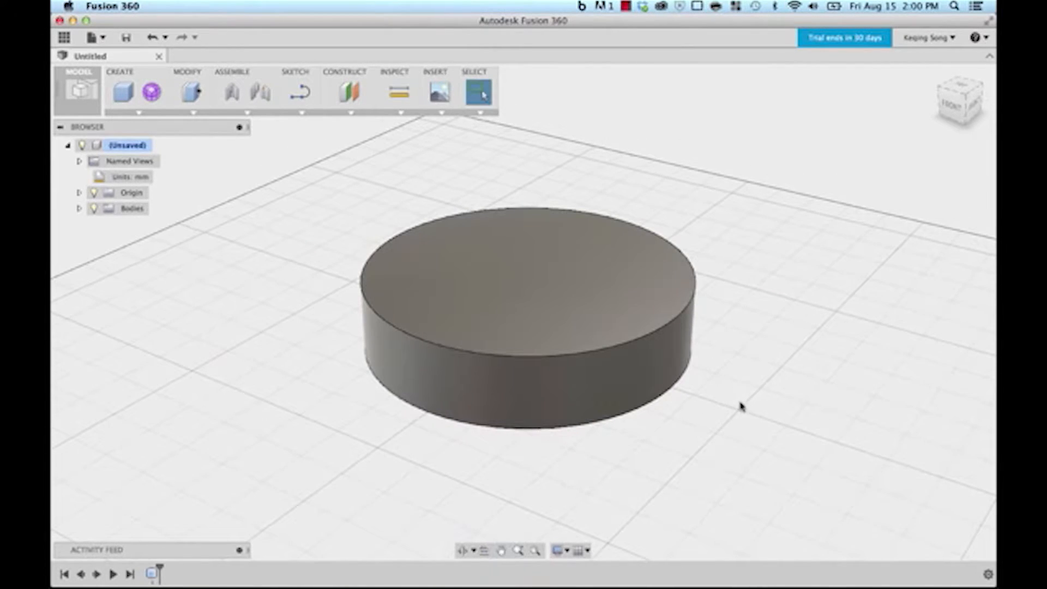
mouse_move(740, 405)
middle_down()
mouse_move(723, 402)
mouse_move(727, 414)
middle_up()
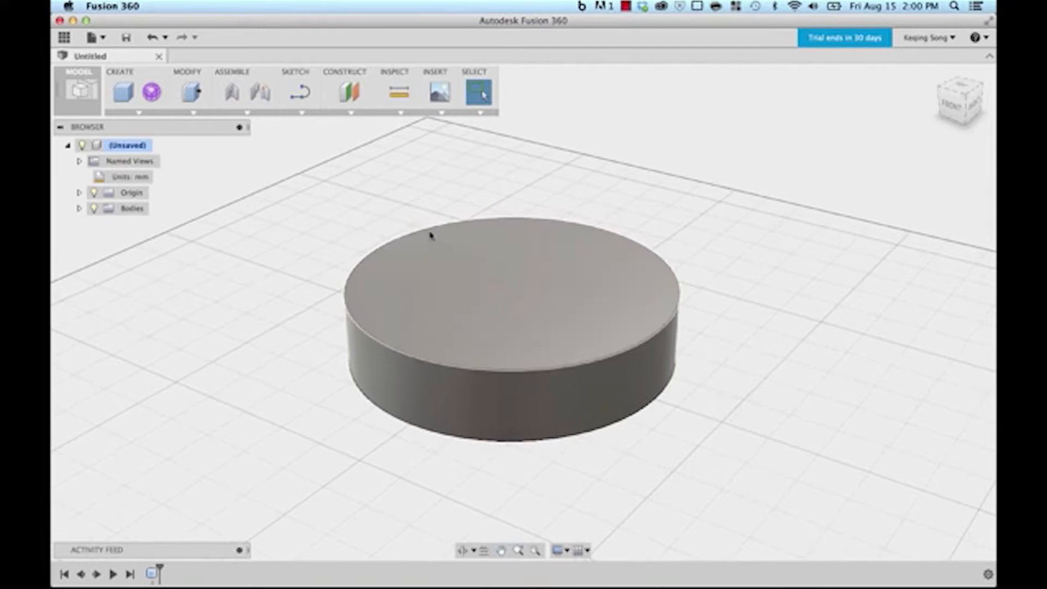
shift+middle_click(530, 259)
mouse_move(533, 261)
shift+middle_down()
mouse_move(486, 262)
mouse_move(586, 240)
mouse_move(566, 222)
mouse_move(535, 273)
mouse_move(545, 269)
shift+middle_up()
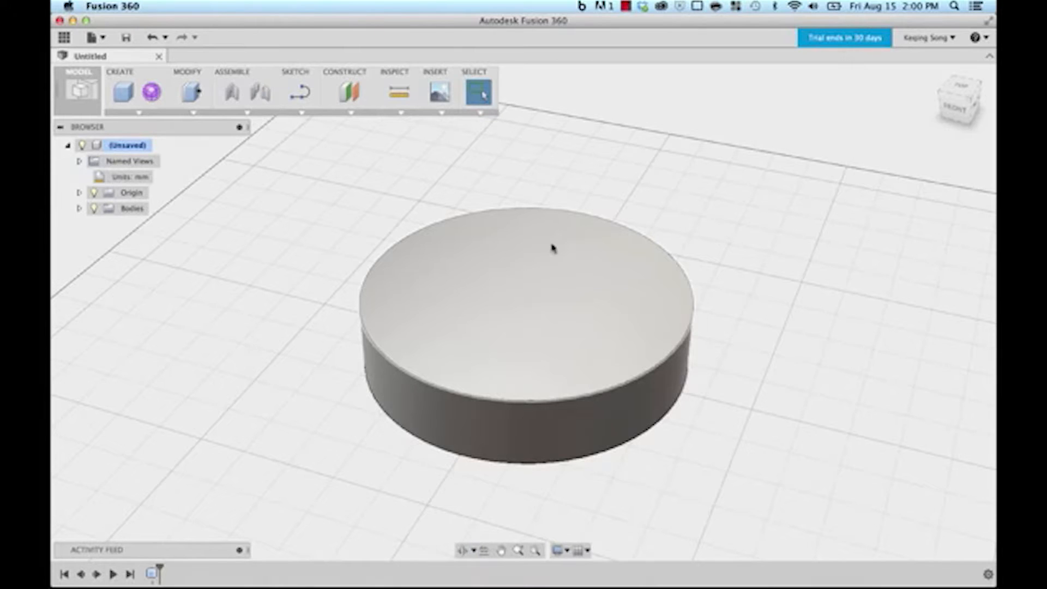
scroll(542, 266, up, 6)
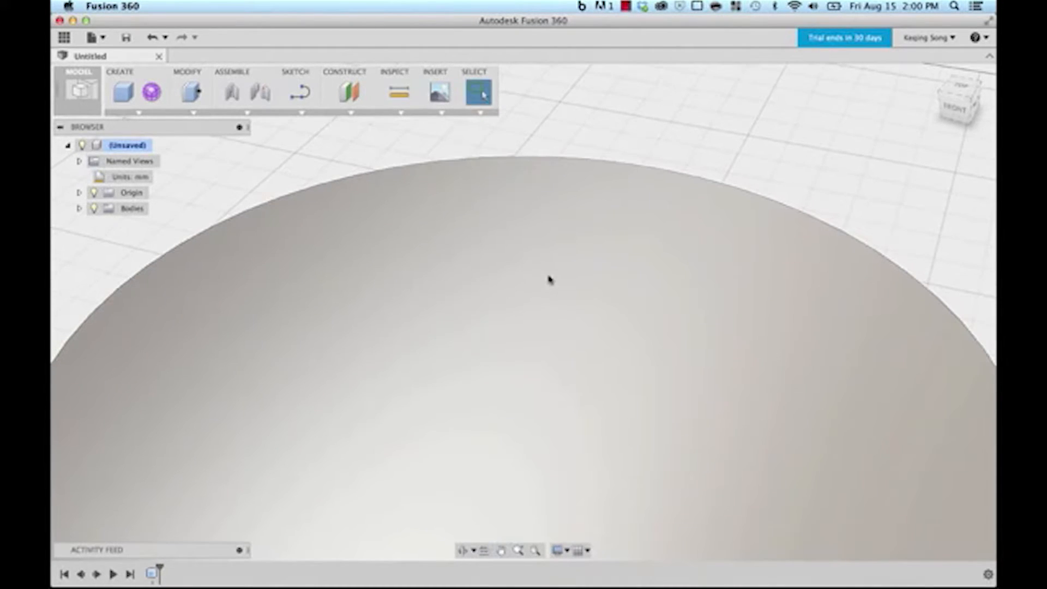
mouse_move(545, 275)
shift+middle_down()
mouse_move(591, 252)
mouse_move(575, 246)
mouse_move(522, 274)
mouse_move(481, 280)
mouse_move(510, 290)
mouse_move(548, 262)
shift+middle_up()
scroll(548, 262, down, 8)
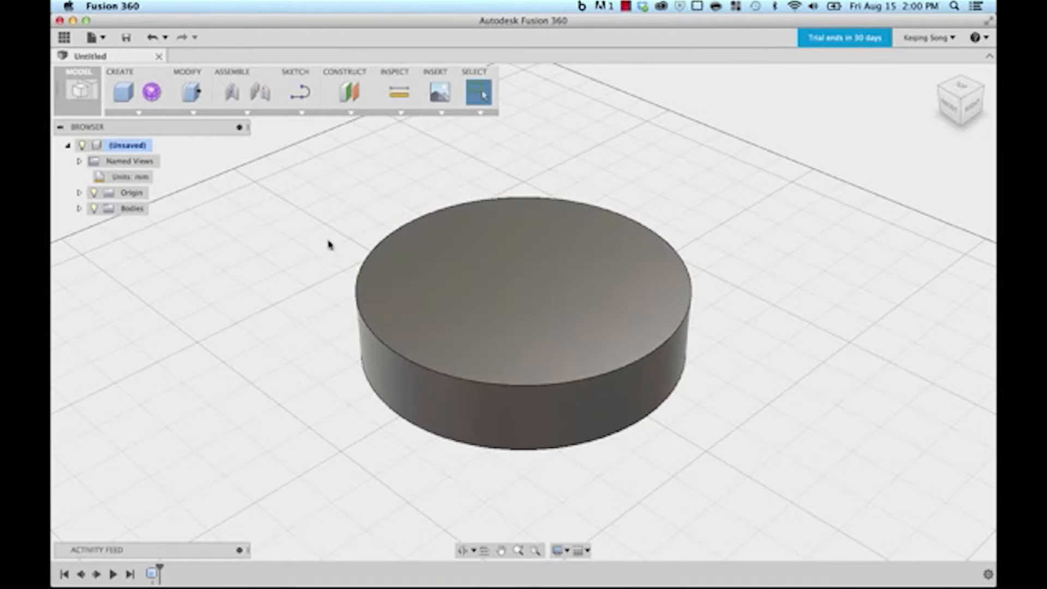
Step: Draft the cylinder's top face by 15° using the origin work plane as the draft plane
click(194, 112)
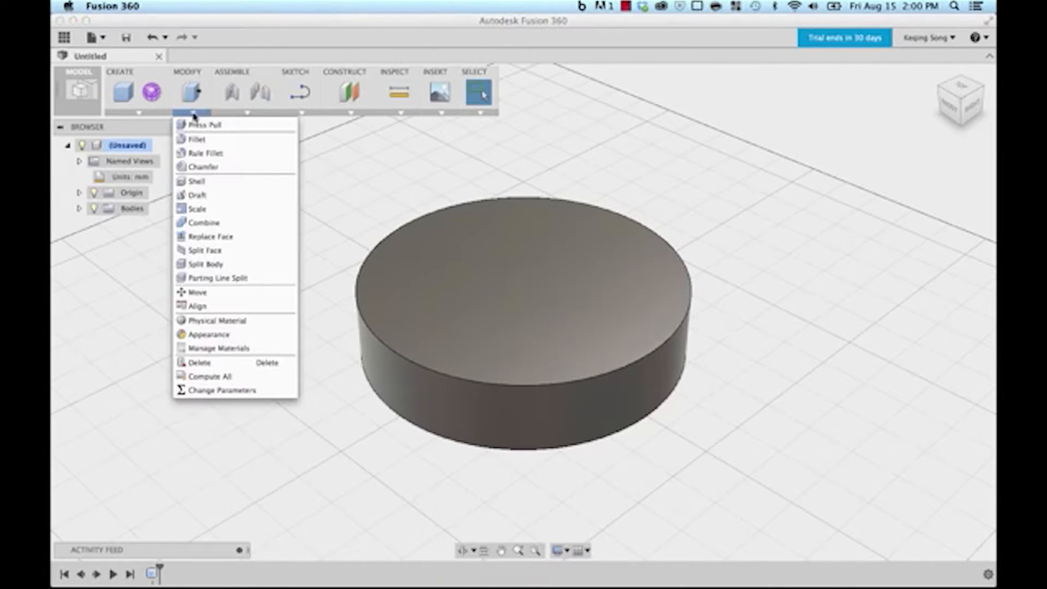
click(196, 195)
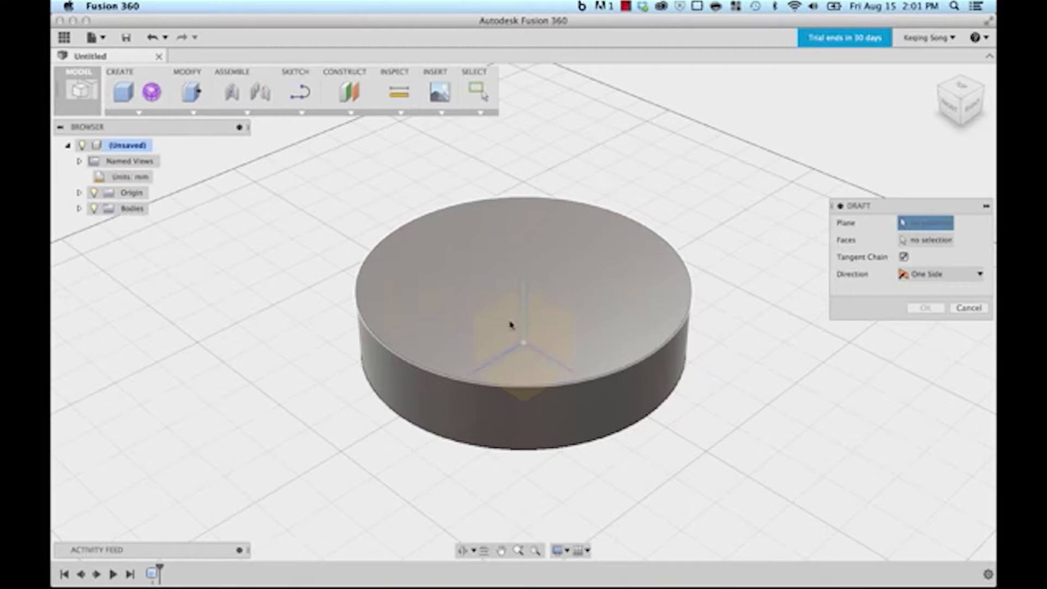
click(550, 326)
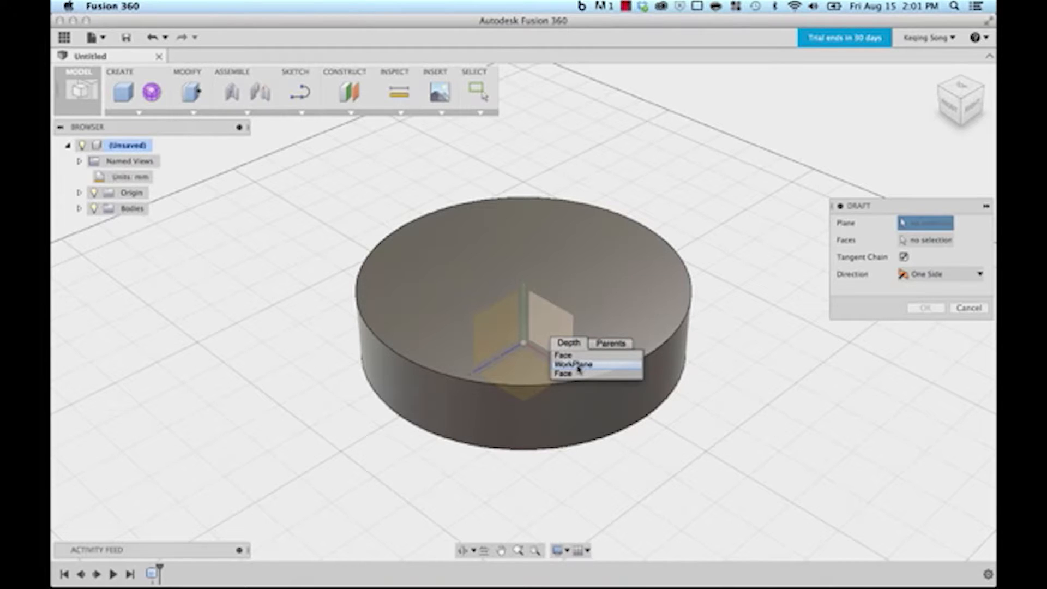
click(578, 369)
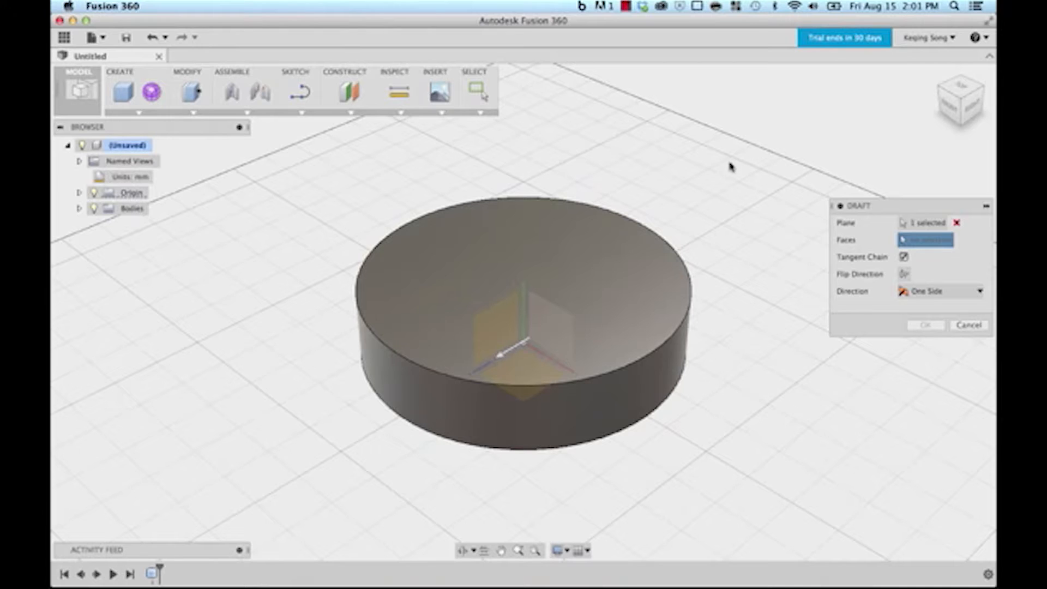
click(503, 237)
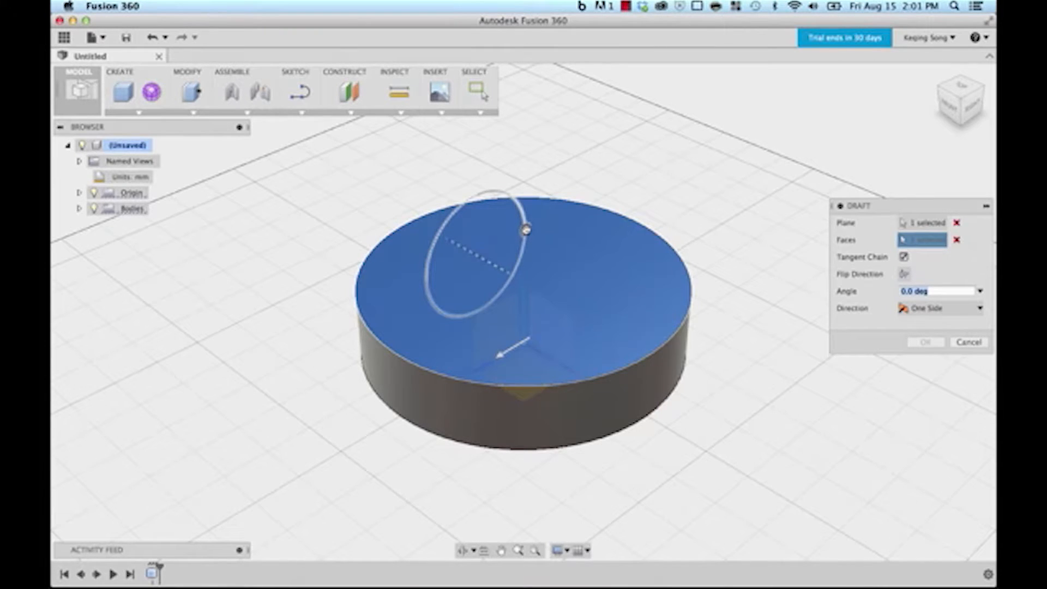
drag(525, 230, 521, 220)
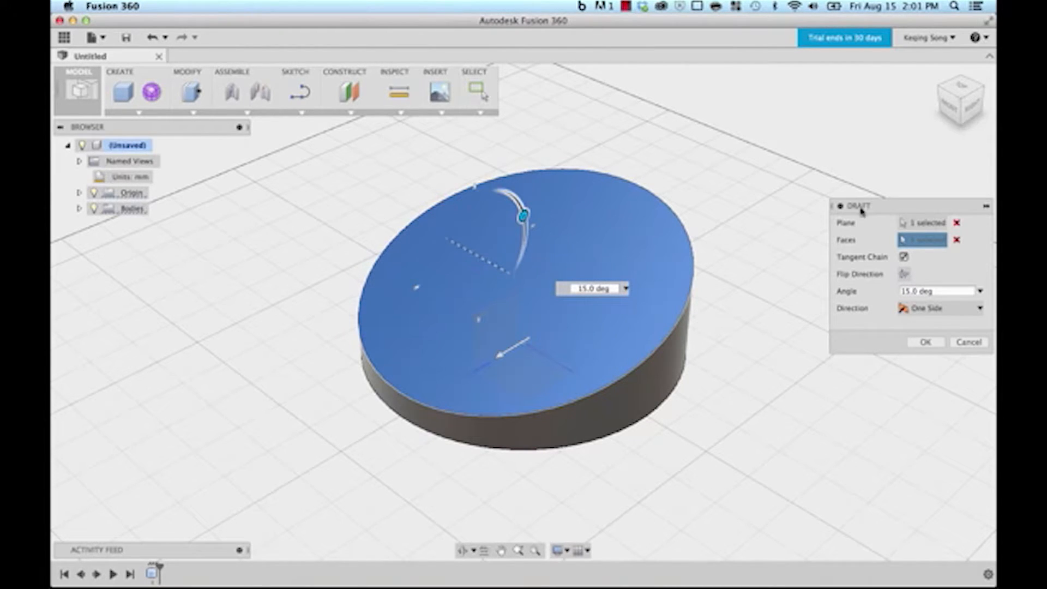
click(913, 344)
shift+middle_drag(828, 233, 813, 264)
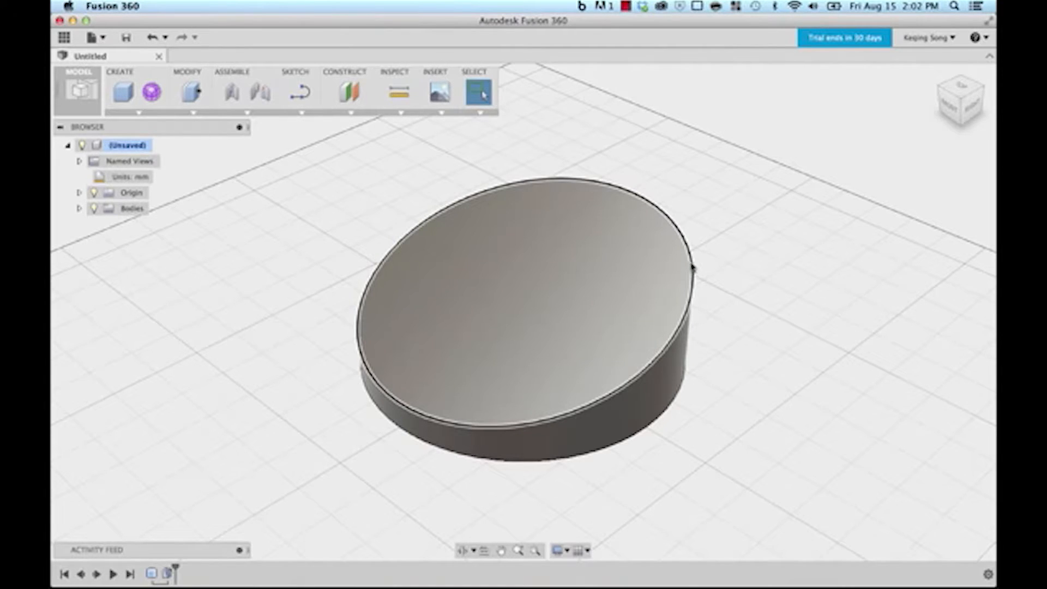
Step: Fillet the sloped base's top edge with a 20 mm radius
click(192, 113)
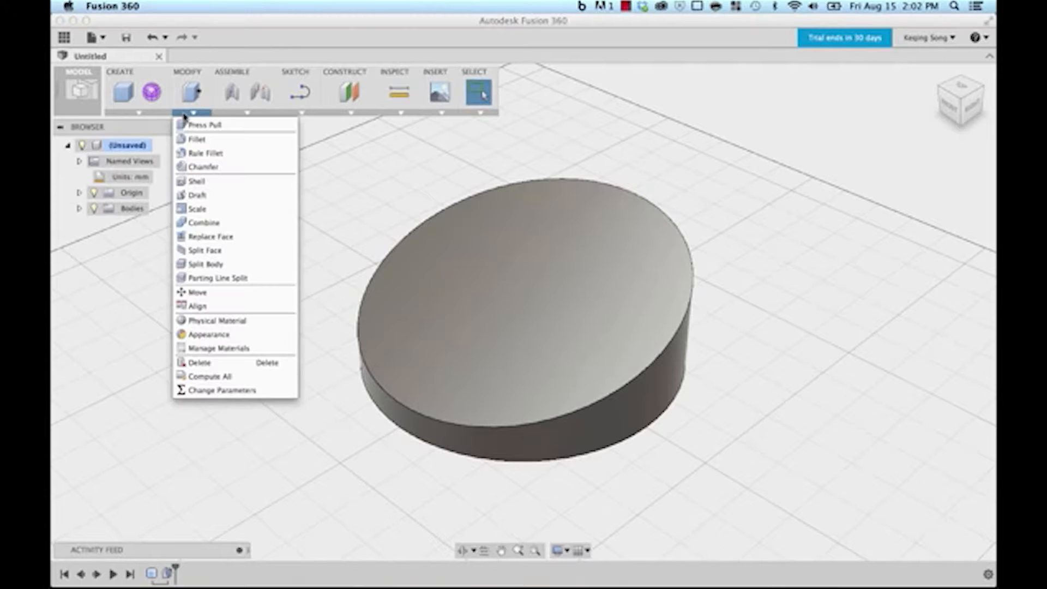
click(197, 139)
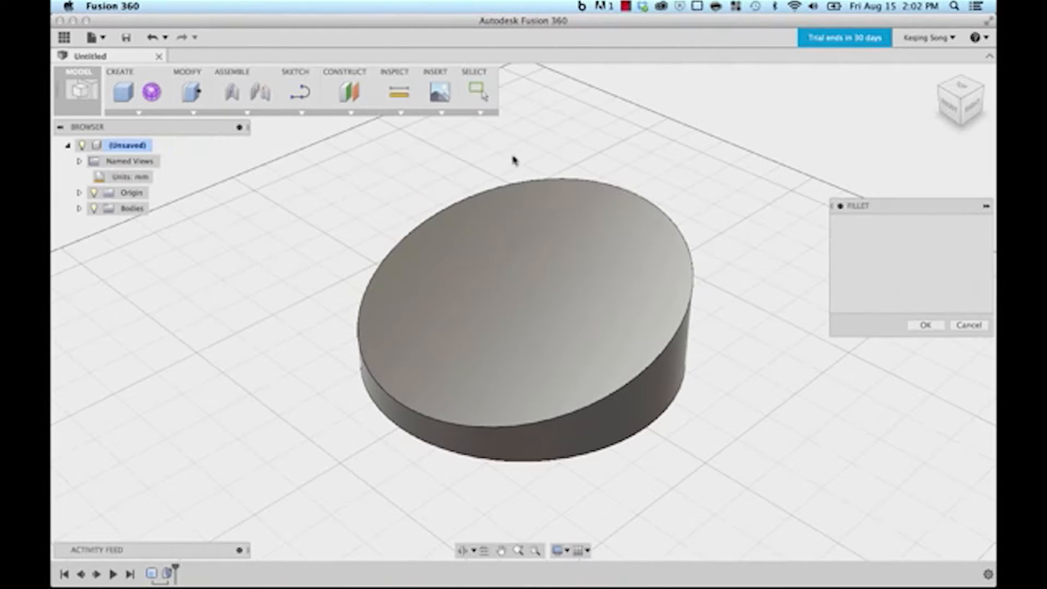
click(617, 181)
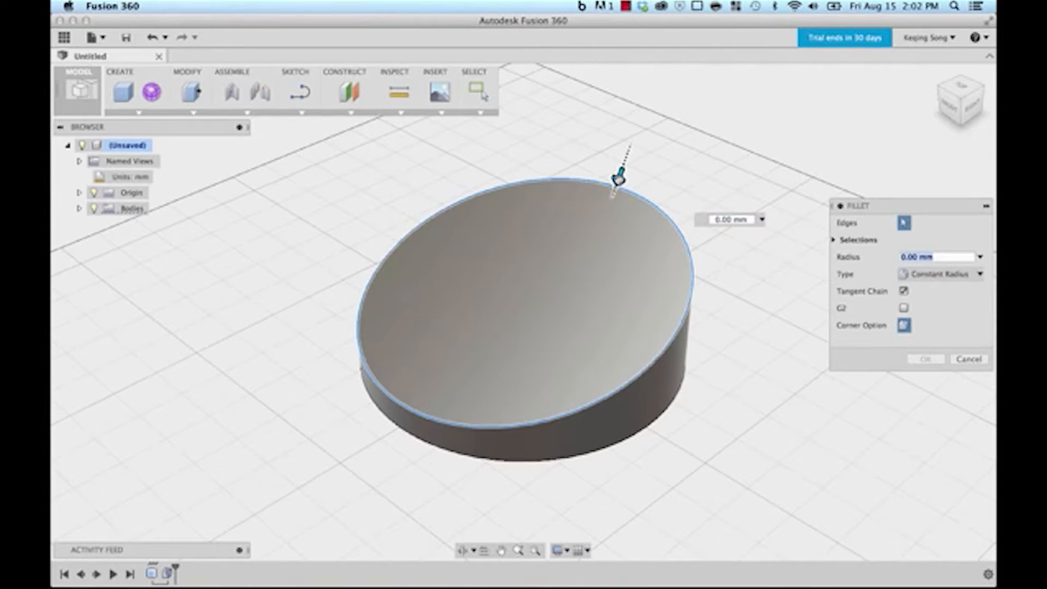
drag(618, 177, 614, 190)
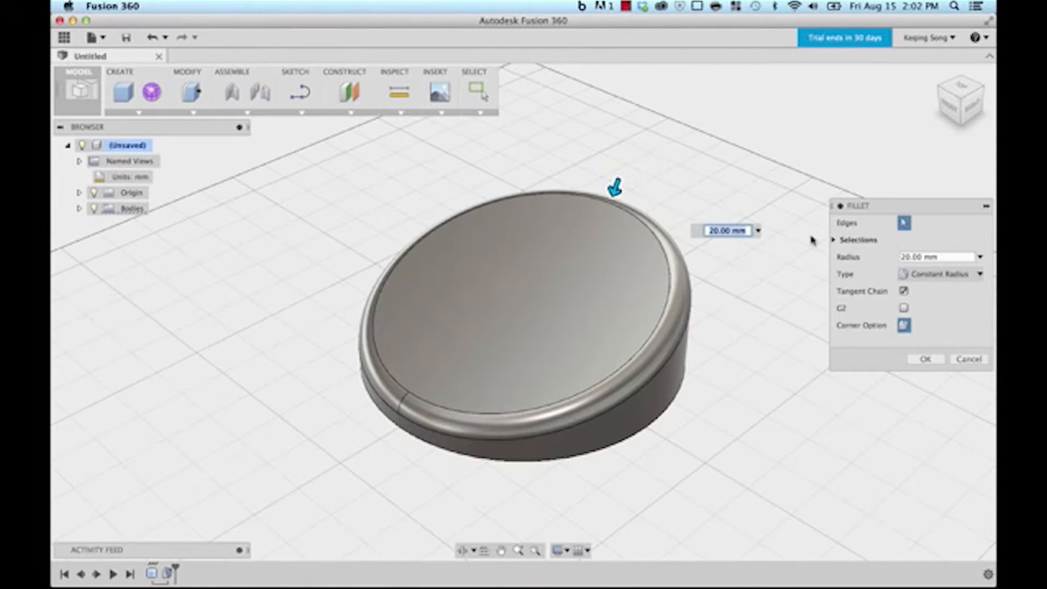
click(924, 359)
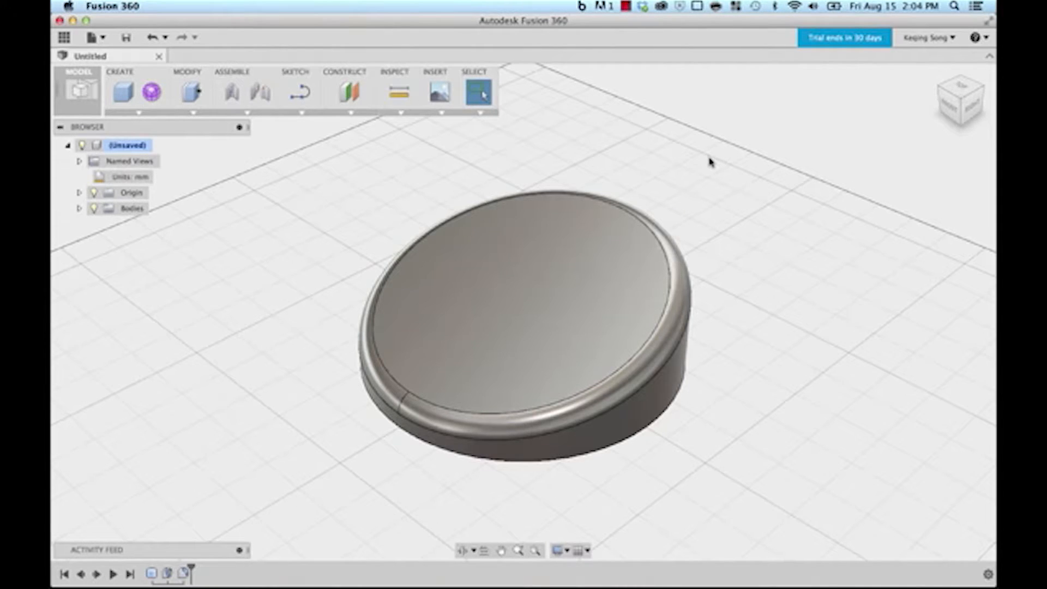
Step: Save the design as 'my first lamp design' in the user's first project
click(127, 39)
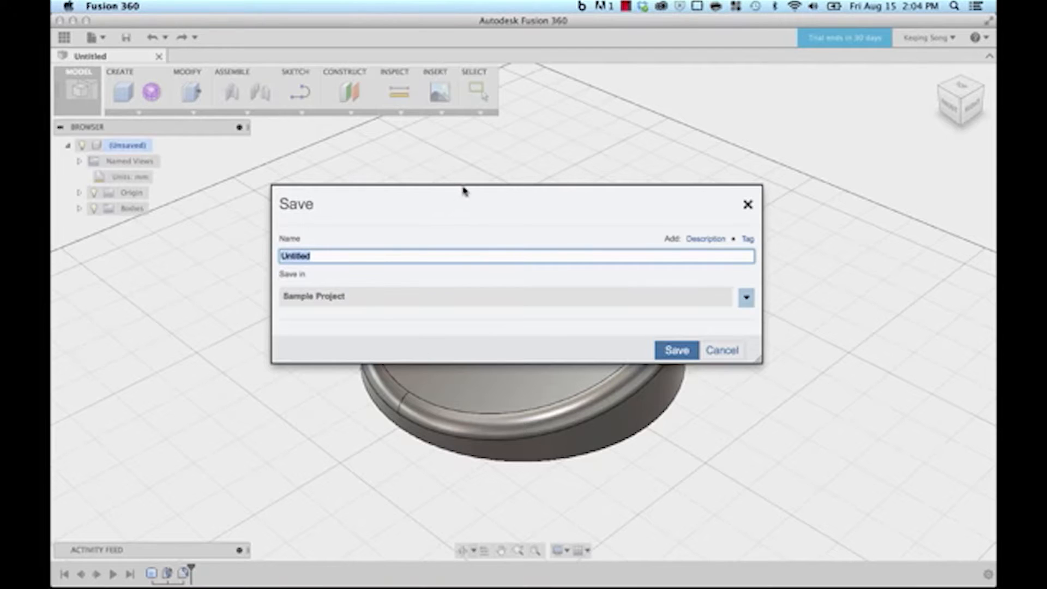
click(370, 255)
drag(379, 254, 254, 229)
text(my first lma)
key(BackSpace)
key(BackSpace)
key(BackSpace)
text(lamp design)
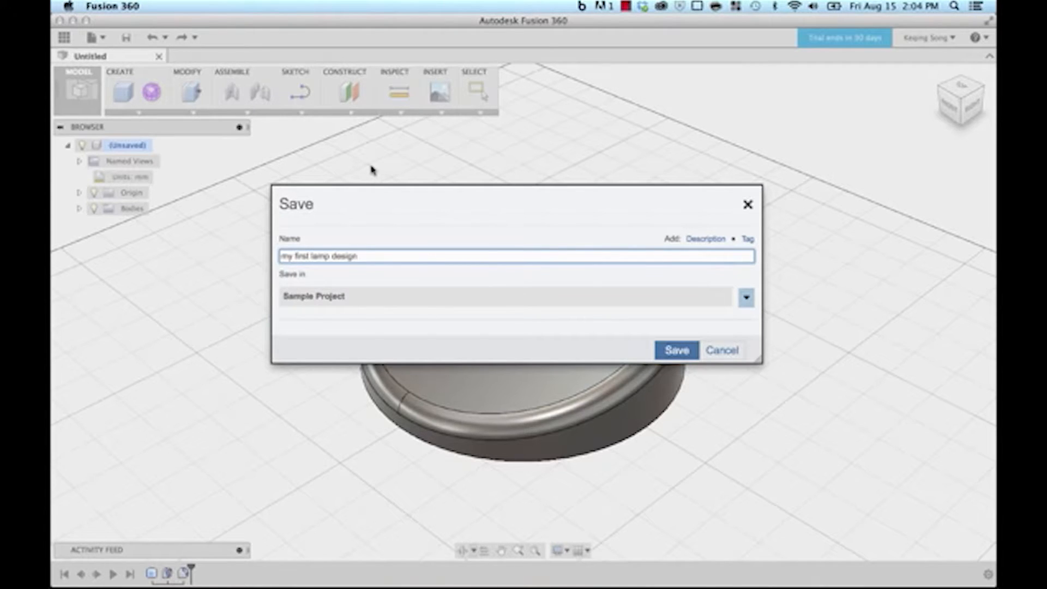
click(748, 298)
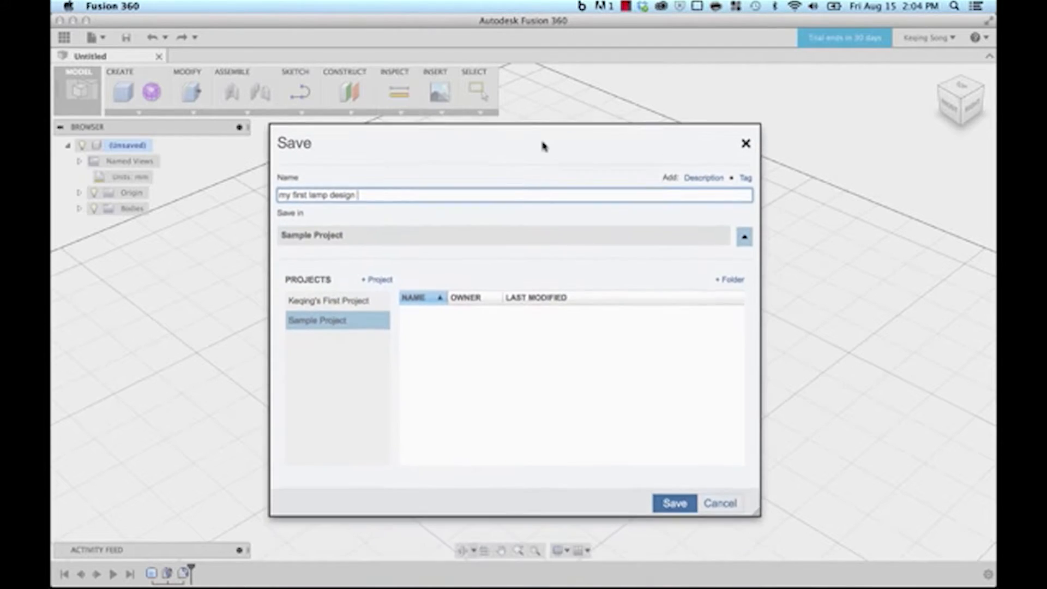
click(328, 299)
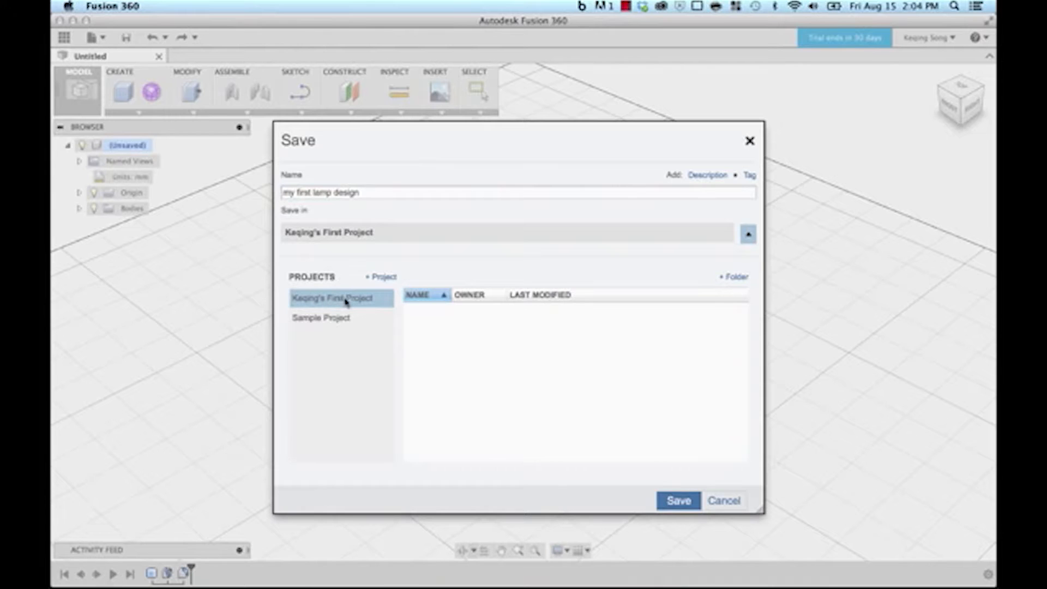
click(676, 501)
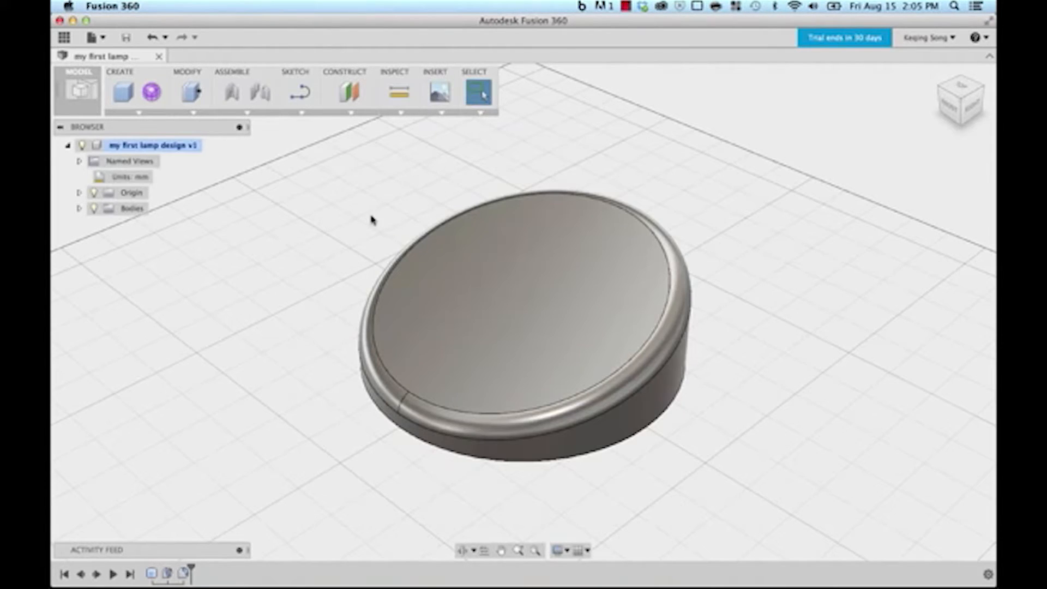
Step: Open the Data Panel and view the project's members and file sorting options
click(64, 38)
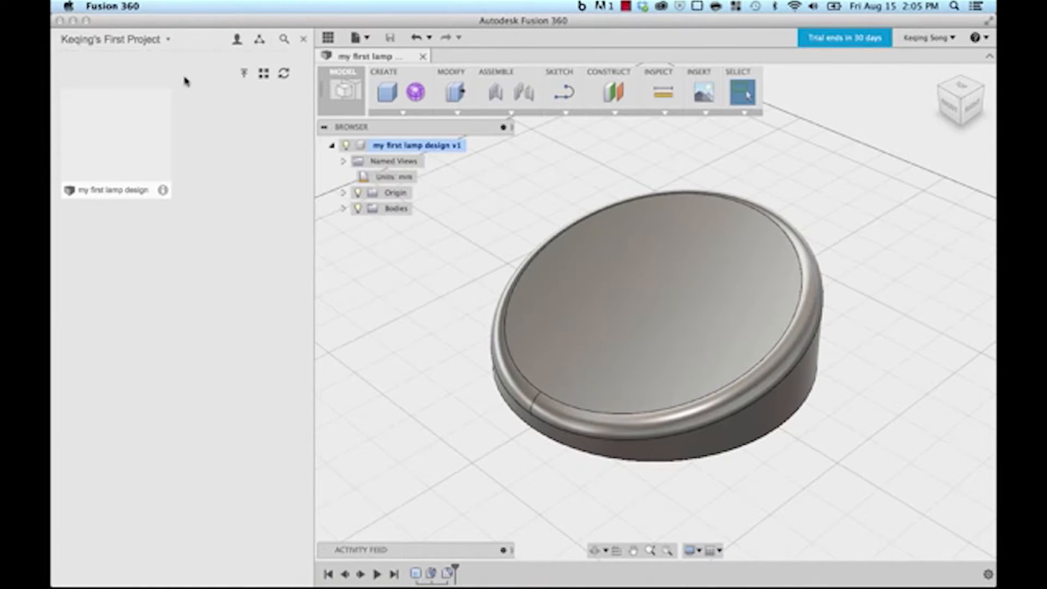
click(237, 40)
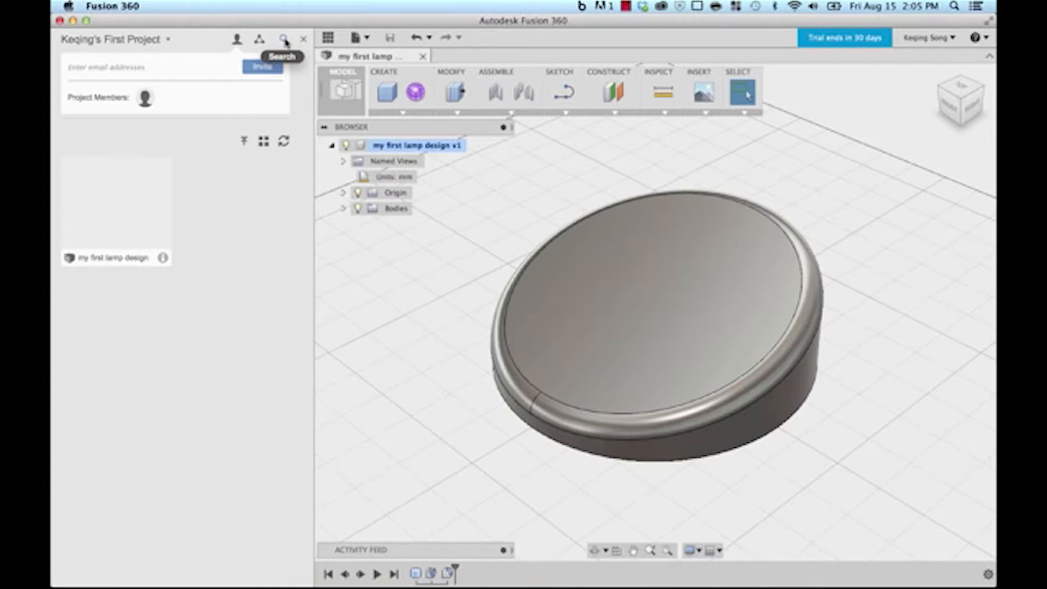
click(263, 142)
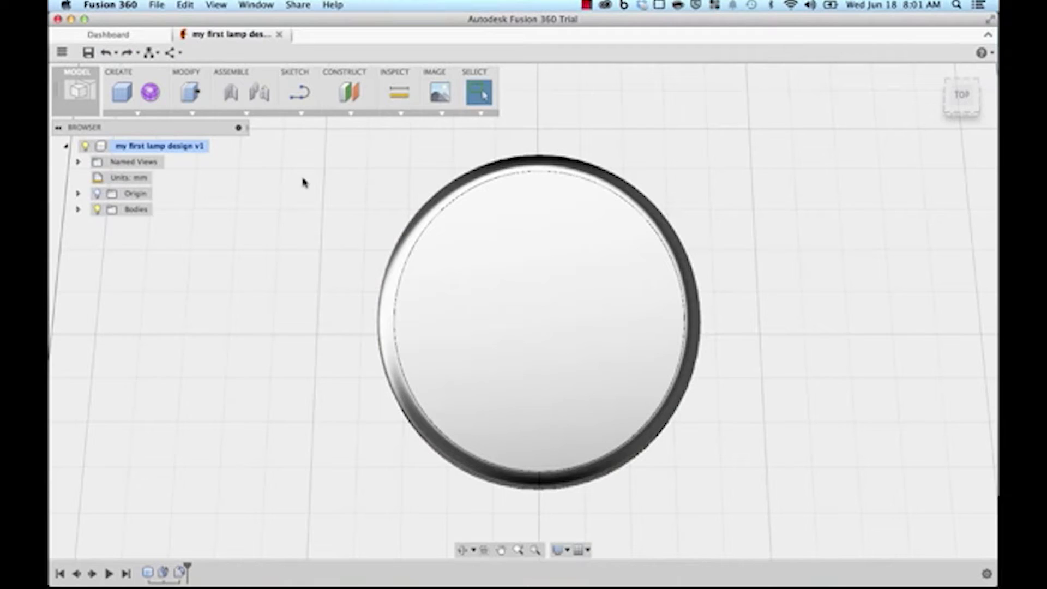
Step: Enter the Sculpt environment via Create Form, dismiss its notice, and show the freeform shapes list
click(155, 100)
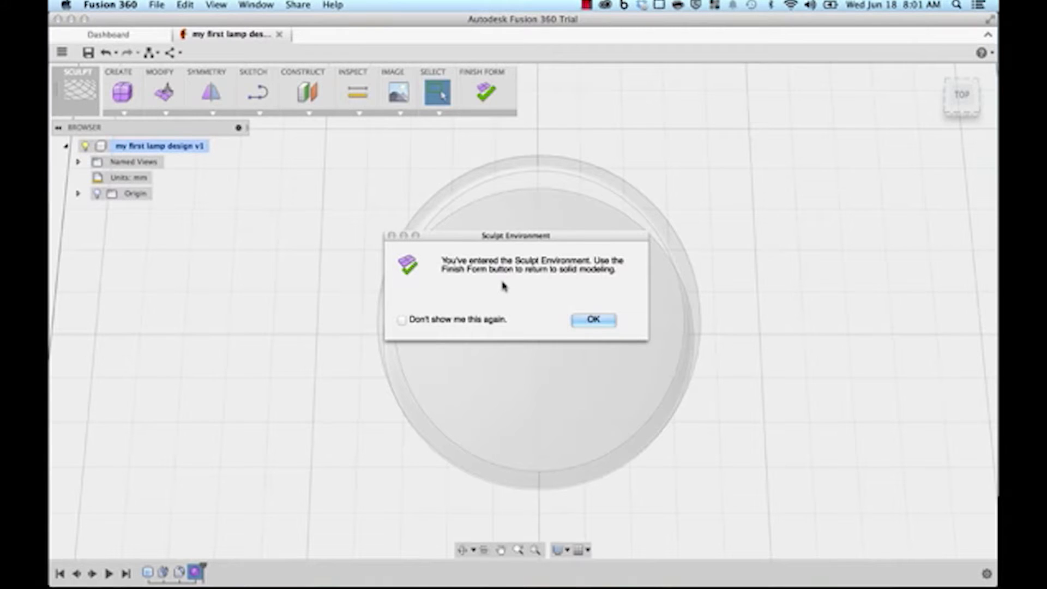
click(593, 320)
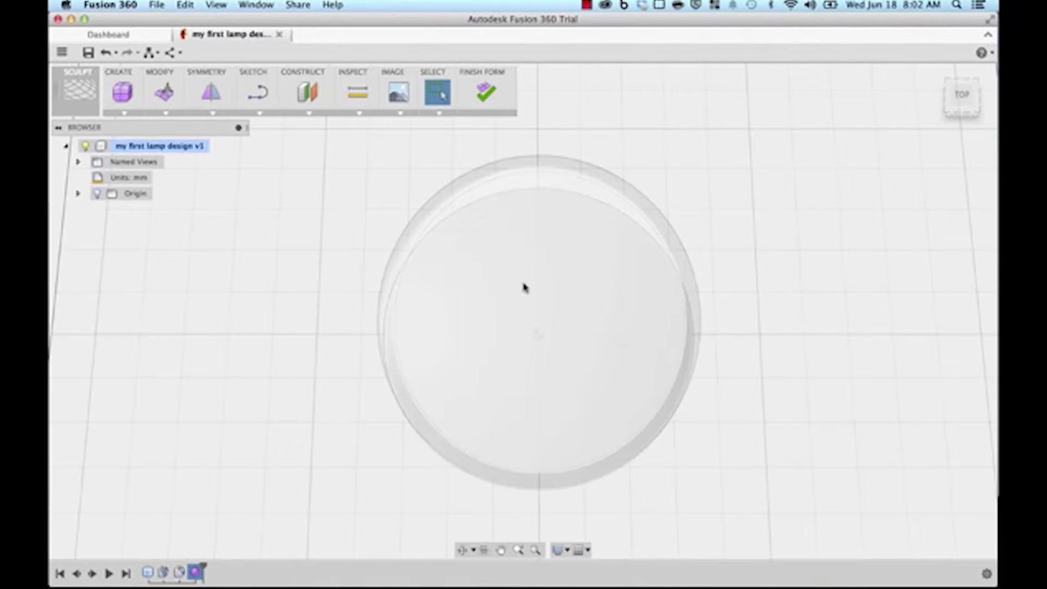
click(125, 114)
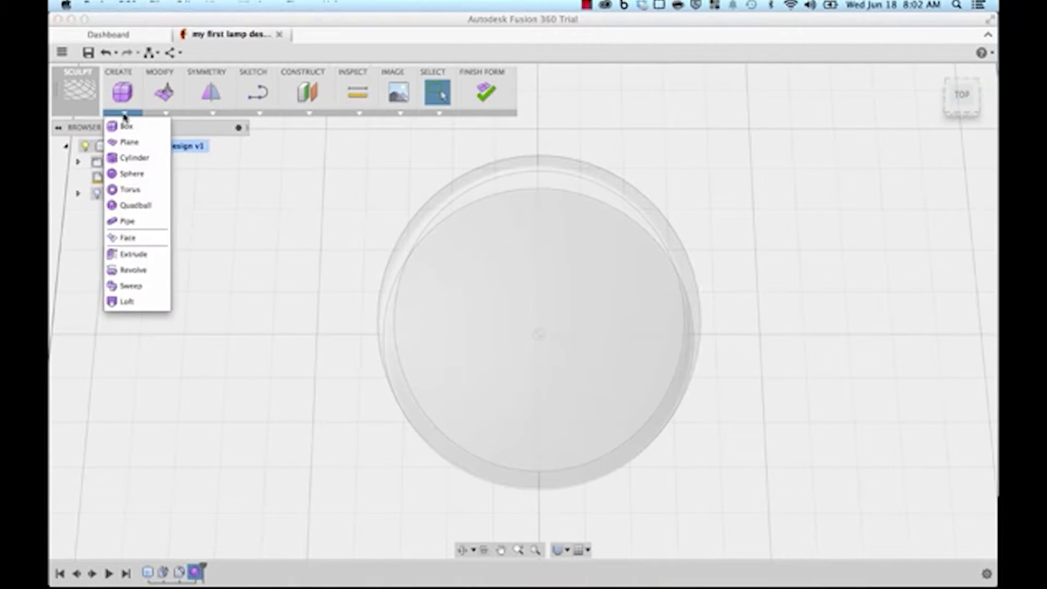
Step: Place a T-Spline cylinder on the ground plane at the origin with a 125.537 mm diameter
click(126, 159)
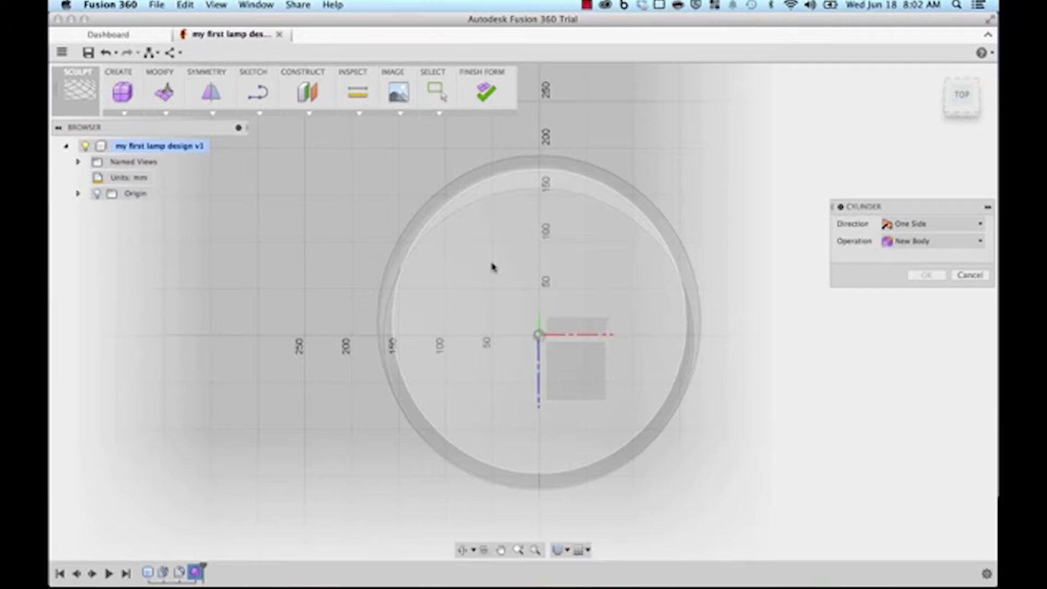
click(493, 267)
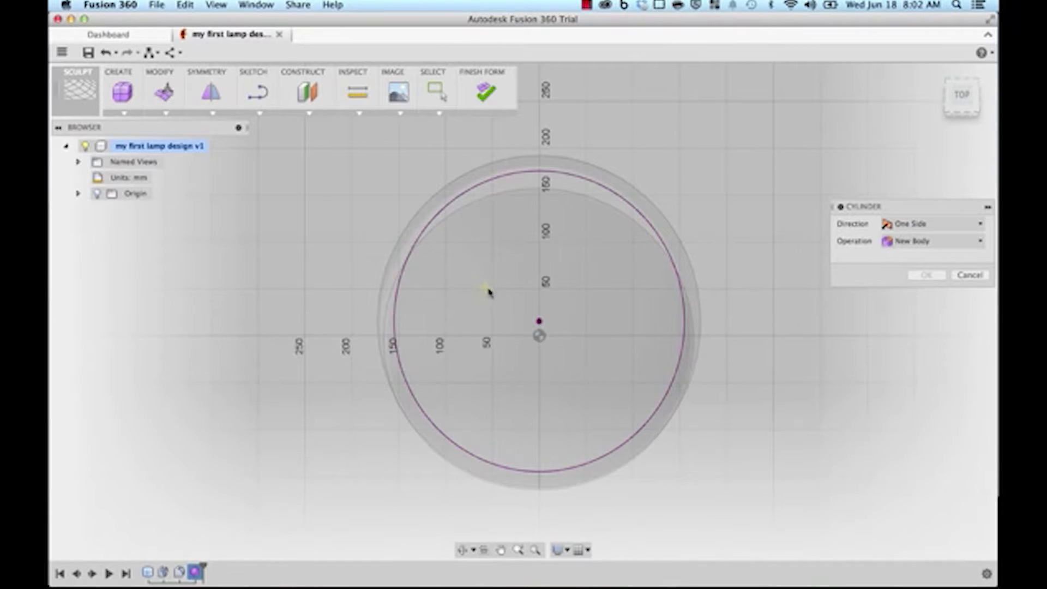
click(540, 323)
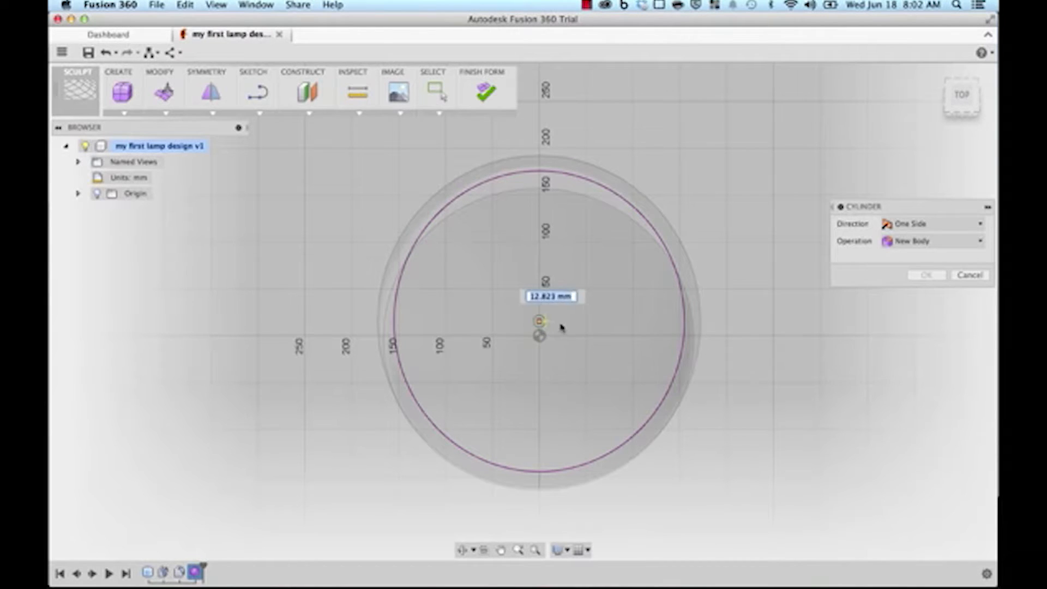
click(598, 322)
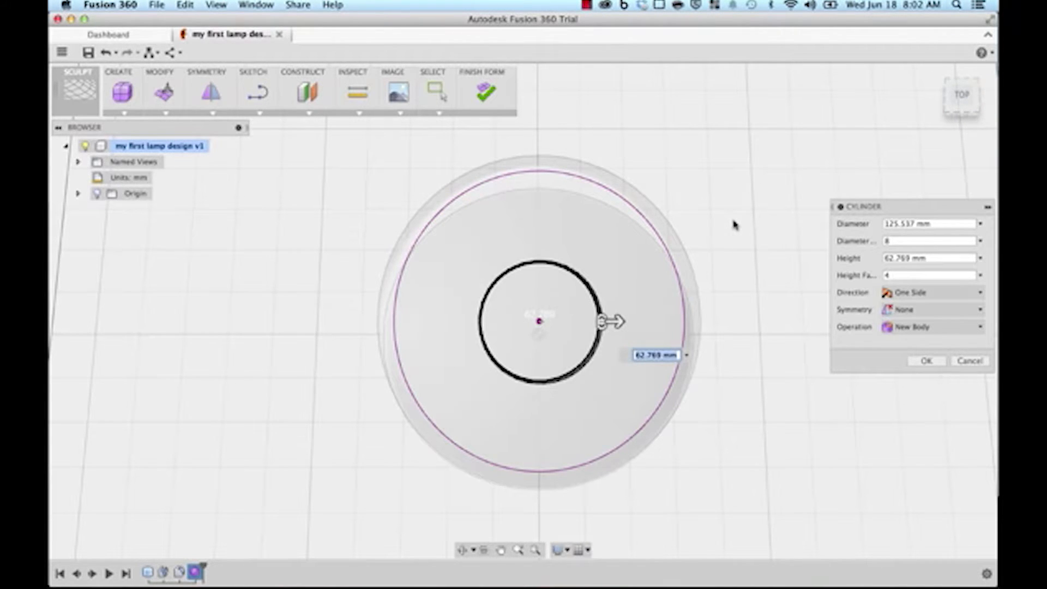
Step: Raise the 125.537 mm T-Spline cylinder to 350 mm tall and commit it as a new body
shift+middle_drag(735, 266, 701, 211)
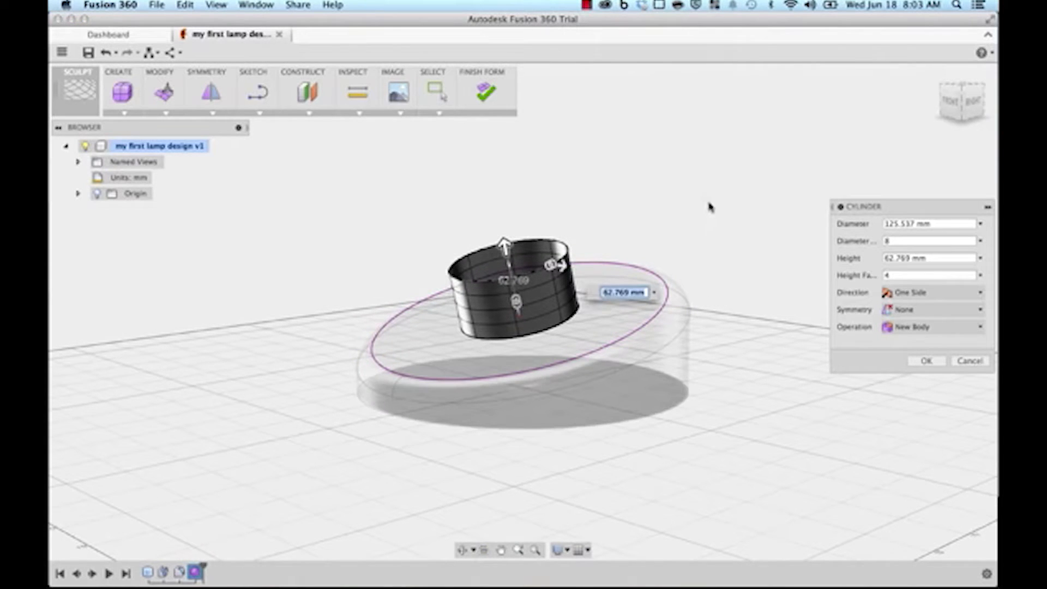
shift+middle_drag(708, 205, 685, 204)
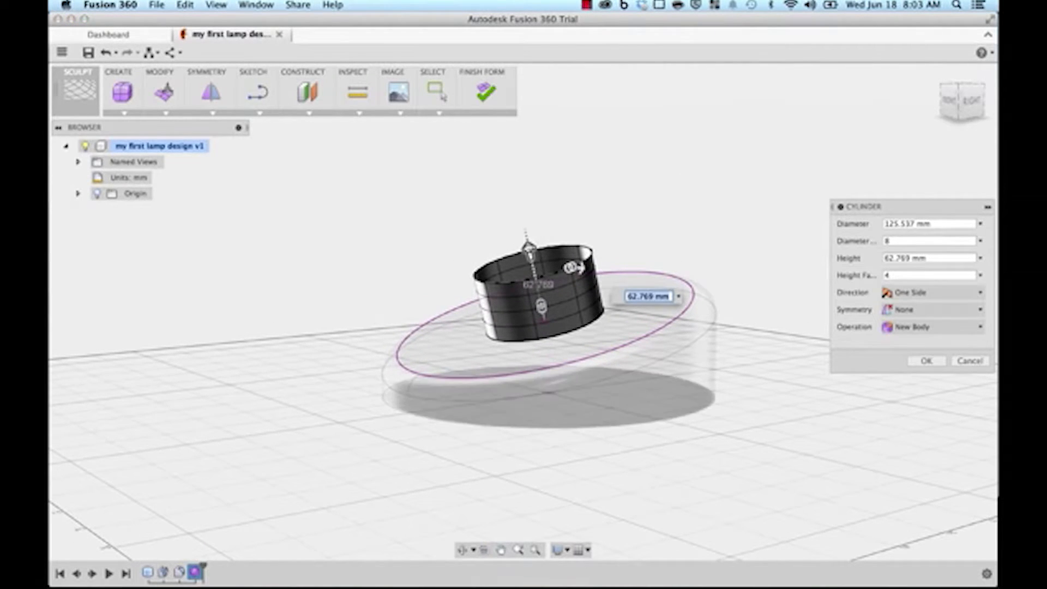
drag(529, 247, 498, 123)
middle_drag(705, 175, 720, 252)
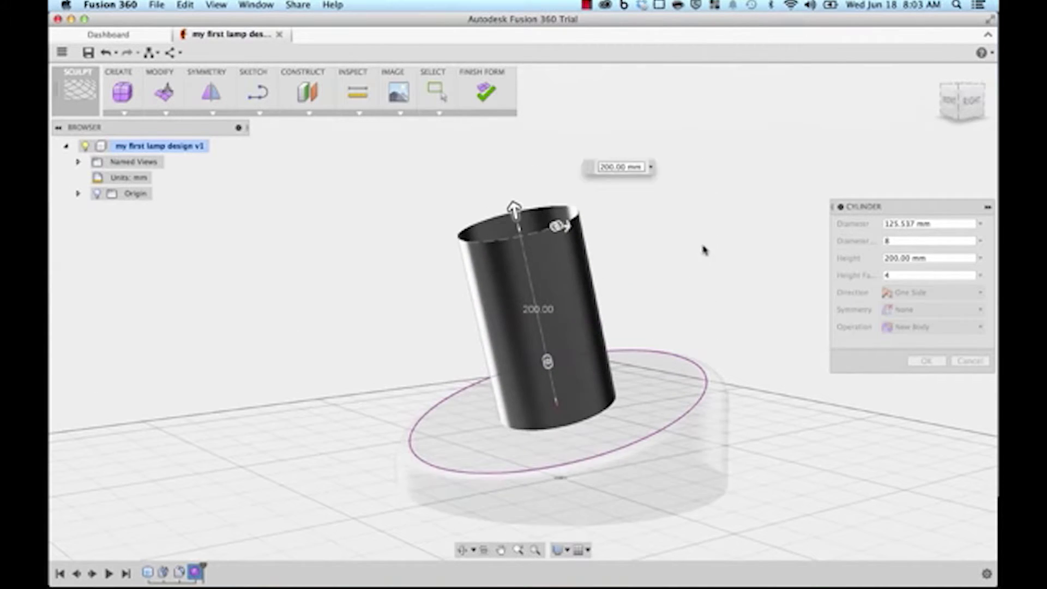
drag(514, 209, 503, 161)
middle_drag(712, 239, 743, 288)
middle_drag(612, 187, 685, 233)
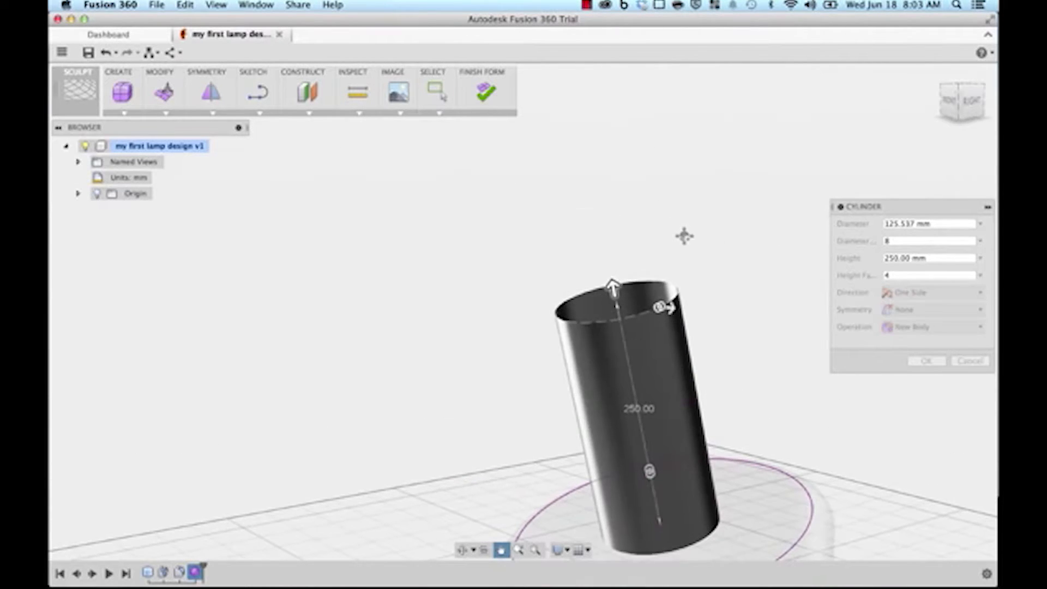
drag(611, 270, 594, 175)
middle_drag(708, 259, 681, 264)
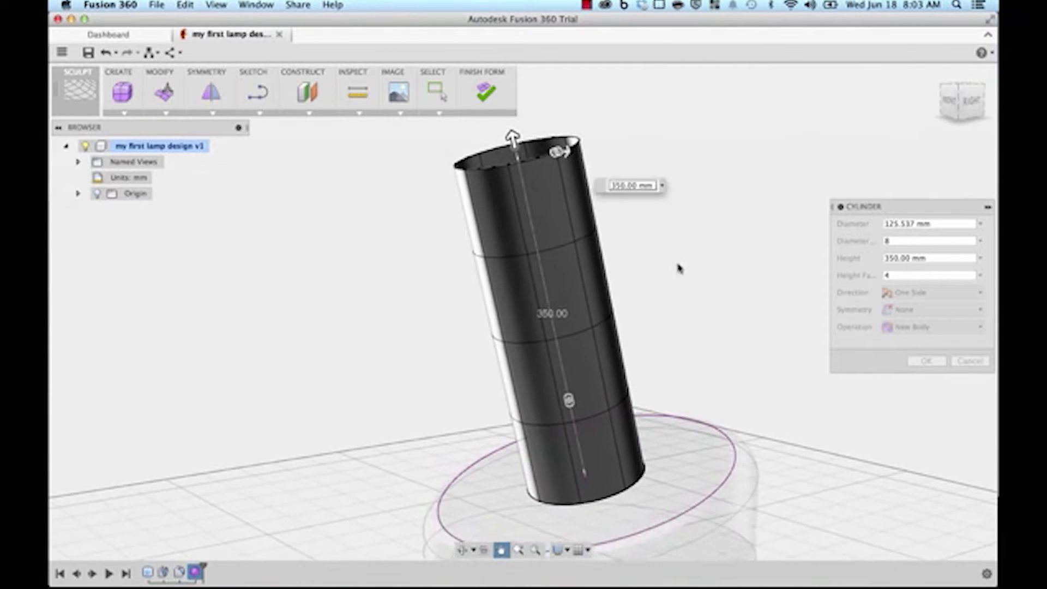
middle_drag(765, 332, 778, 327)
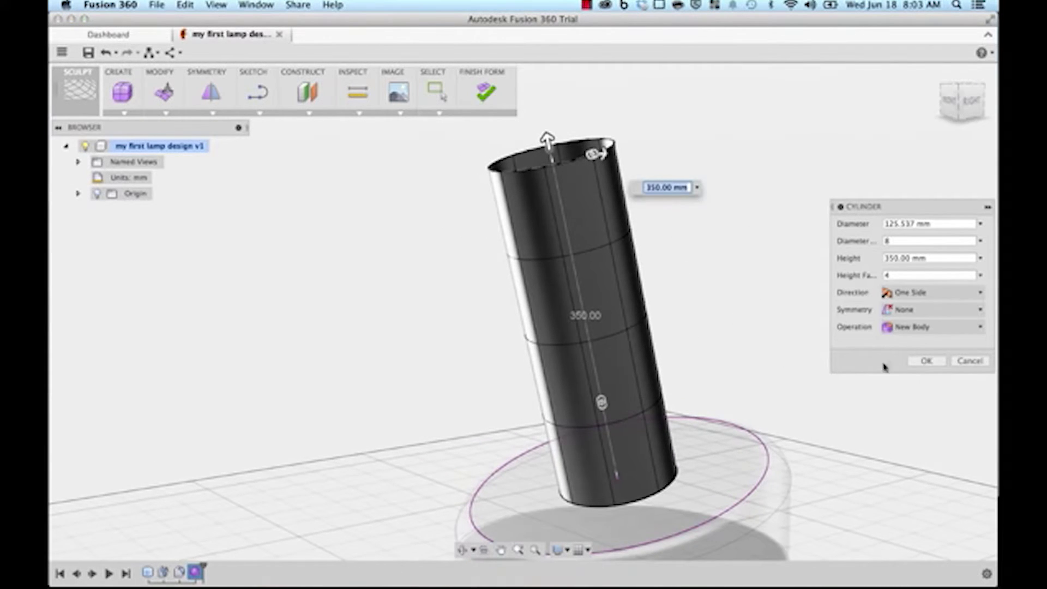
click(927, 361)
mouse_move(840, 296)
middle_down()
mouse_move(856, 278)
mouse_move(794, 293)
mouse_move(801, 260)
mouse_move(824, 285)
middle_up()
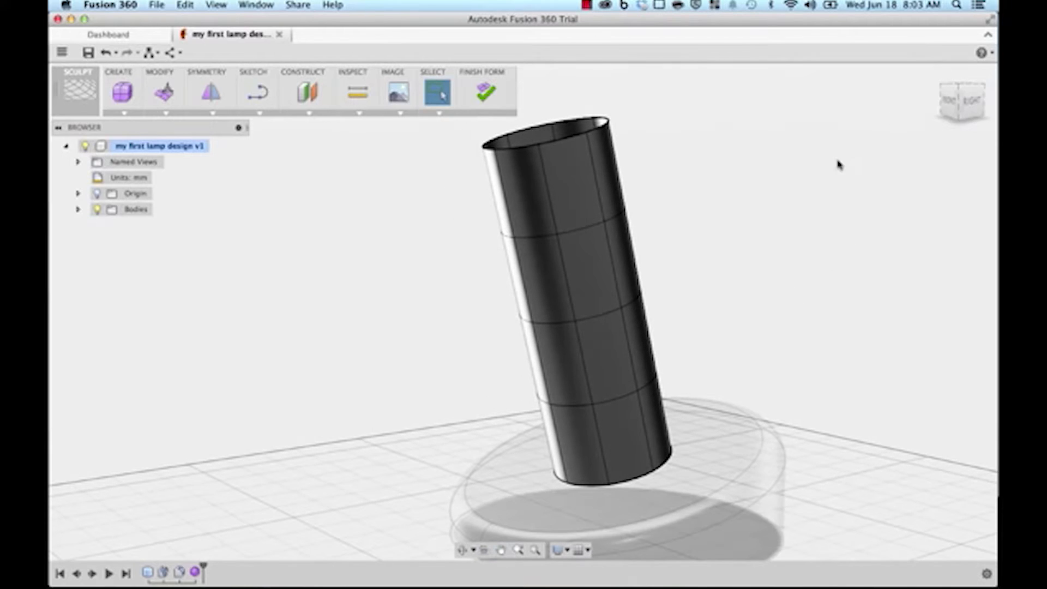
Step: From the Right view, select the lower edge loop of the cylinder and start Edit Form
click(975, 109)
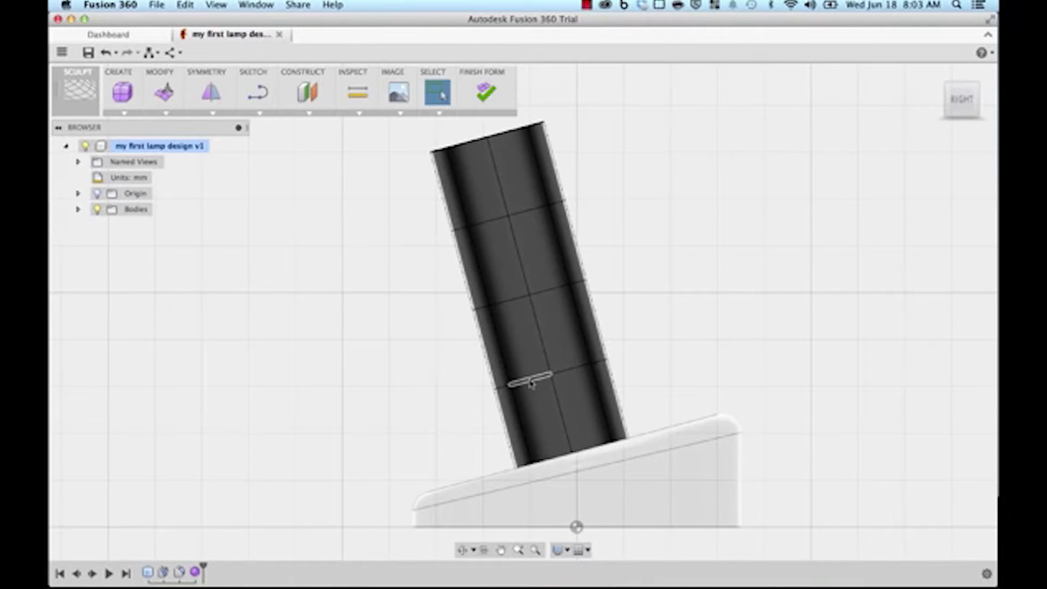
double_click(532, 383)
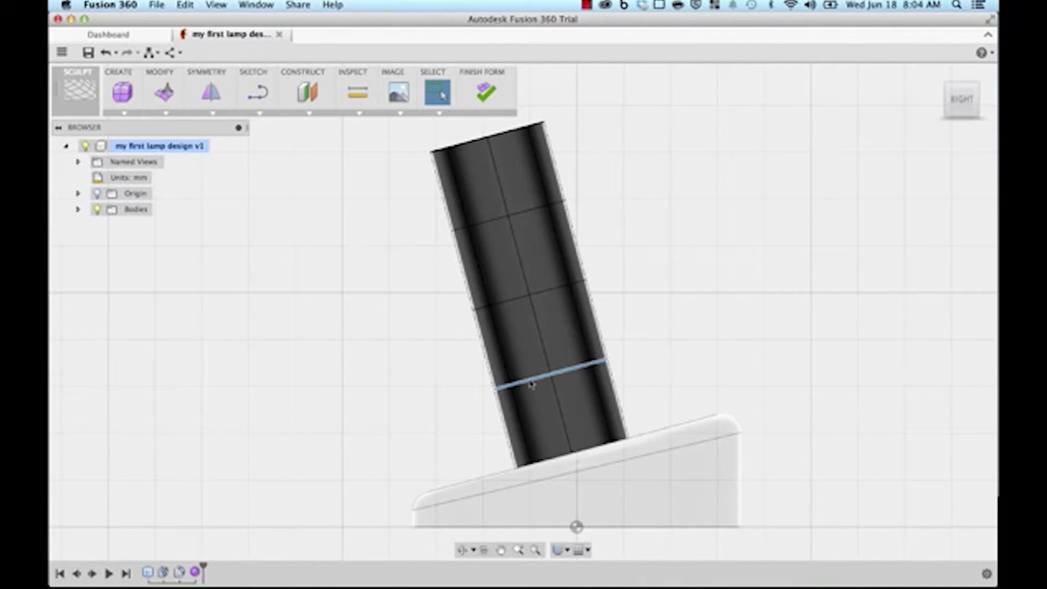
right_click(531, 384)
click(578, 361)
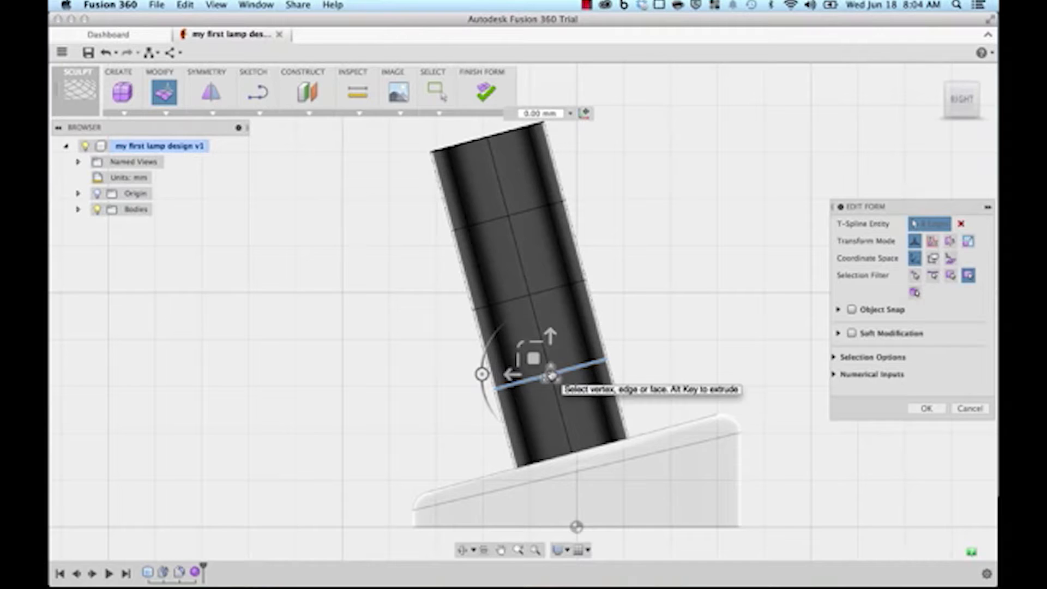
Step: Pinch the tube by scaling the middle ring to 0.795 and the upper ring to 0.65
click(552, 376)
drag(552, 376, 487, 376)
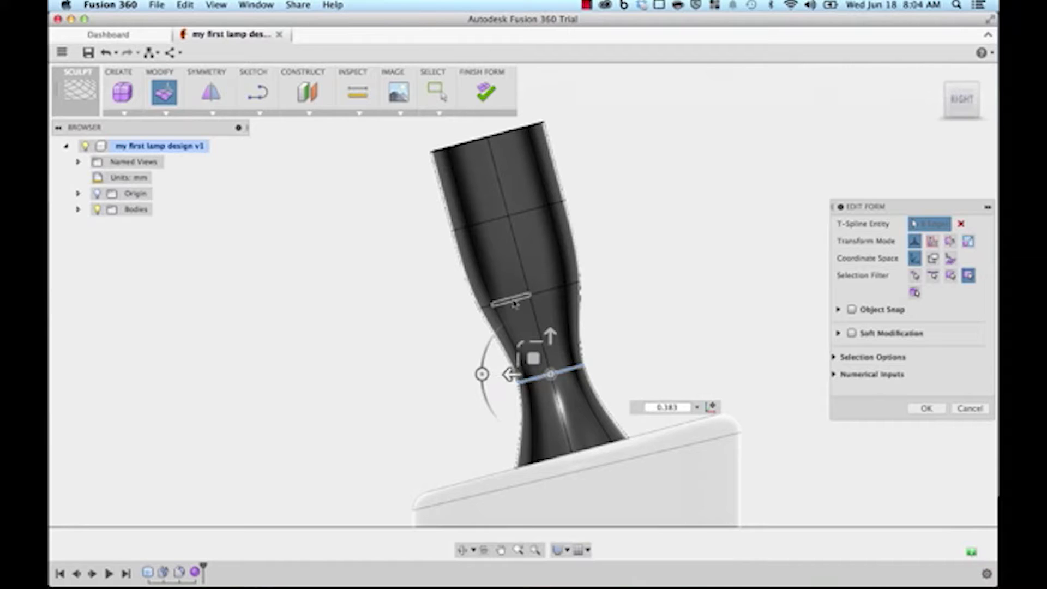
double_click(514, 302)
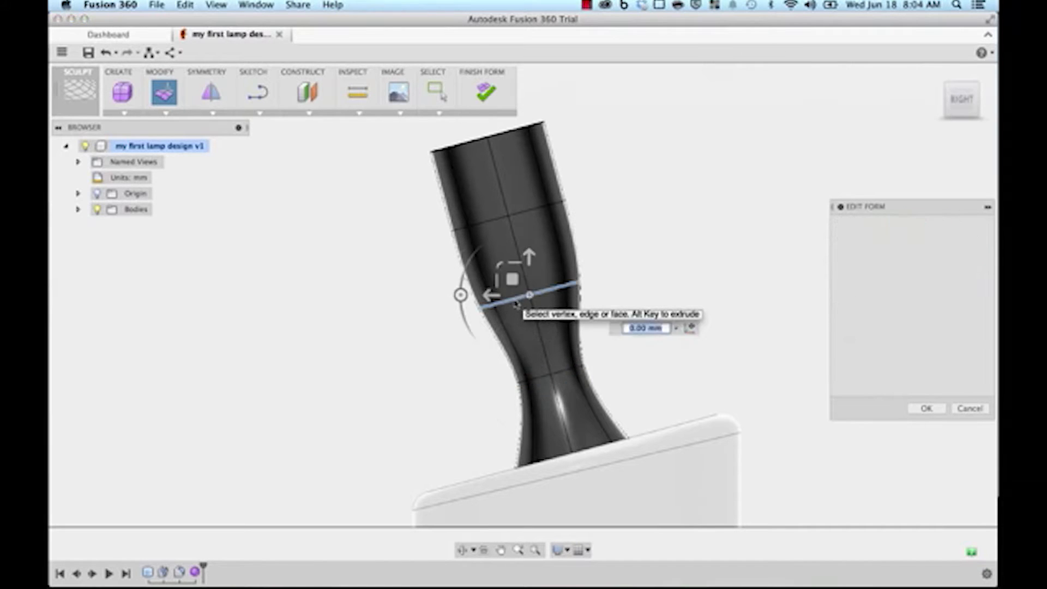
drag(530, 296, 501, 297)
double_click(493, 221)
drag(508, 216, 480, 216)
Step: Flare the lower ring out to 1.168 scale and shrink the top ring to 0.593
double_click(525, 298)
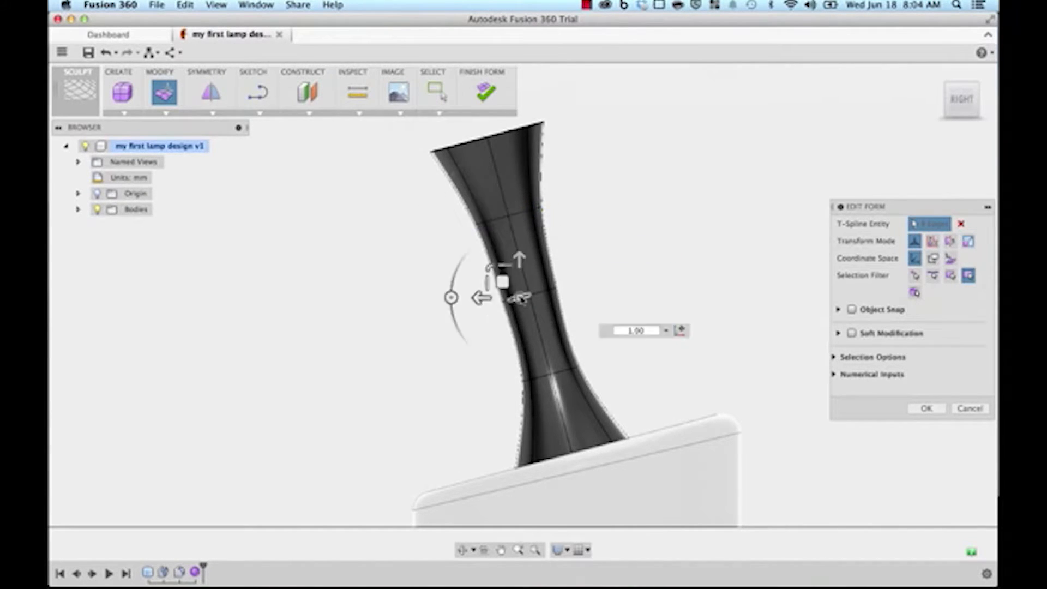
drag(531, 295, 536, 295)
double_click(540, 380)
drag(551, 375, 552, 375)
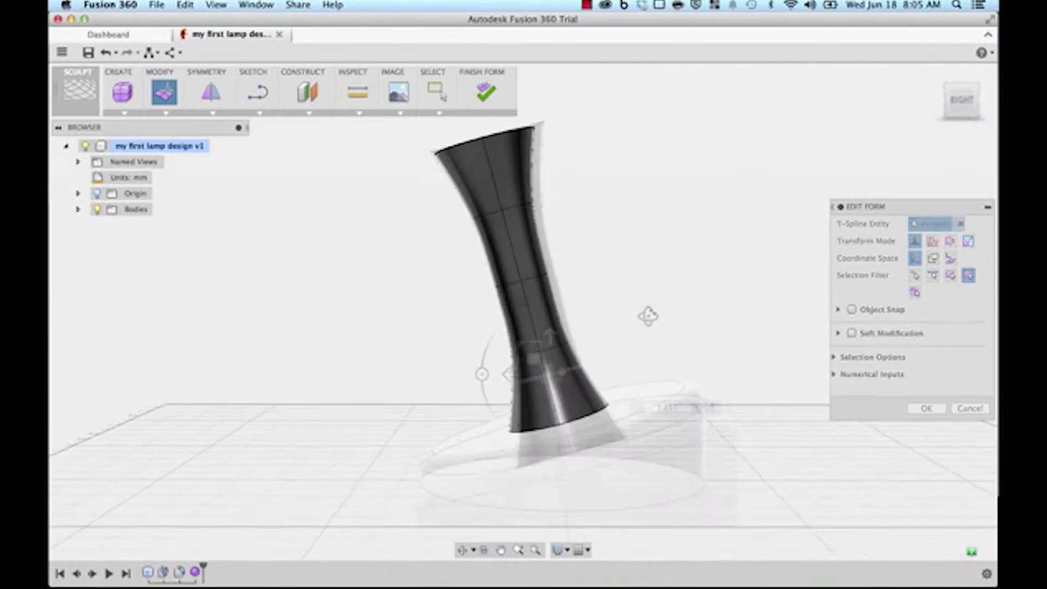
double_click(544, 350)
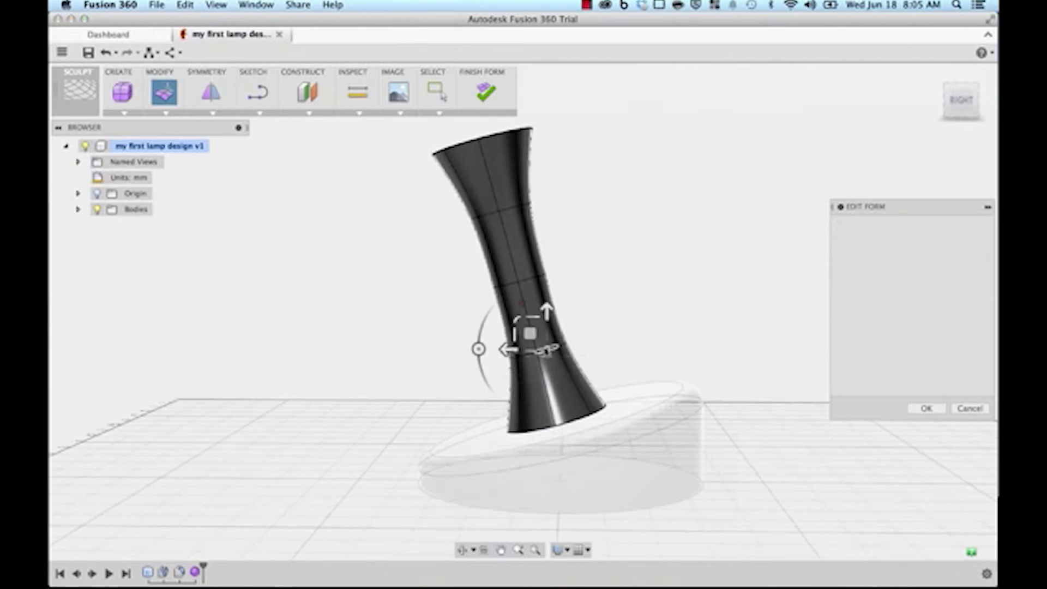
drag(538, 349, 528, 354)
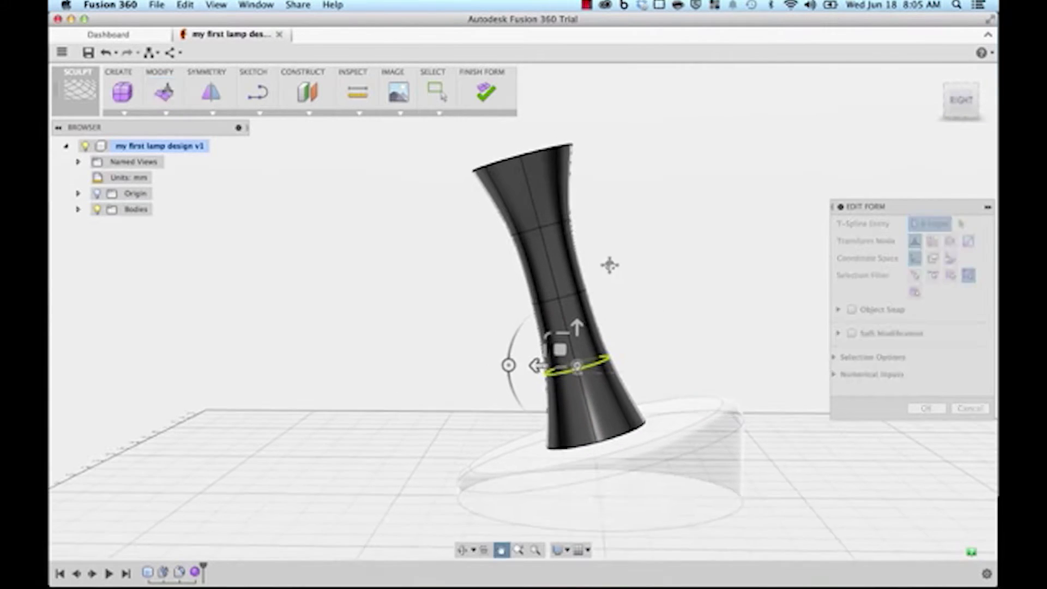
double_click(523, 159)
drag(526, 160, 532, 178)
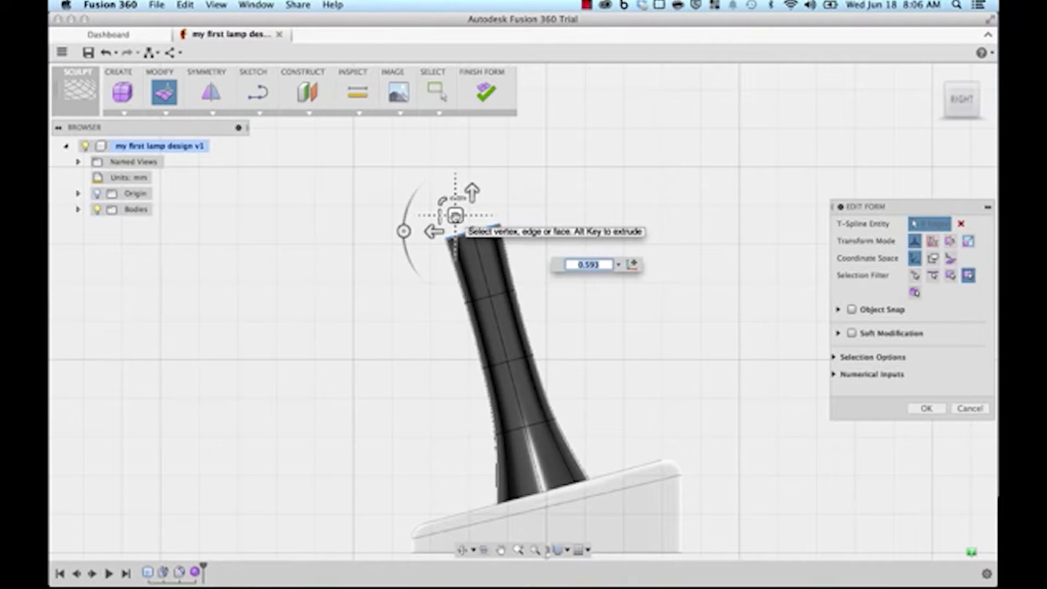
Step: Pull the tube's top up and over into a curve, tilting its end downward
click(456, 215)
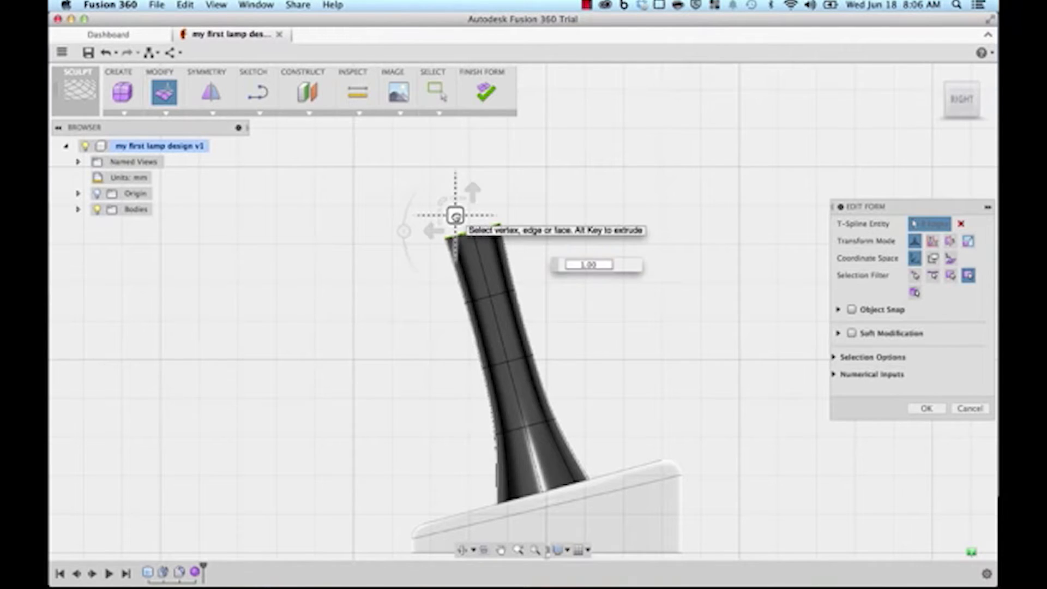
drag(455, 216, 517, 152)
middle_drag(580, 245, 596, 301)
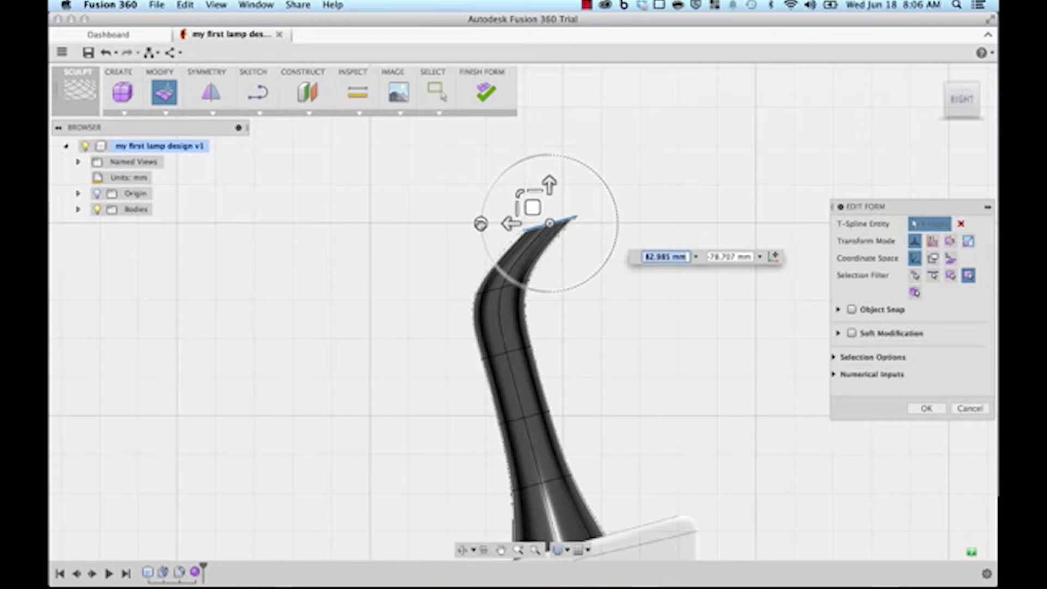
drag(480, 225, 540, 155)
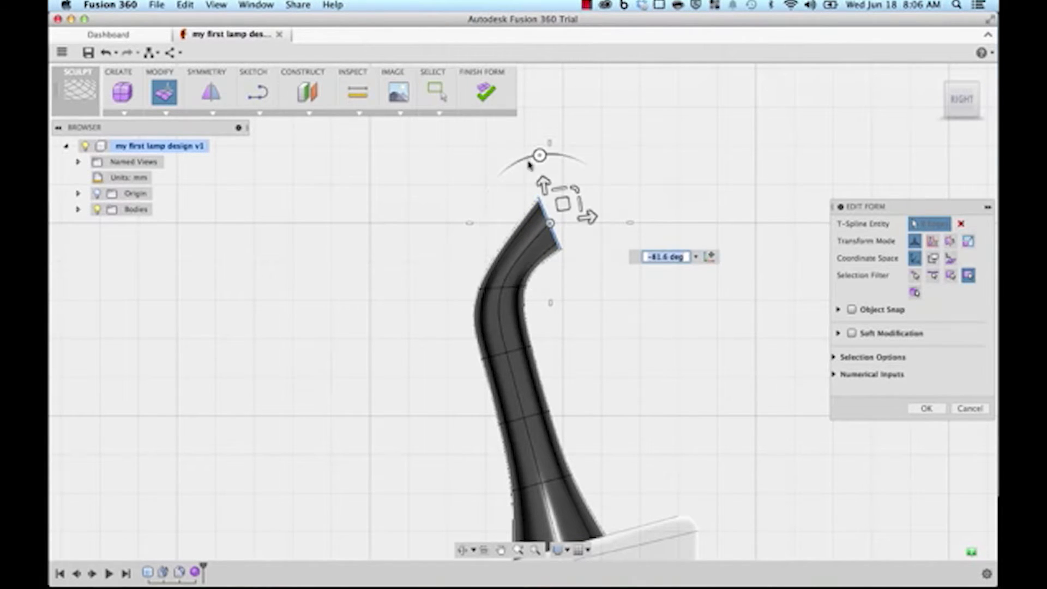
mouse_move(544, 296)
middle_down()
mouse_move(572, 308)
mouse_move(553, 296)
middle_up()
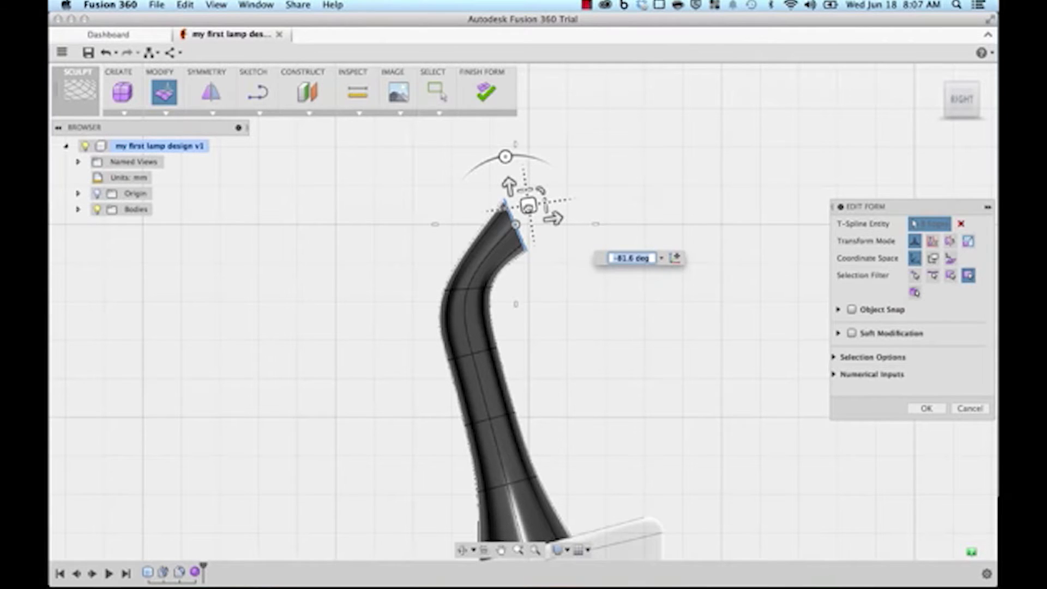
Step: Refine the hooked tip's position and rotate it further down and forward
drag(526, 205, 571, 223)
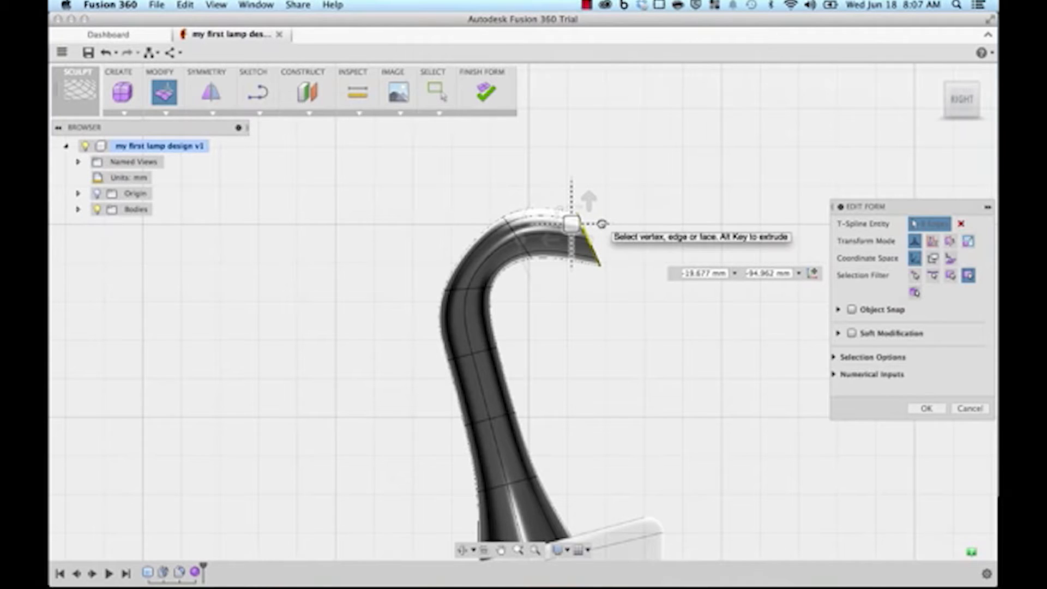
drag(571, 223, 552, 185)
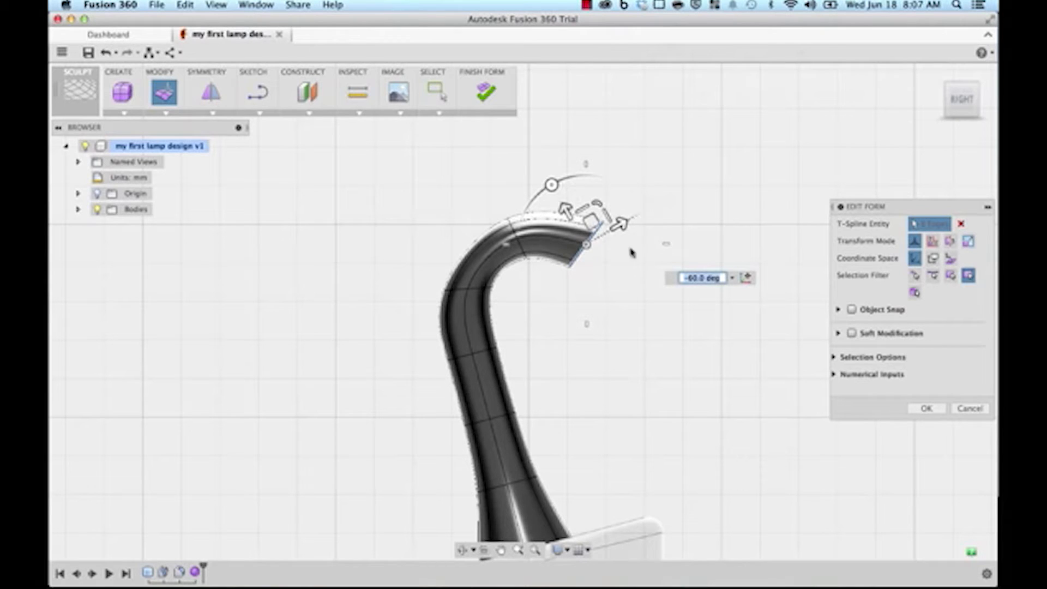
drag(551, 184, 556, 180)
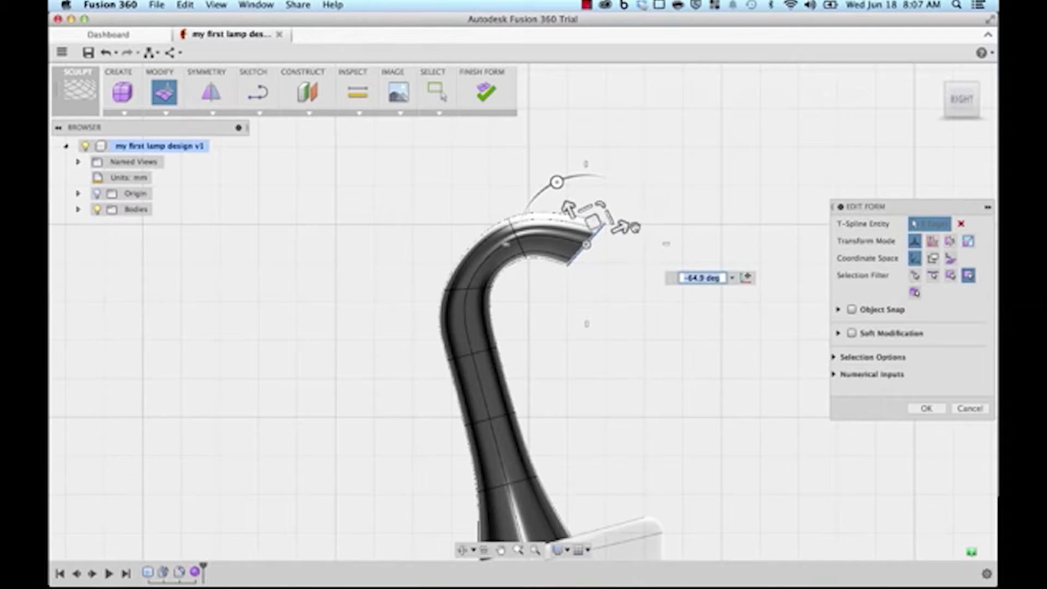
drag(593, 221, 576, 253)
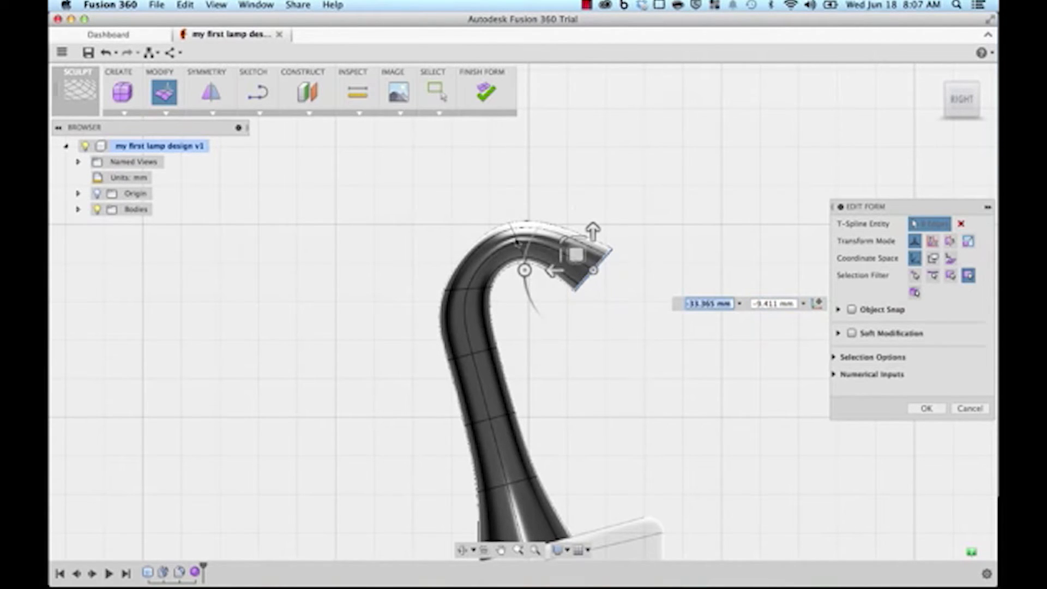
Step: Tilt the rings at the bend to smooth the neck's curve
click(519, 244)
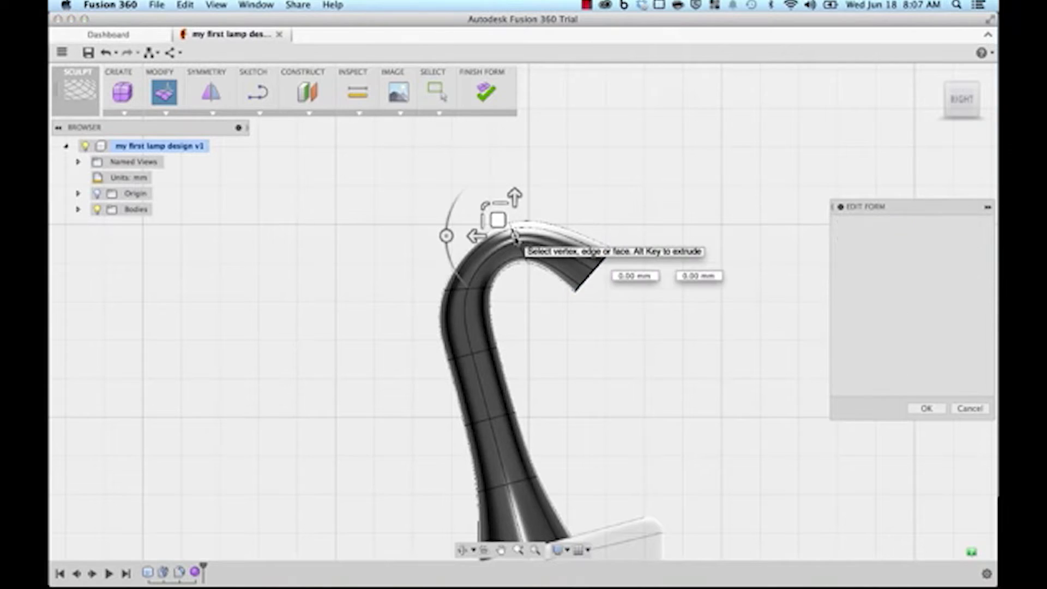
drag(449, 243, 455, 217)
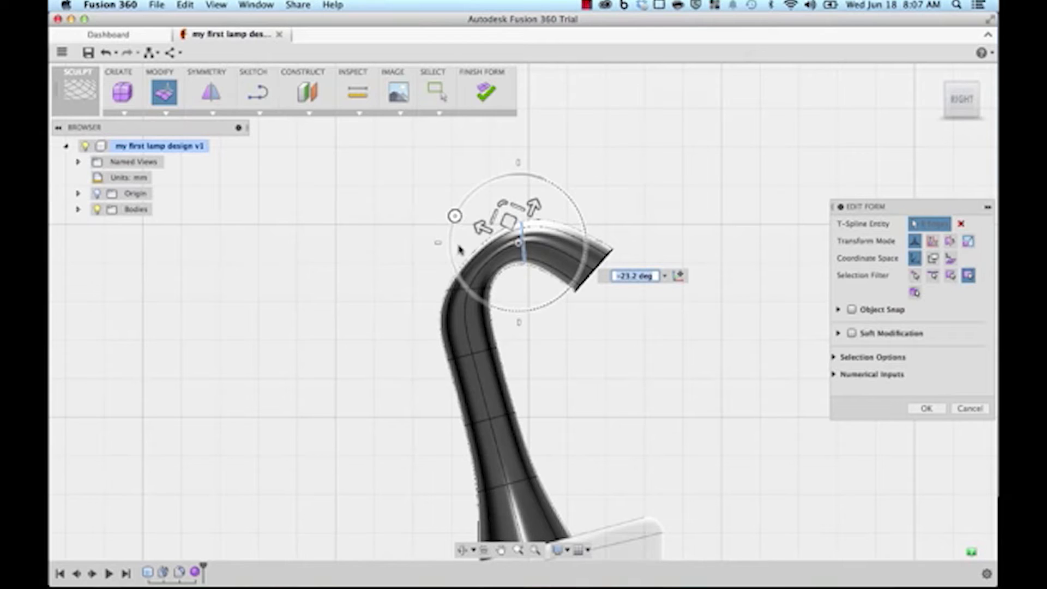
click(462, 291)
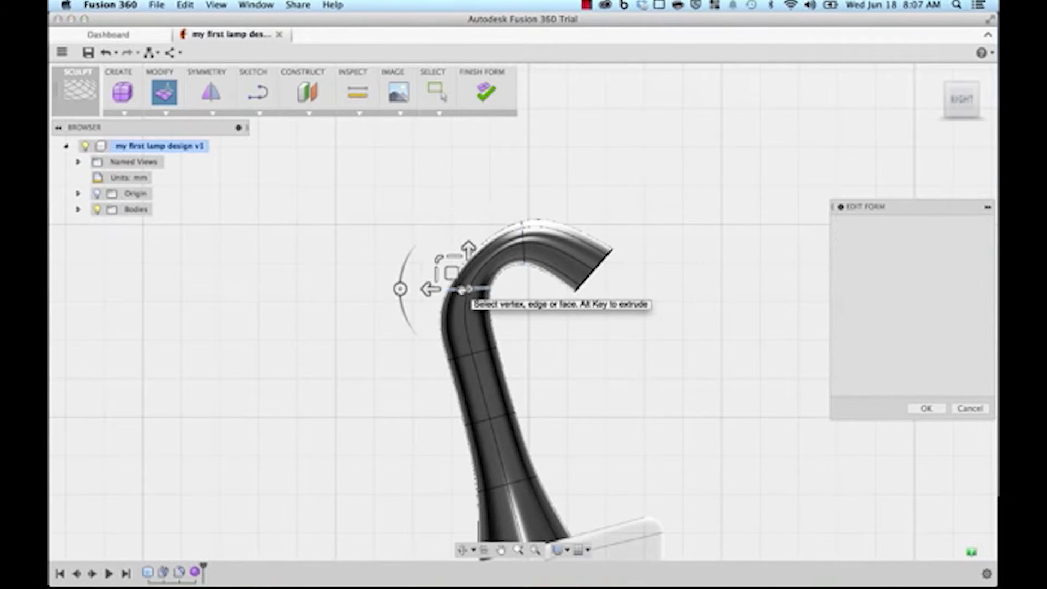
drag(402, 286, 417, 244)
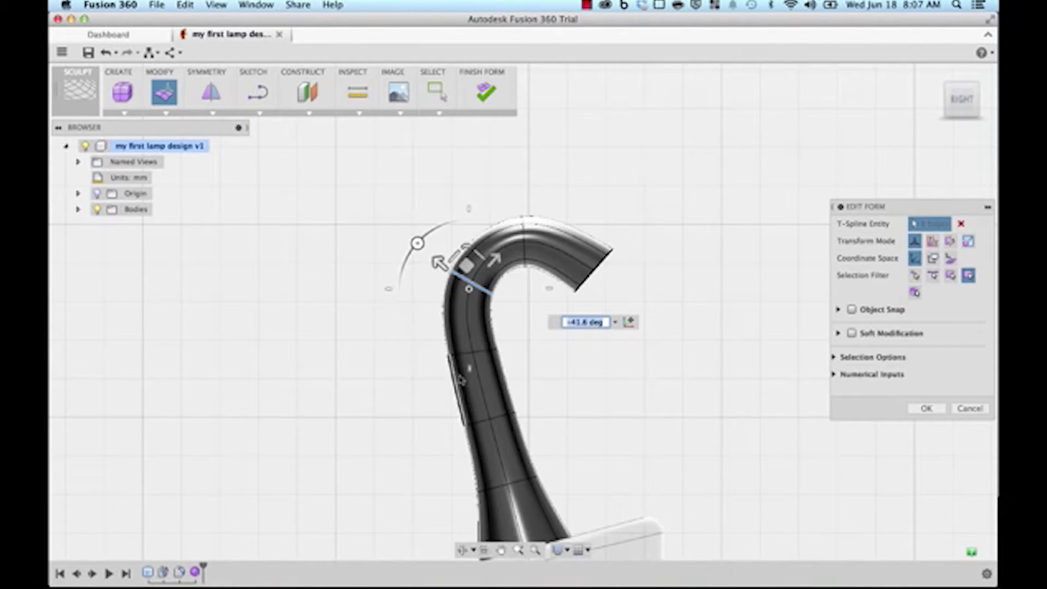
middle_drag(572, 393, 540, 362)
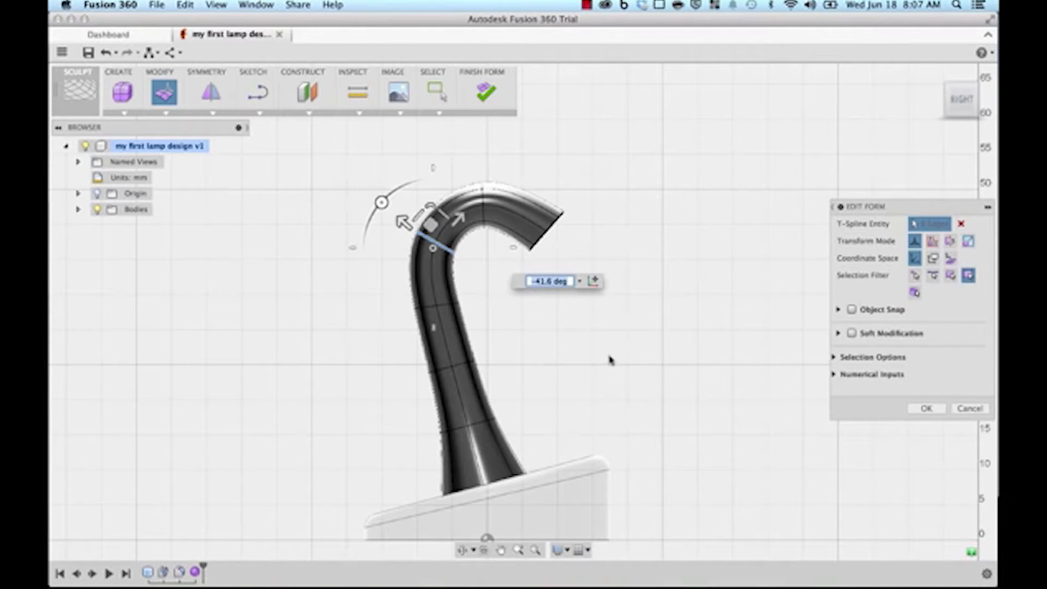
Step: Confirm the shape edits and finish the form to return to solid modelling
click(926, 409)
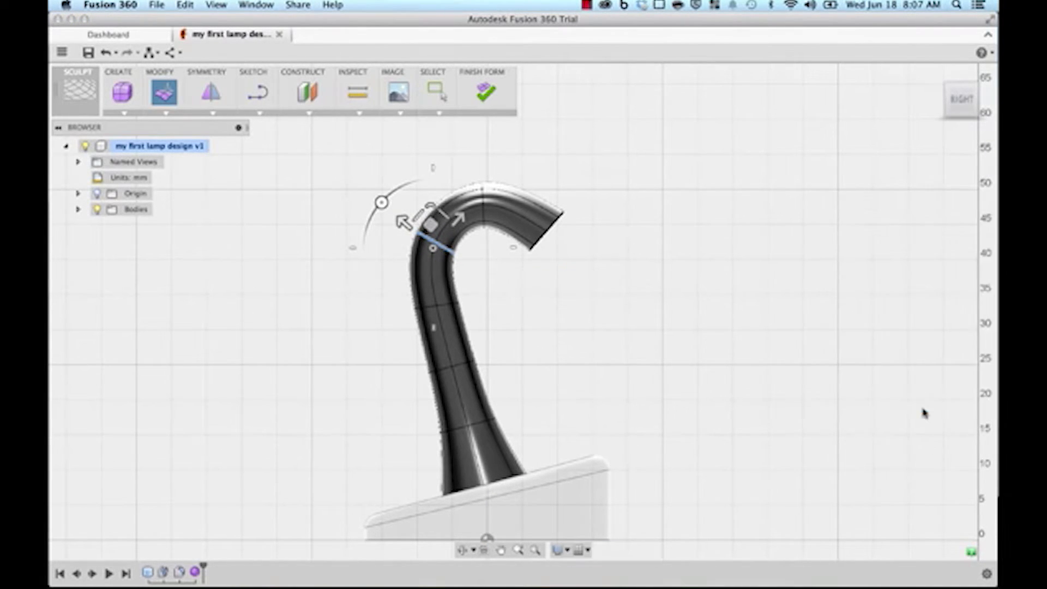
shift+middle_drag(627, 342, 679, 176)
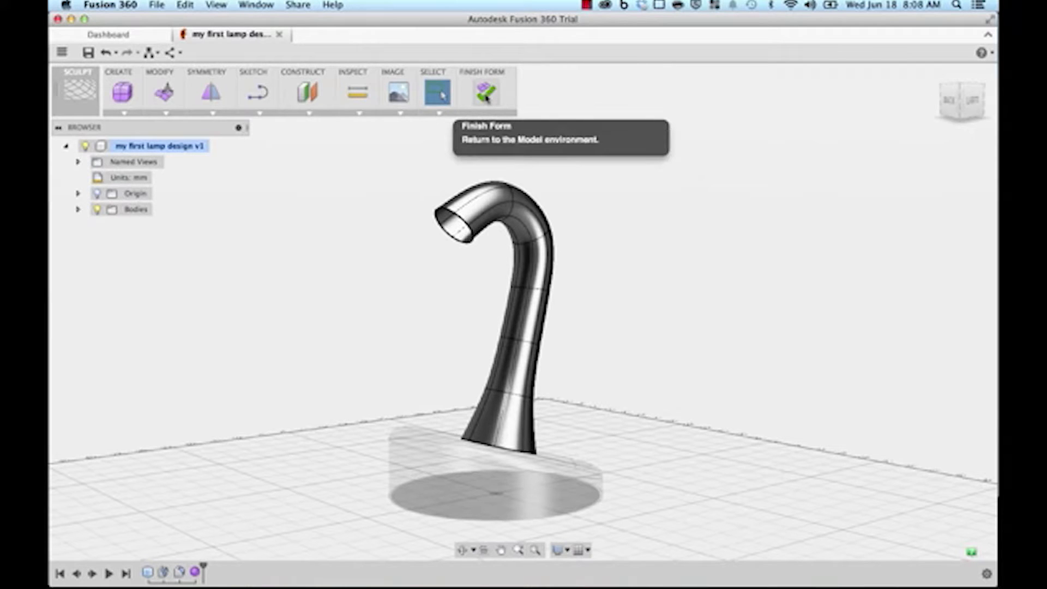
click(486, 94)
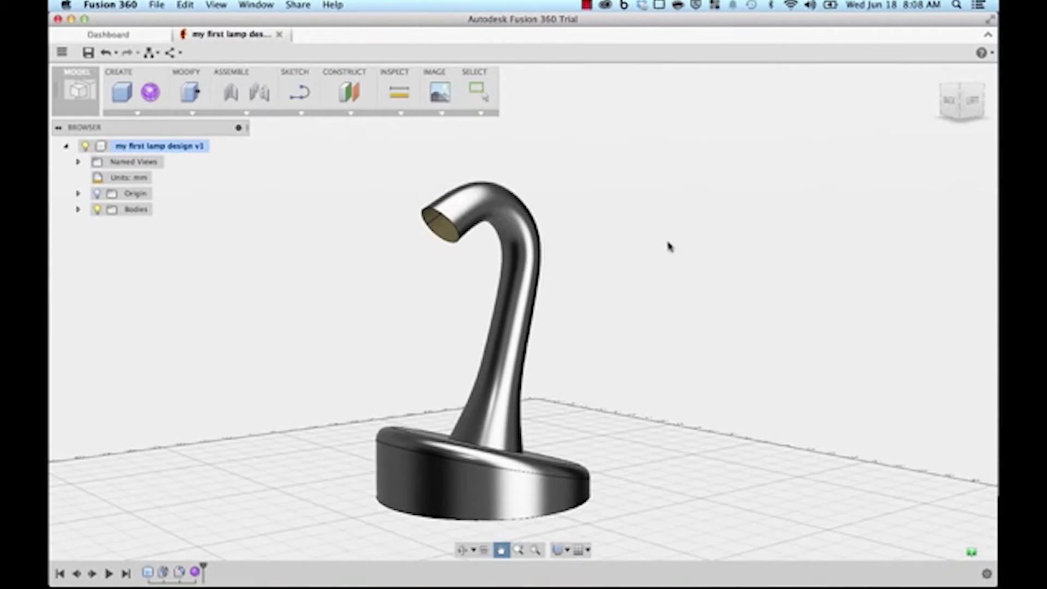
middle_drag(663, 241, 678, 250)
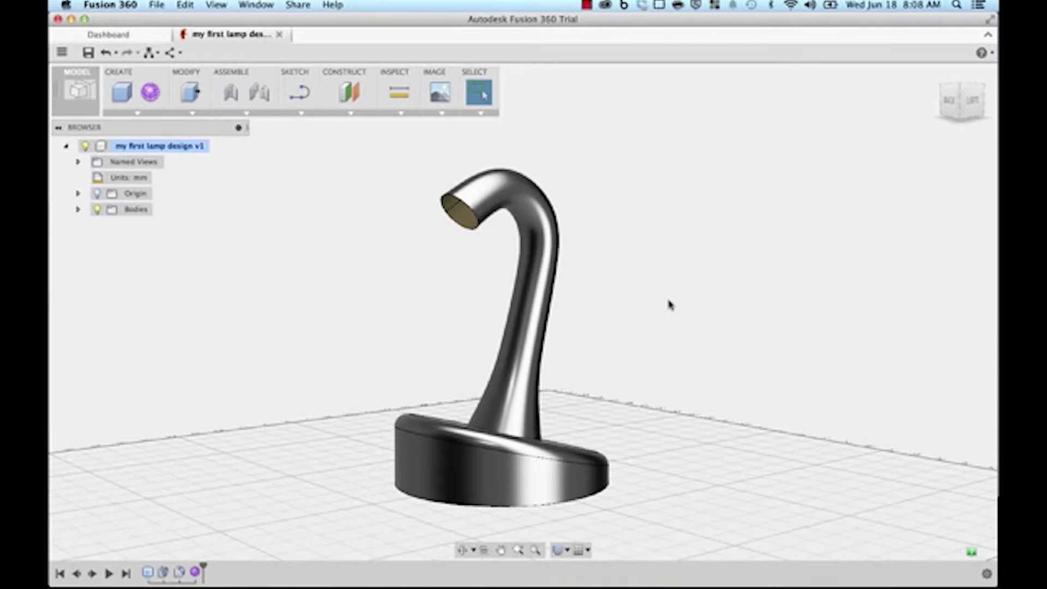
middle_drag(664, 304, 645, 309)
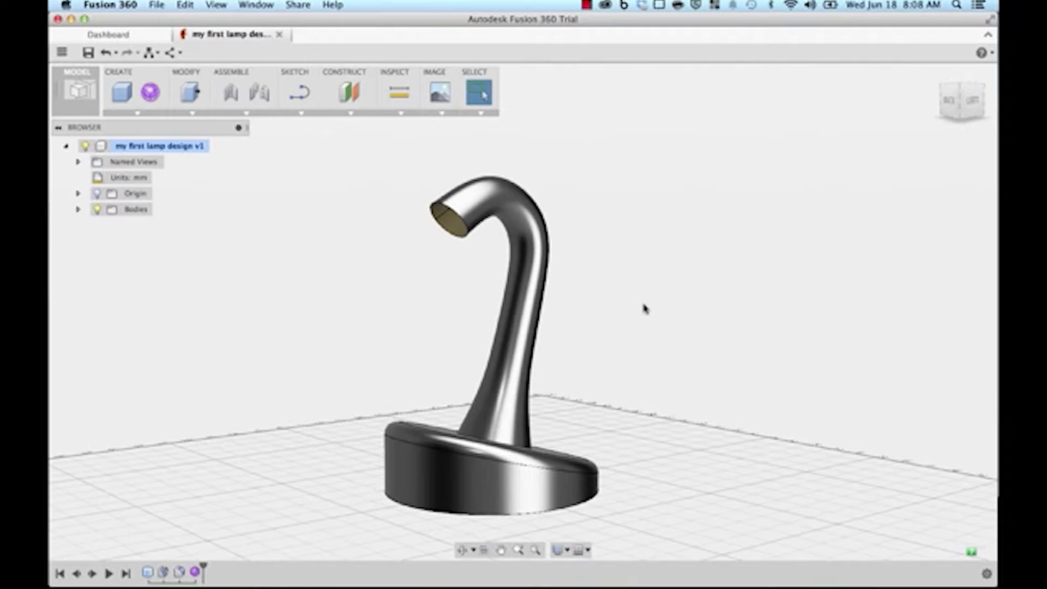
shift+middle_drag(648, 312, 709, 320)
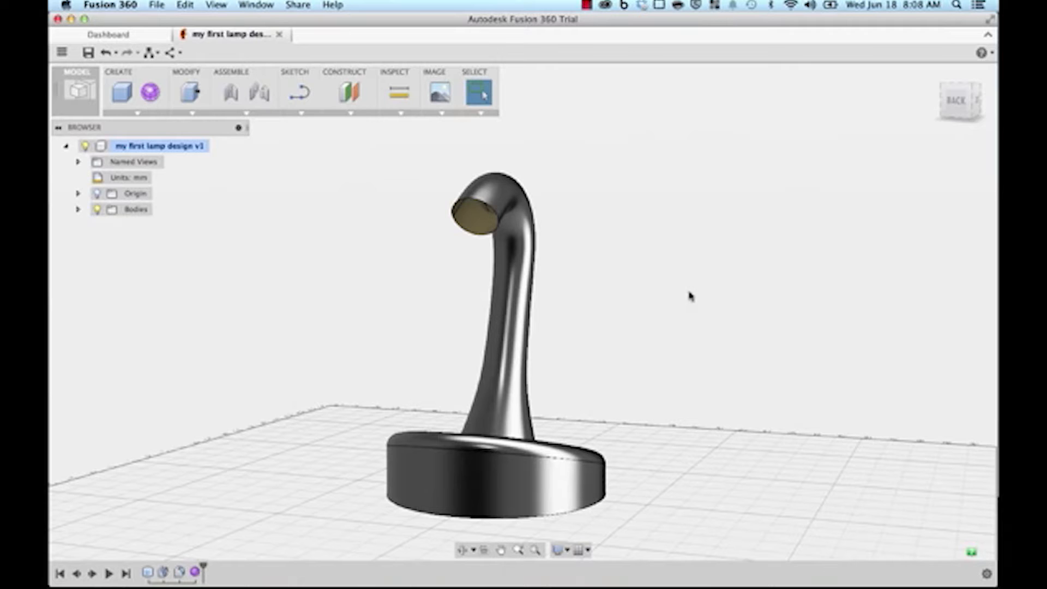
mouse_move(683, 301)
shift+middle_down()
mouse_move(675, 306)
mouse_move(724, 299)
mouse_move(631, 304)
mouse_move(727, 297)
mouse_move(666, 296)
mouse_move(680, 293)
shift+middle_up()
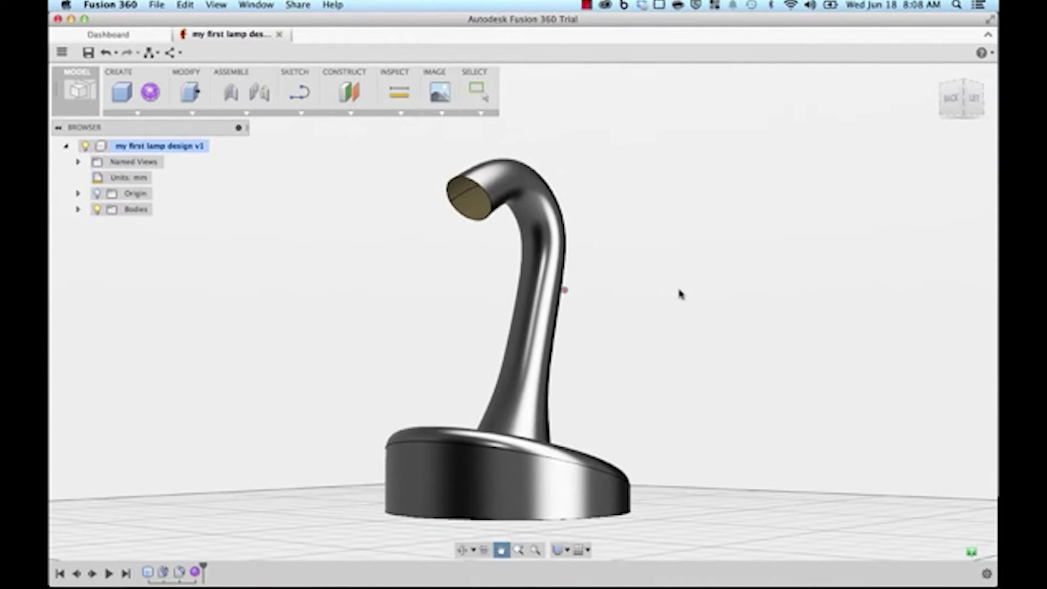
key(Escape)
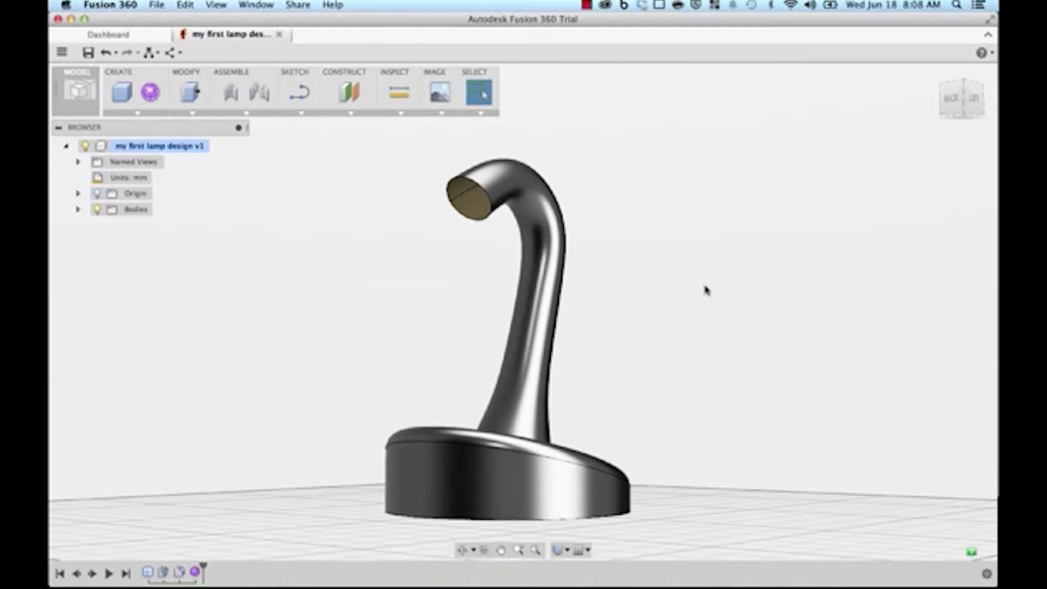
shift+middle_drag(734, 299, 706, 300)
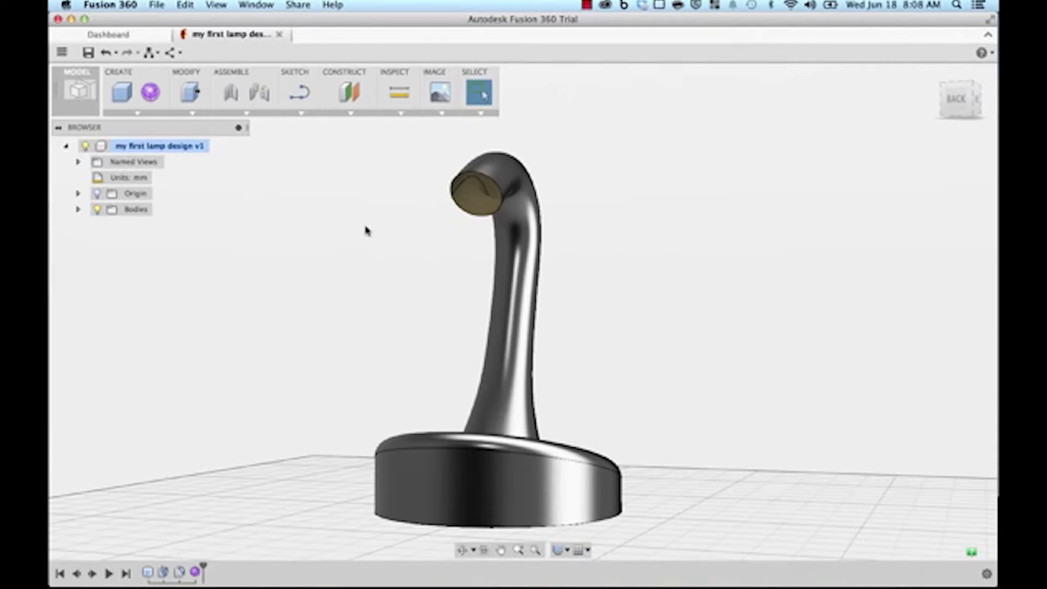
Step: Hide the lamp base body Body1 in the browser's Bodies list
click(77, 209)
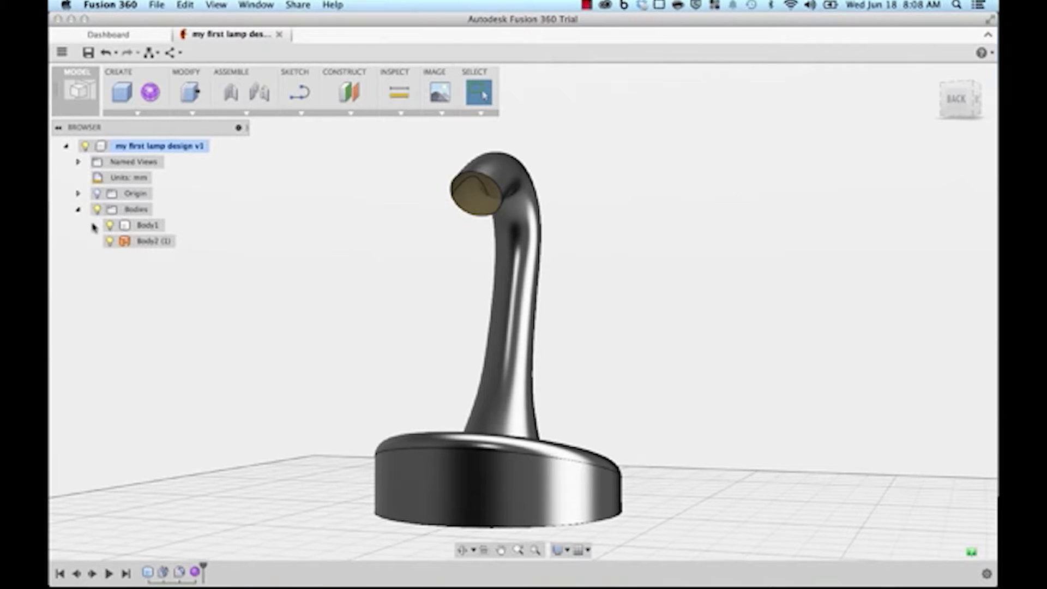
click(111, 226)
middle_drag(298, 389, 304, 352)
Step: Switch to the PATCH workspace and select the neck body Body2 (1)
click(79, 93)
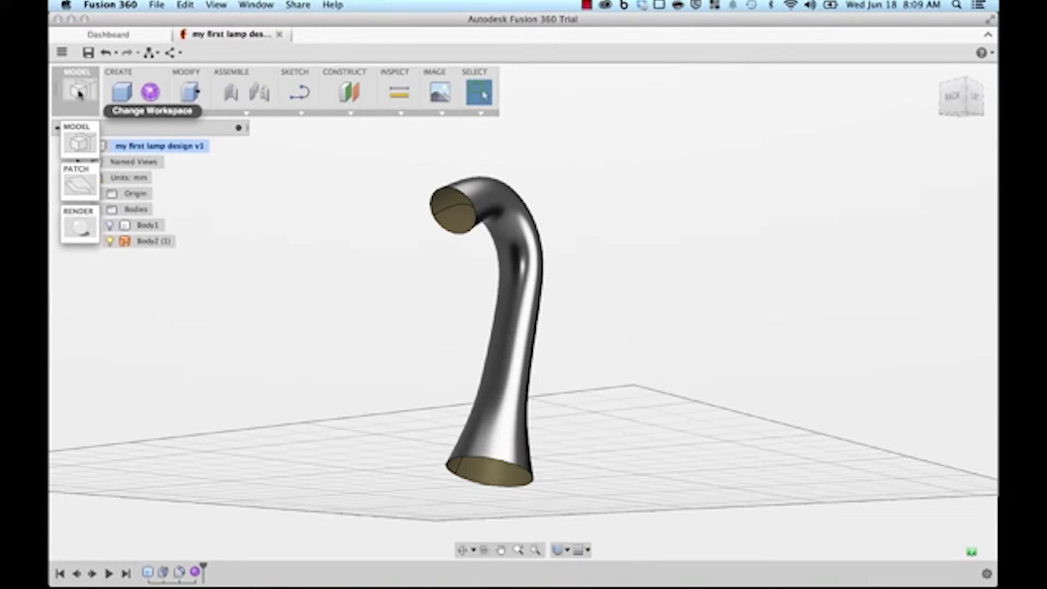
click(80, 184)
middle_drag(299, 227, 303, 219)
key(Escape)
click(467, 185)
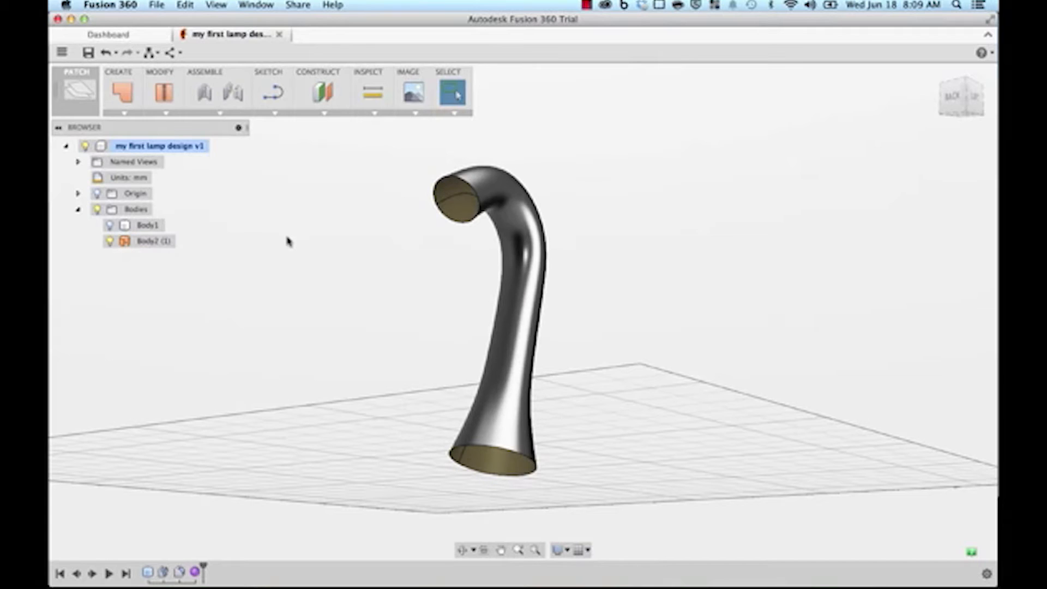
Step: Patch the neck's top rim, then its bottom opening edge, creating Body3 and Body4
click(122, 94)
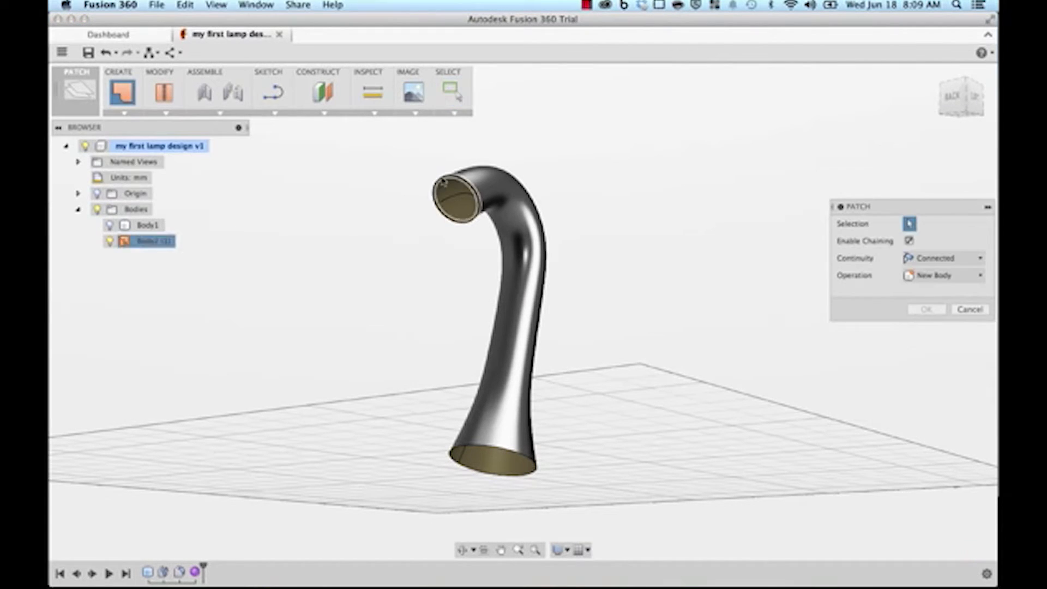
click(447, 182)
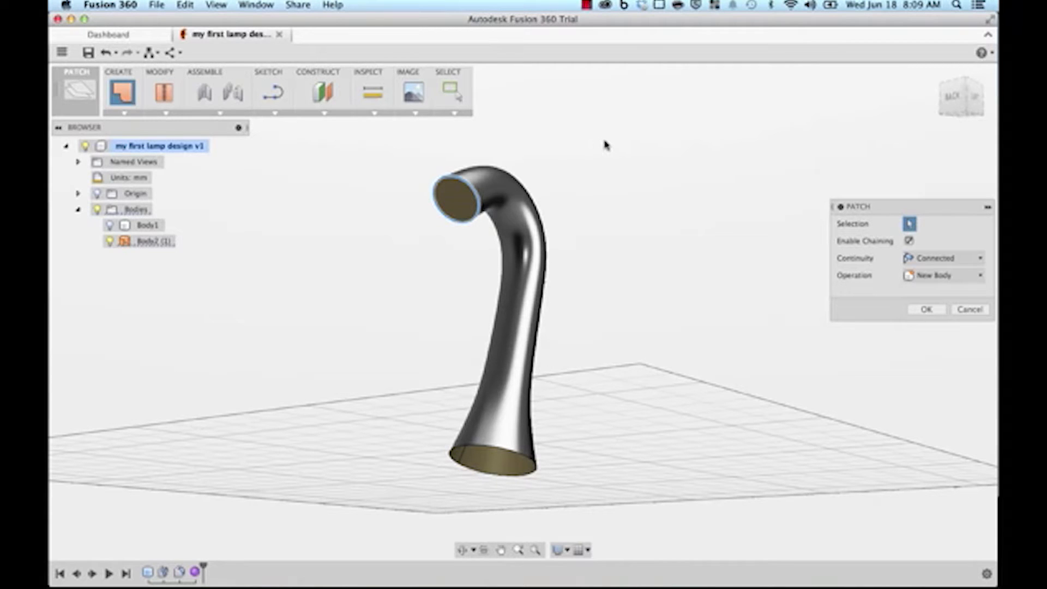
click(927, 309)
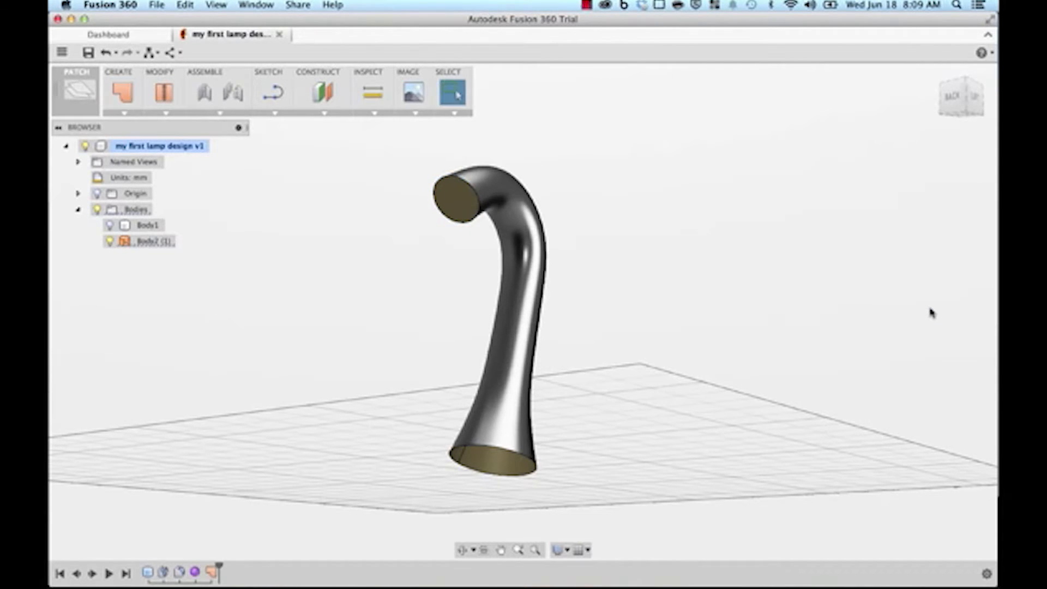
click(122, 93)
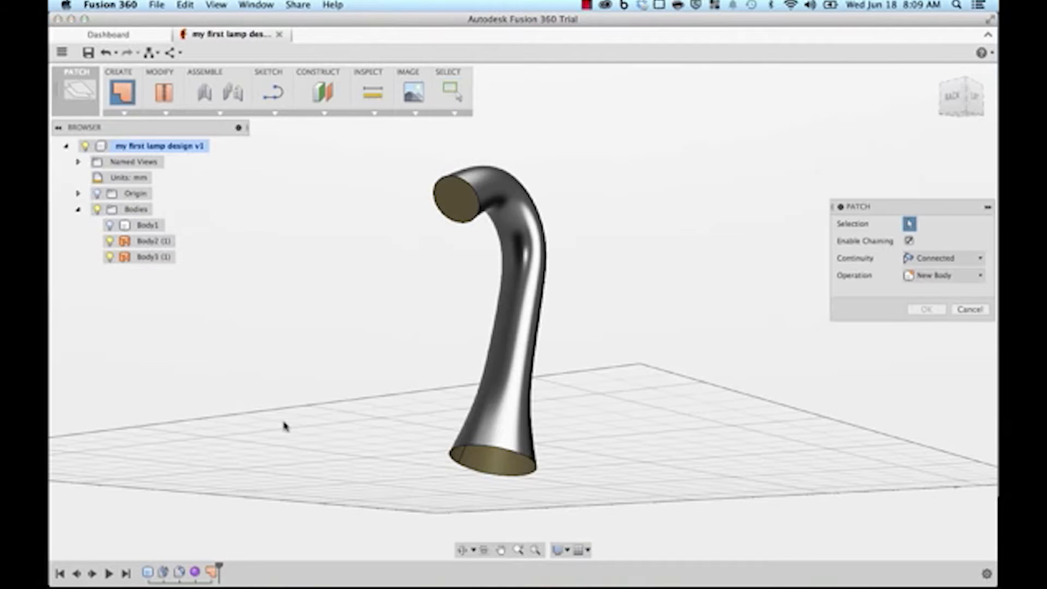
click(495, 446)
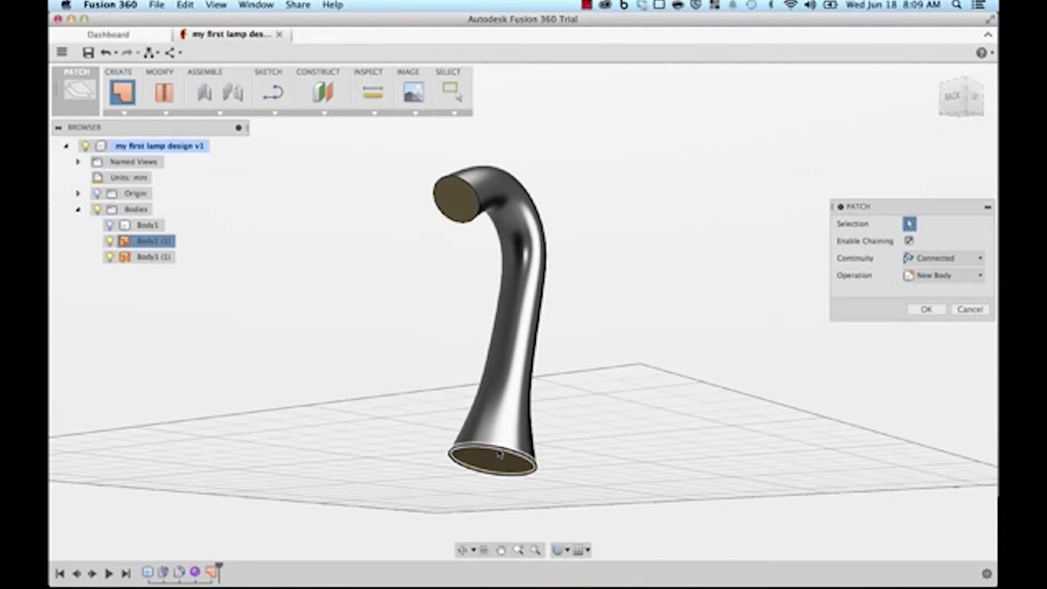
click(926, 309)
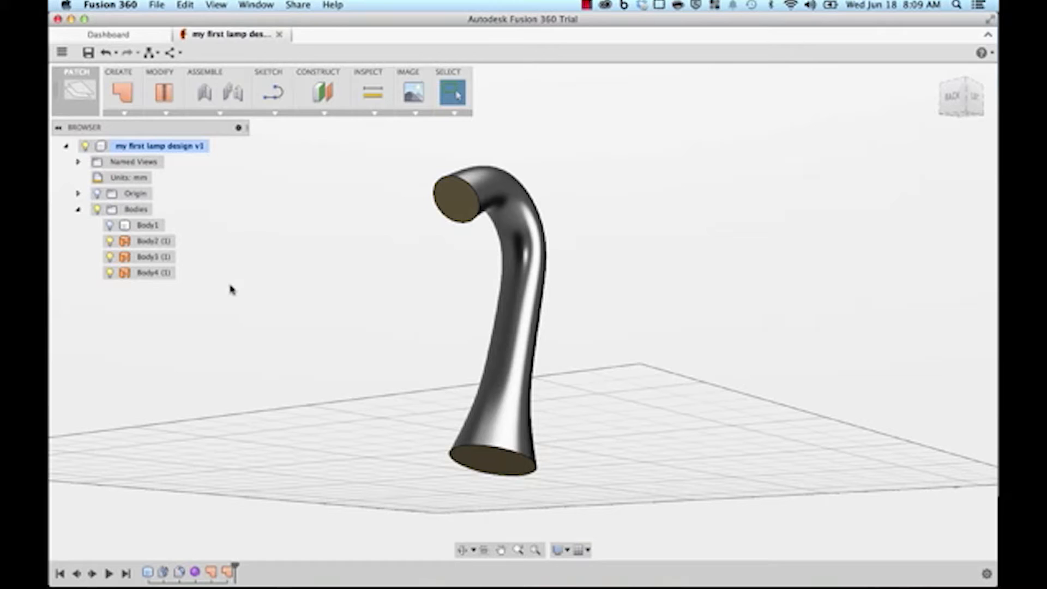
Step: Stitch Body2, Body3 and Body4 into solid Body5, then unhide base Body1
click(163, 93)
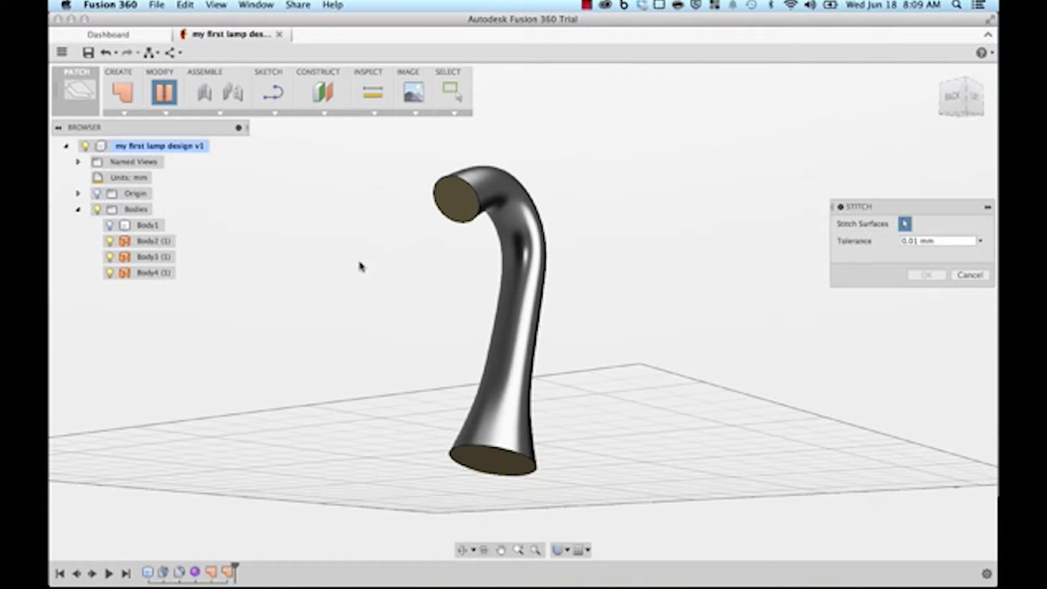
click(517, 244)
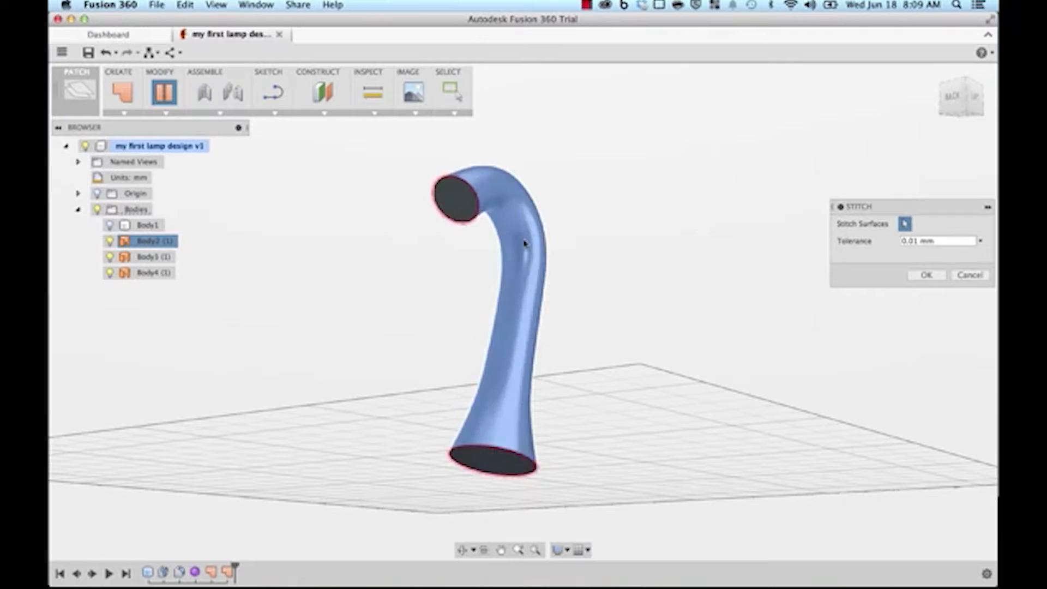
click(450, 200)
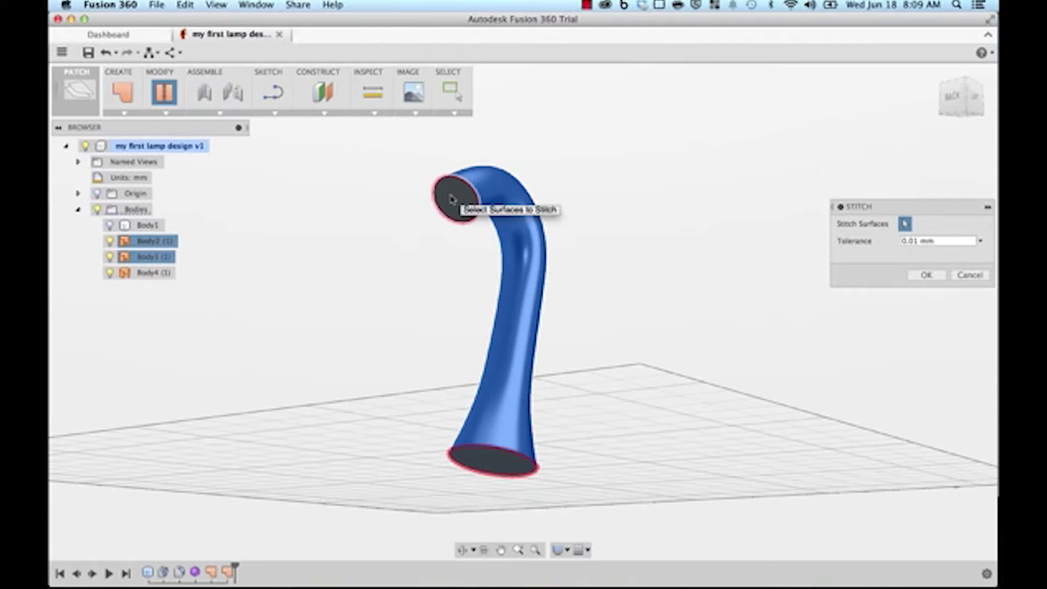
click(484, 459)
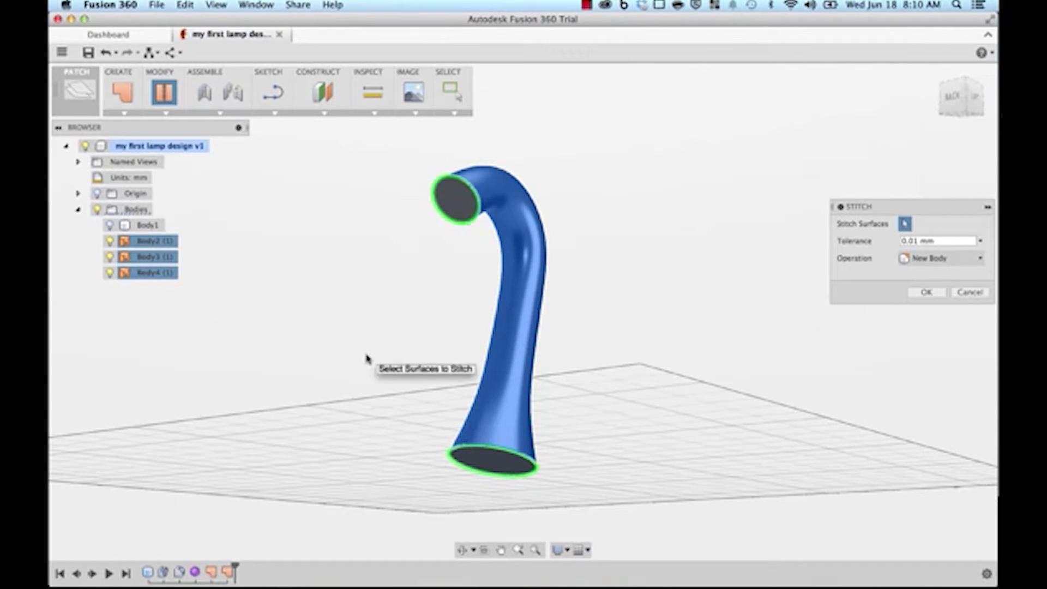
click(926, 293)
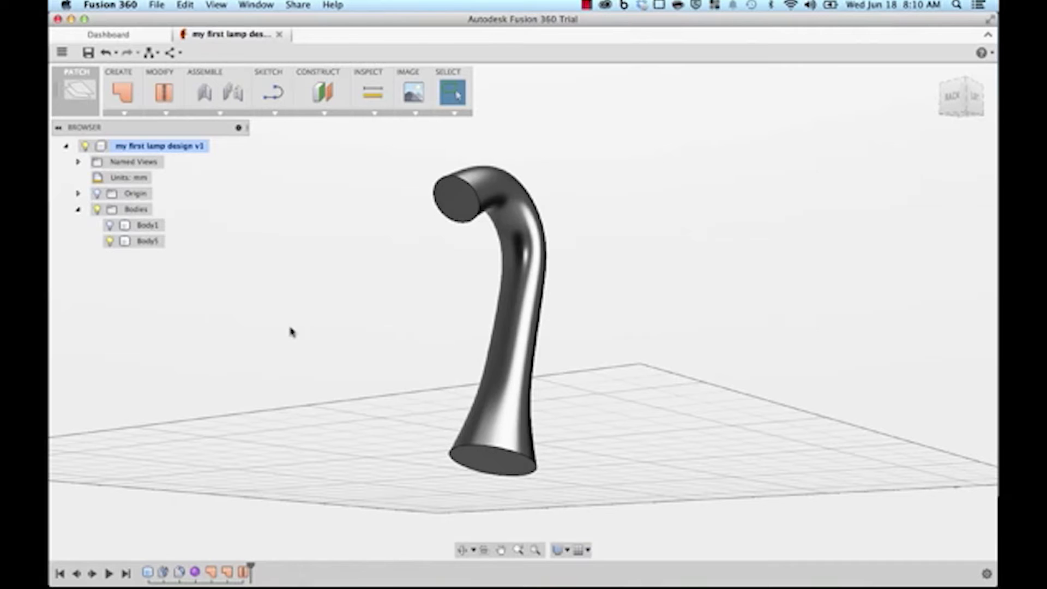
click(110, 225)
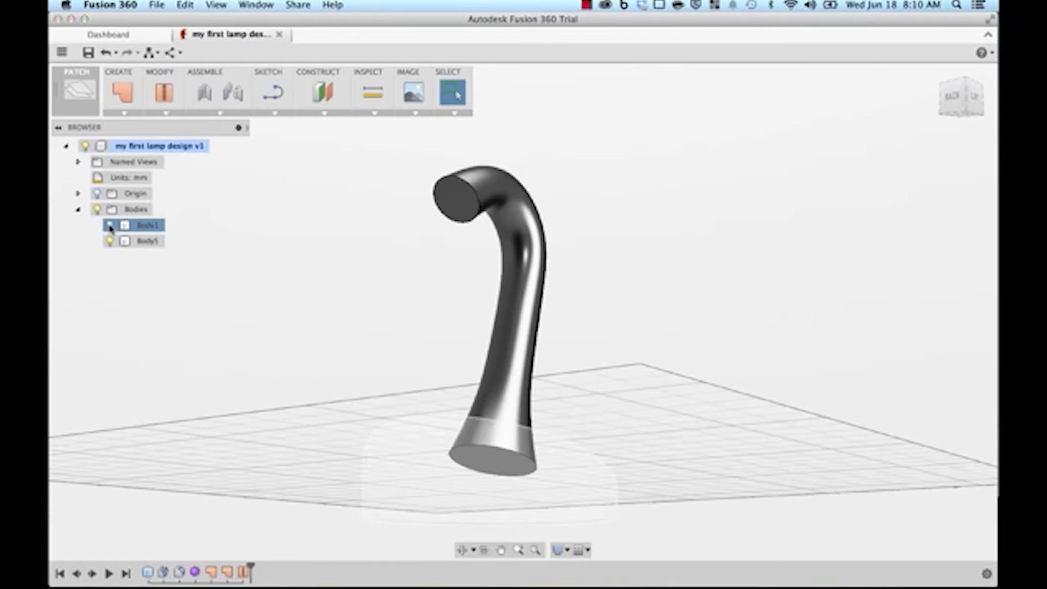
Step: Switch to the MODEL workspace and enter Sculpt via Create Form, dismissing its notice
shift+middle_drag(328, 259, 306, 294)
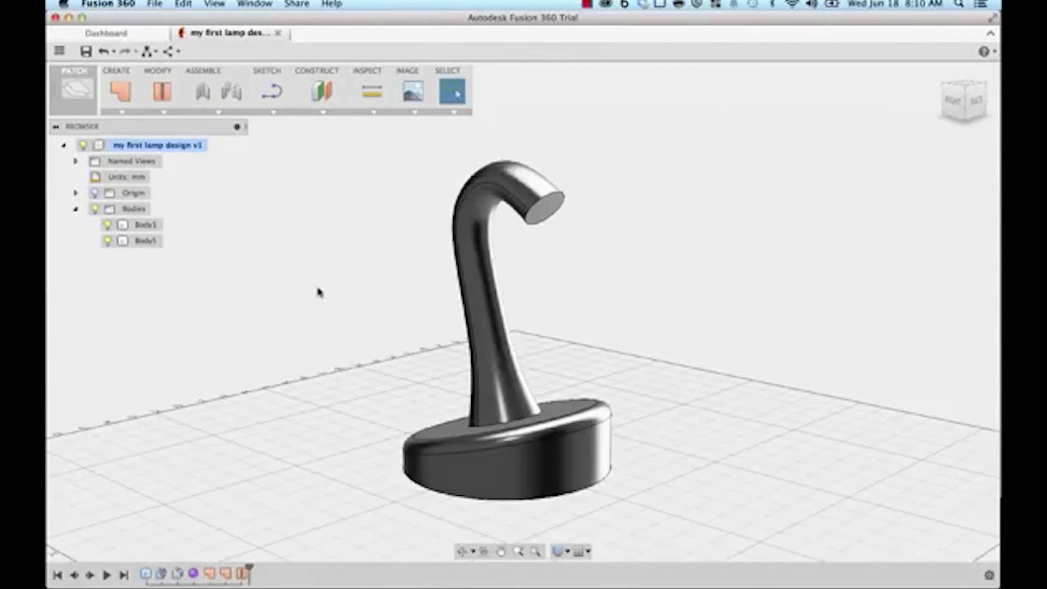
click(75, 89)
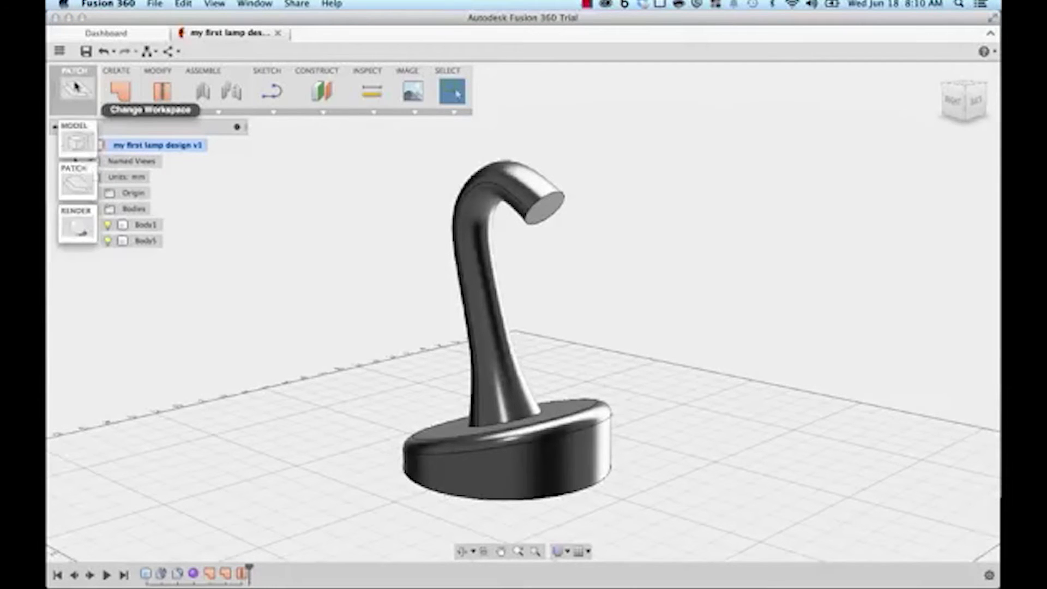
click(76, 144)
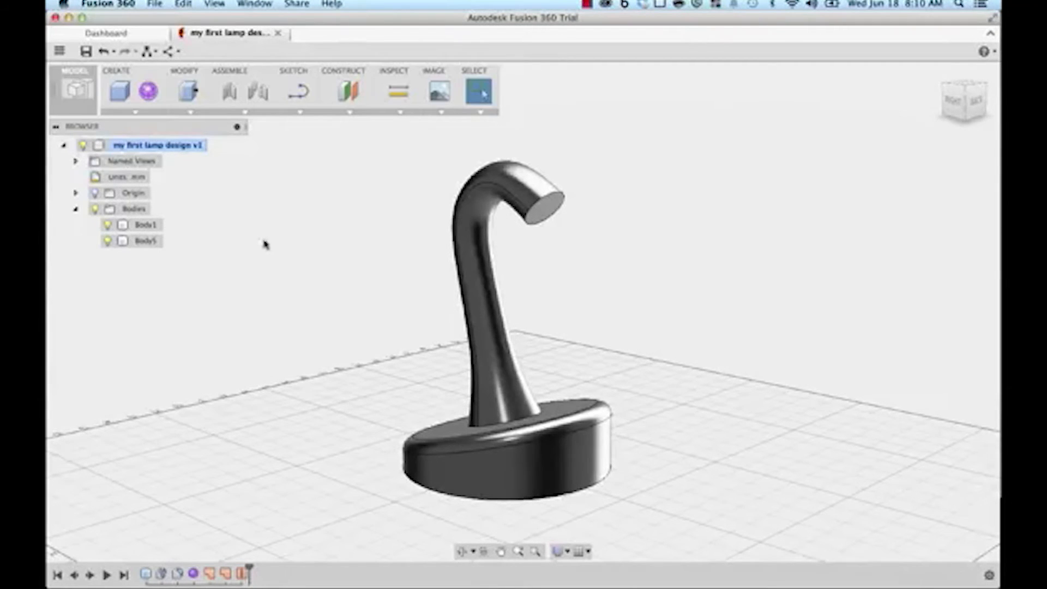
click(148, 93)
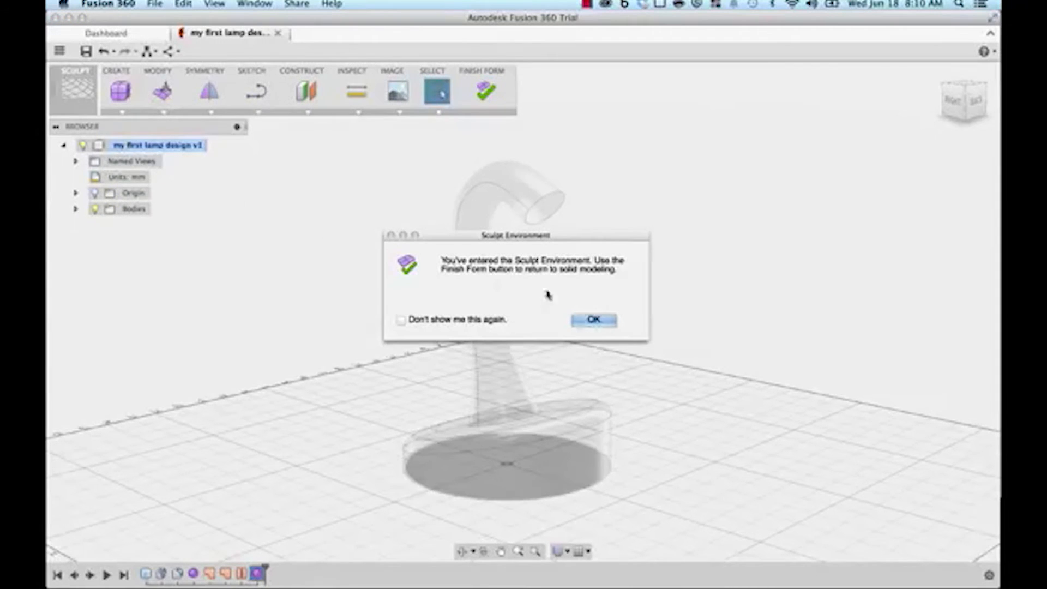
click(595, 320)
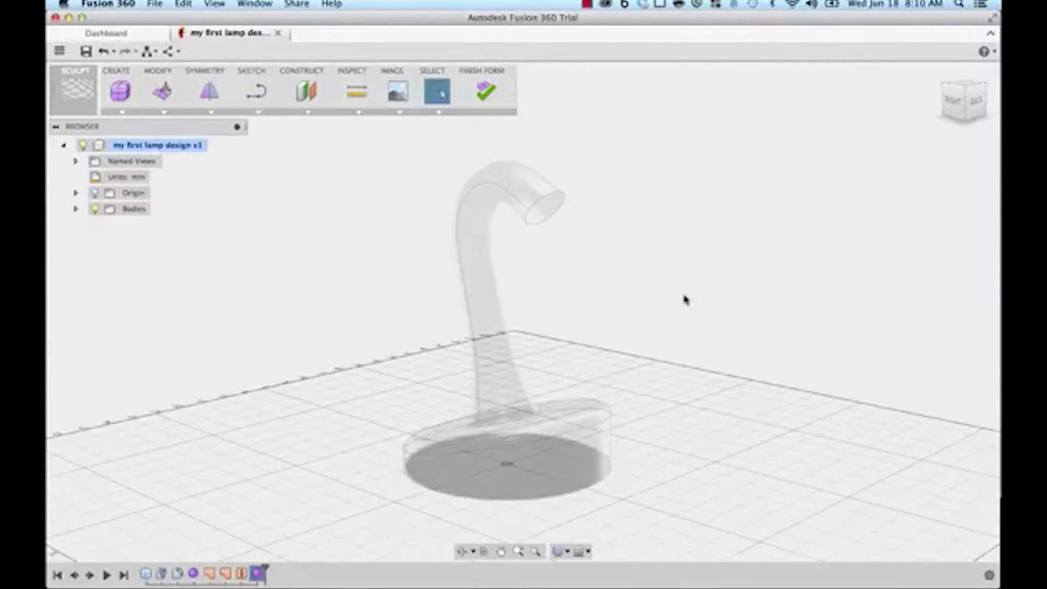
Step: Orbit the view underneath to look at the neck's open end
click(482, 552)
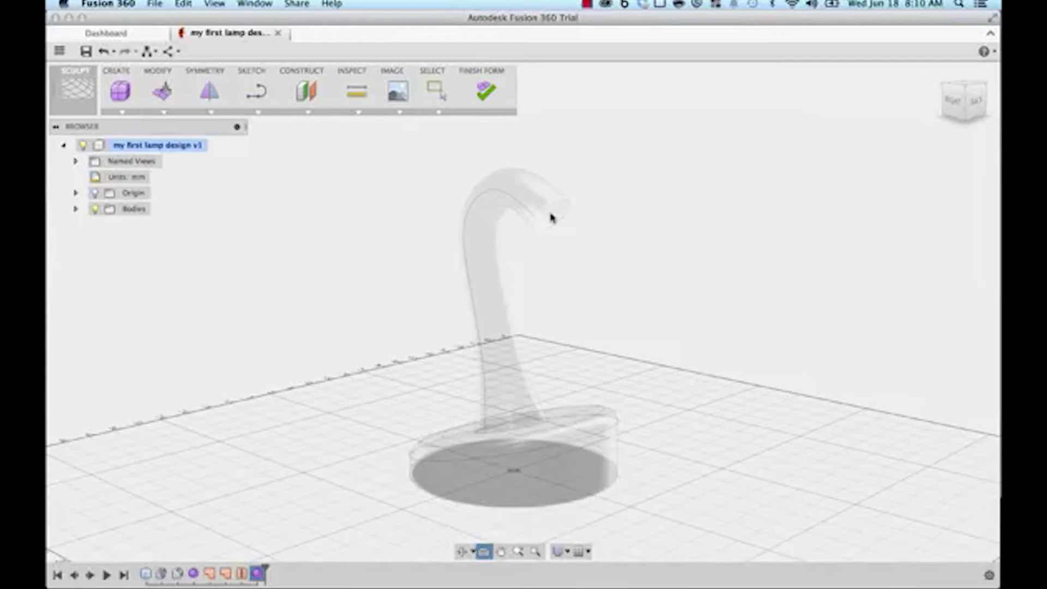
drag(551, 217, 529, 318)
key(Escape)
shift+middle_drag(529, 317, 346, 211)
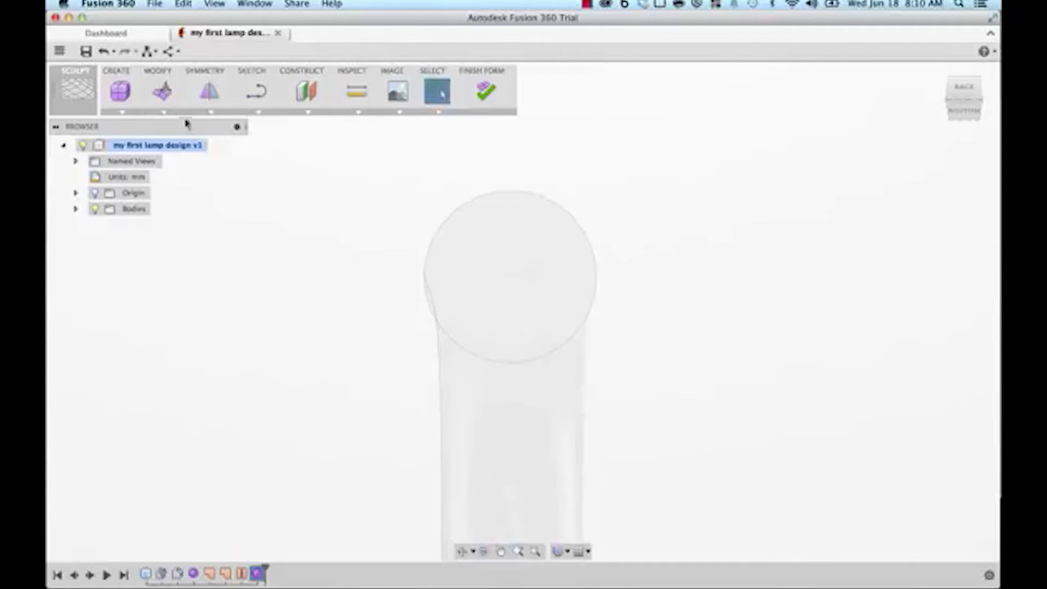
Step: Start a T-Spline cylinder on the neck-end plane with a diameter of about 67.758 mm
click(123, 112)
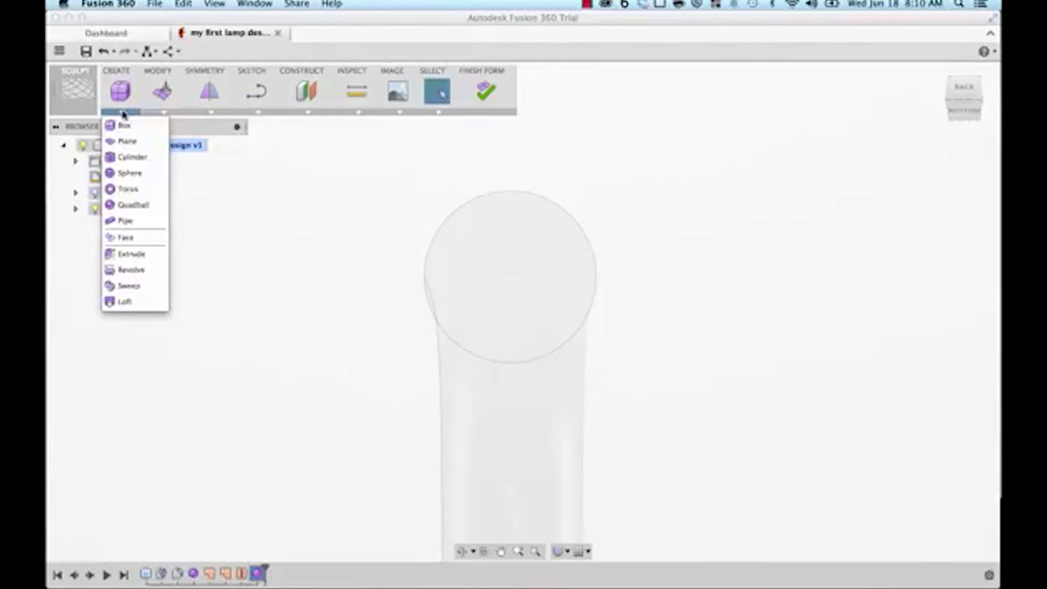
click(131, 157)
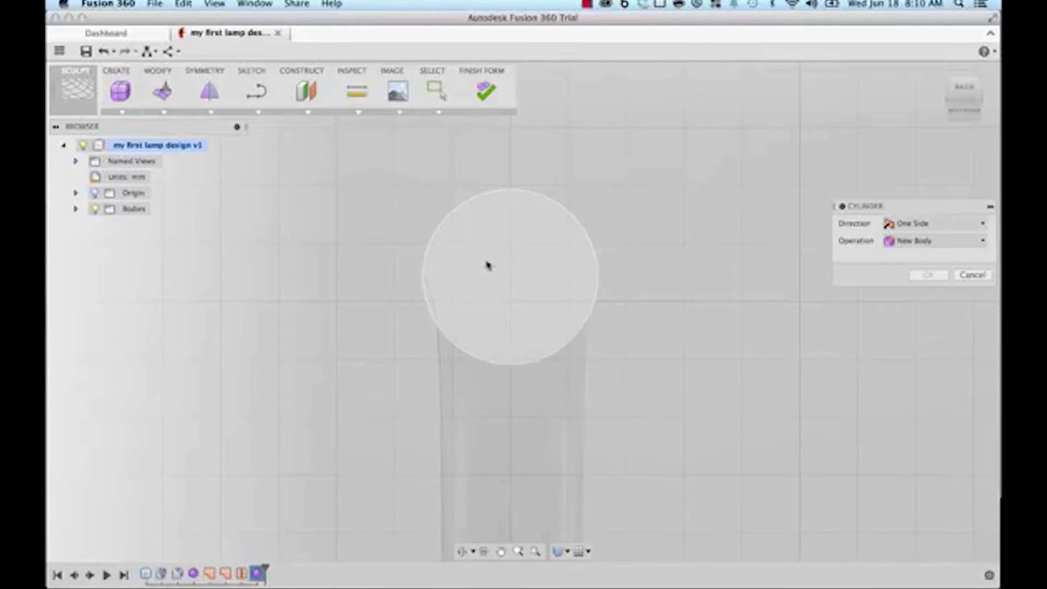
click(484, 277)
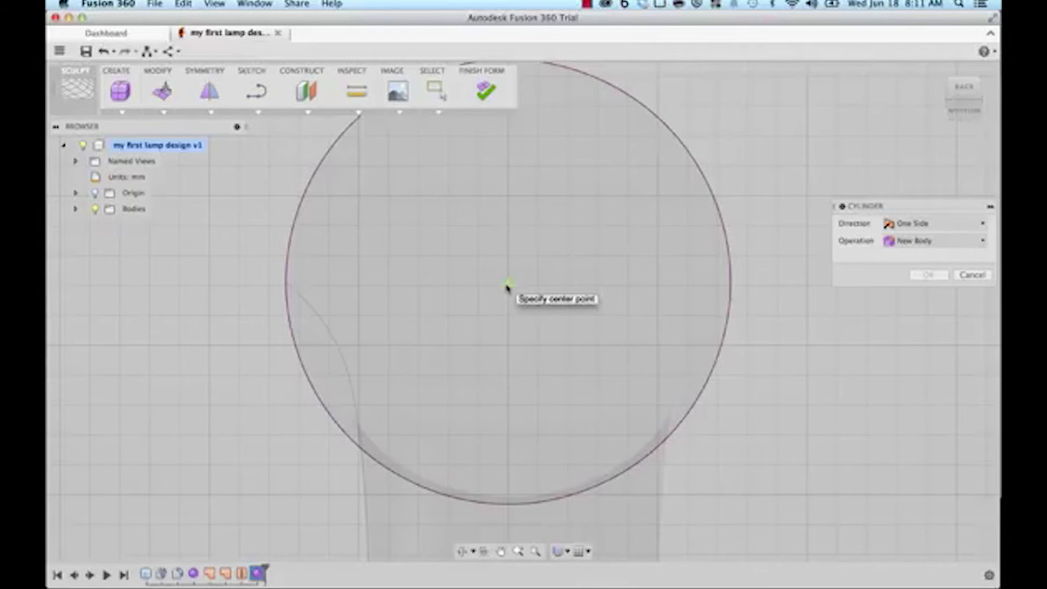
click(507, 285)
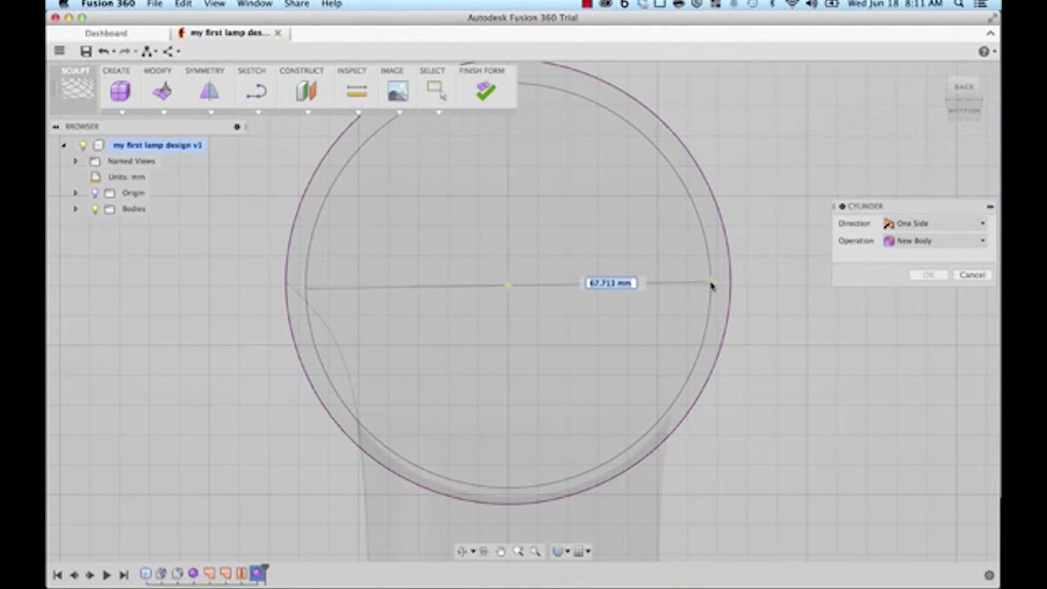
click(712, 285)
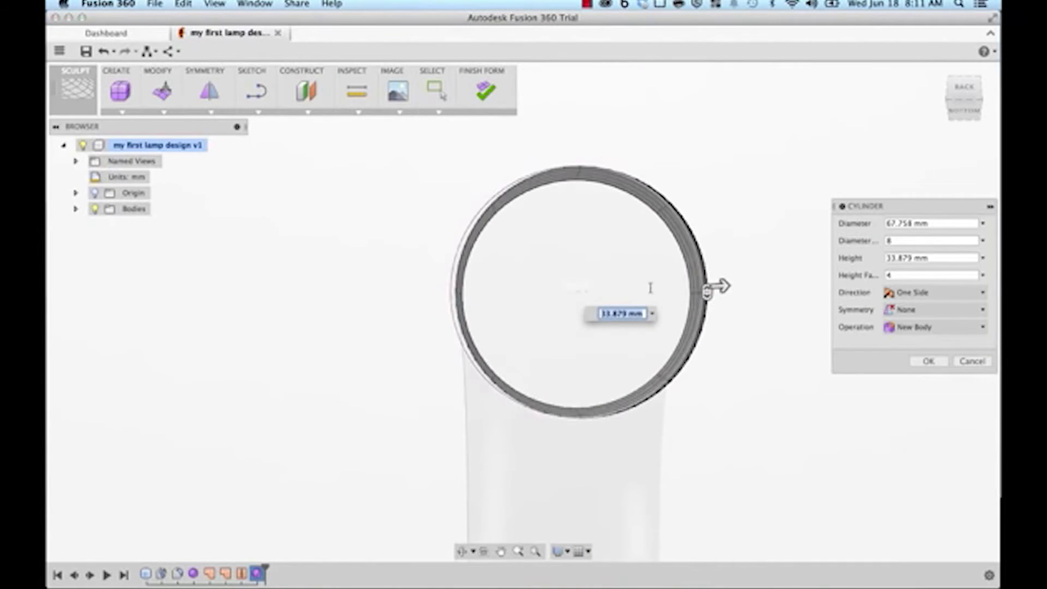
Step: Extend the cylinder 120 mm out from the neck and confirm it
shift+middle_drag(704, 193, 648, 234)
middle_drag(656, 367, 543, 345)
scroll(585, 397, down, 4)
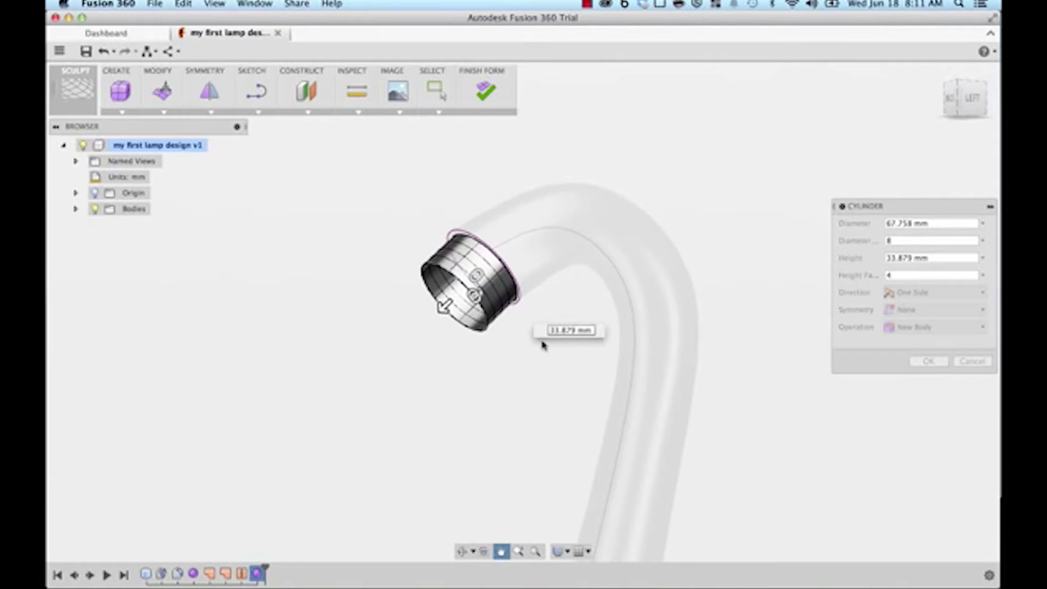
drag(431, 314, 362, 385)
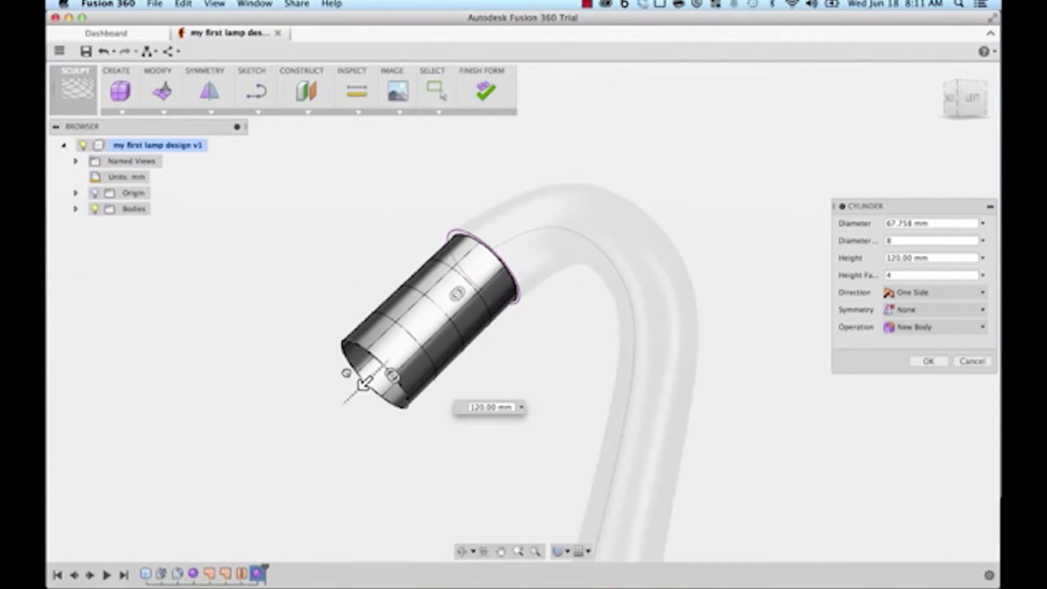
scroll(573, 350, down, 2)
middle_drag(574, 350, 591, 329)
scroll(489, 258, up, 5)
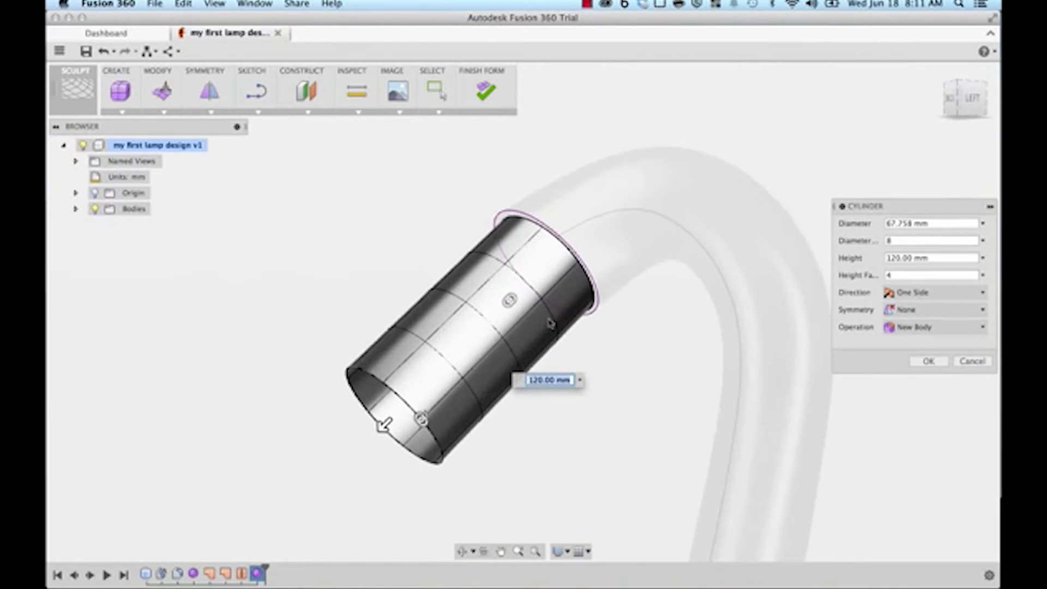
click(934, 361)
Step: Select an edge loop on the new cylinder and open Edit Form
double_click(529, 284)
right_click(529, 284)
click(574, 263)
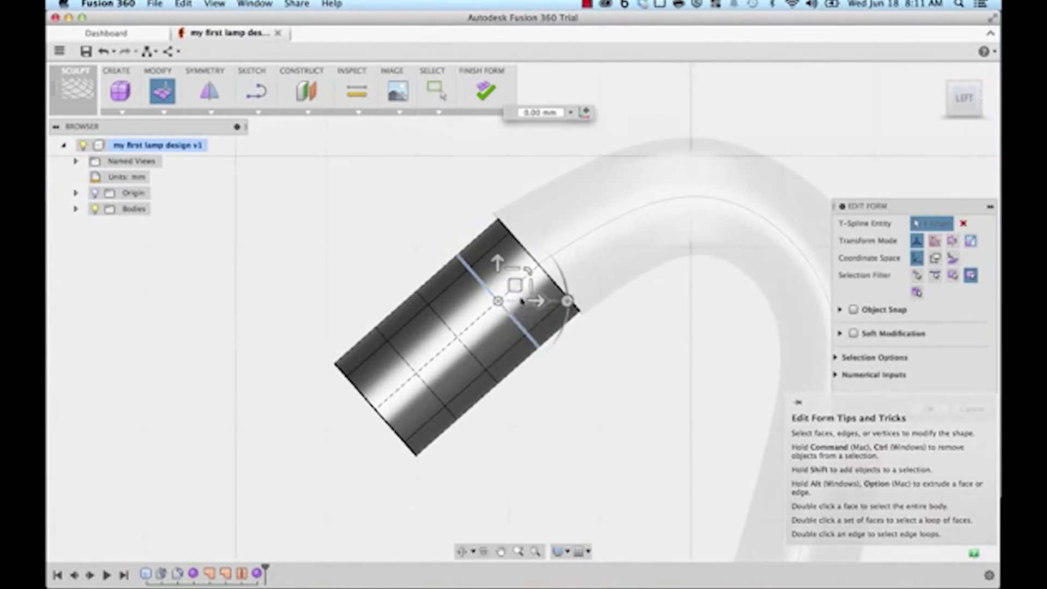
Step: Scale the cylinder's end edge loops outward into an open dome-shaped shade and close Edit Form
drag(515, 285, 461, 419)
double_click(440, 322)
double_click(399, 353)
drag(416, 373, 341, 181)
drag(357, 402, 374, 409)
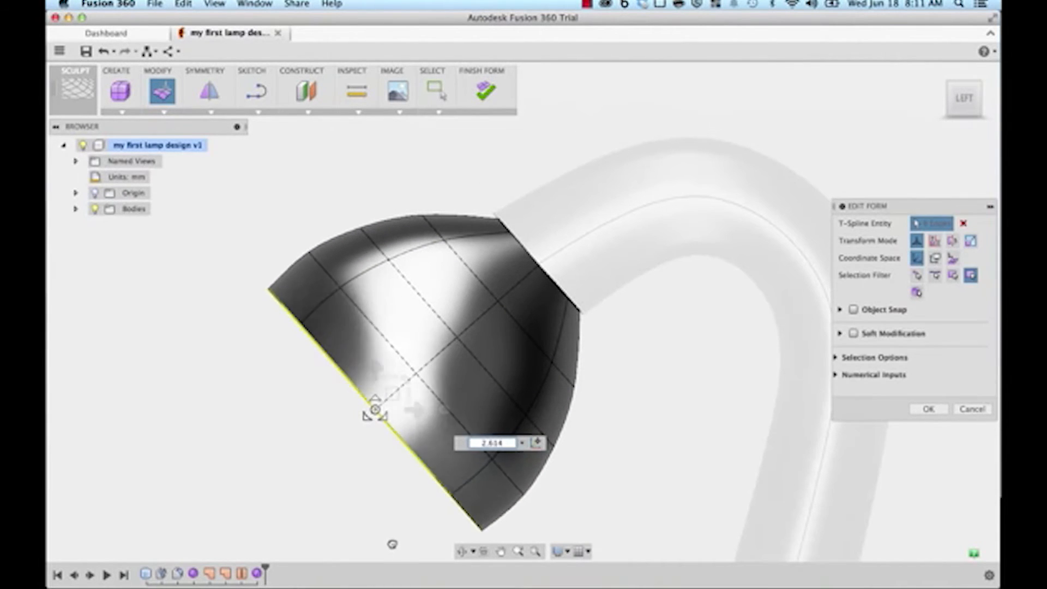
scroll(304, 456, down, 3)
click(927, 409)
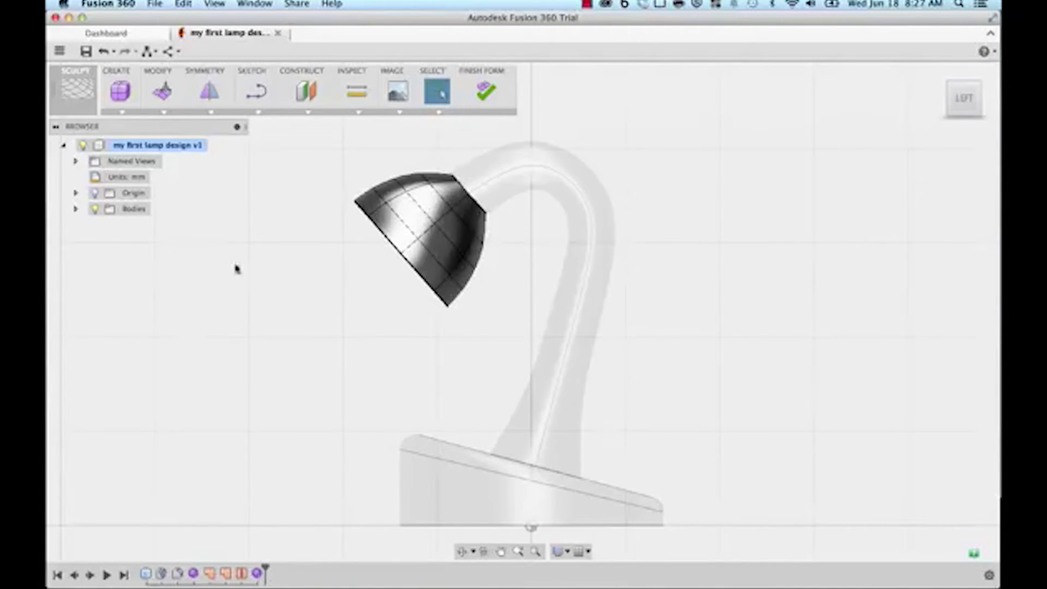
click(159, 113)
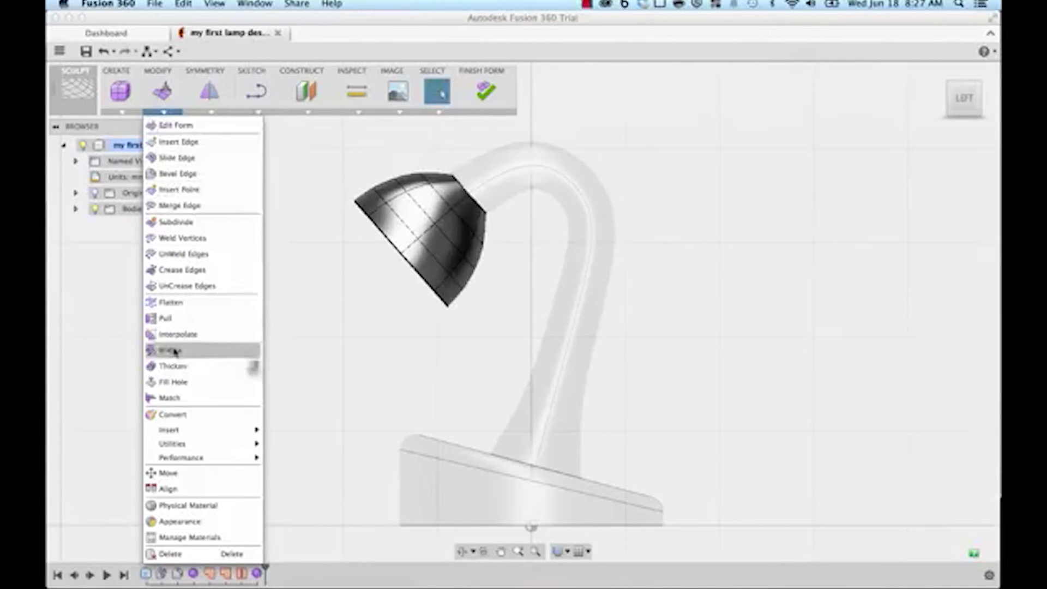
Step: Thicken the lamp shade surface with a -5 mm wall
click(168, 372)
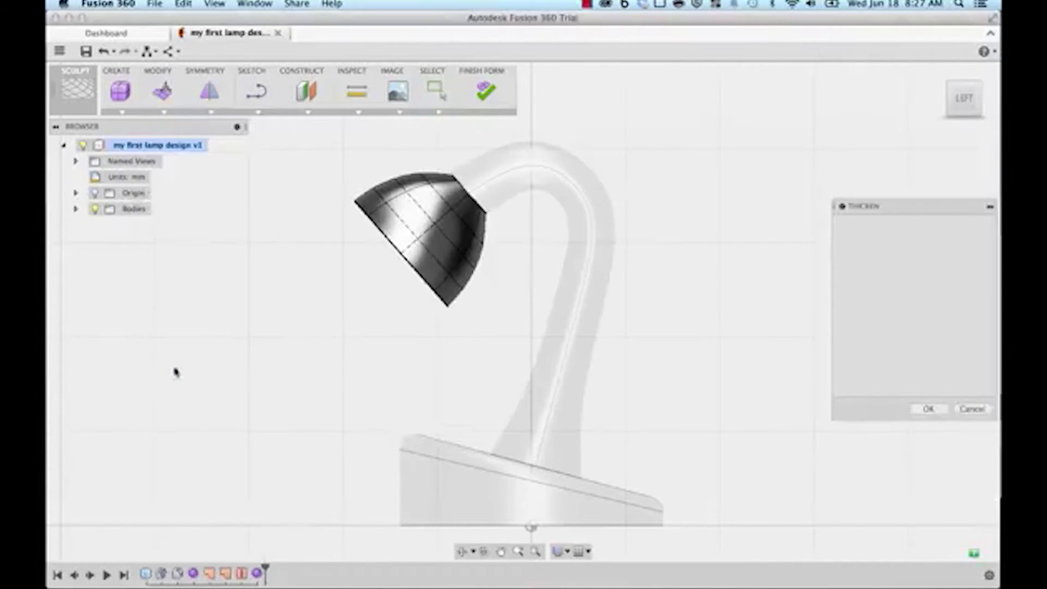
shift+middle_drag(288, 363, 349, 446)
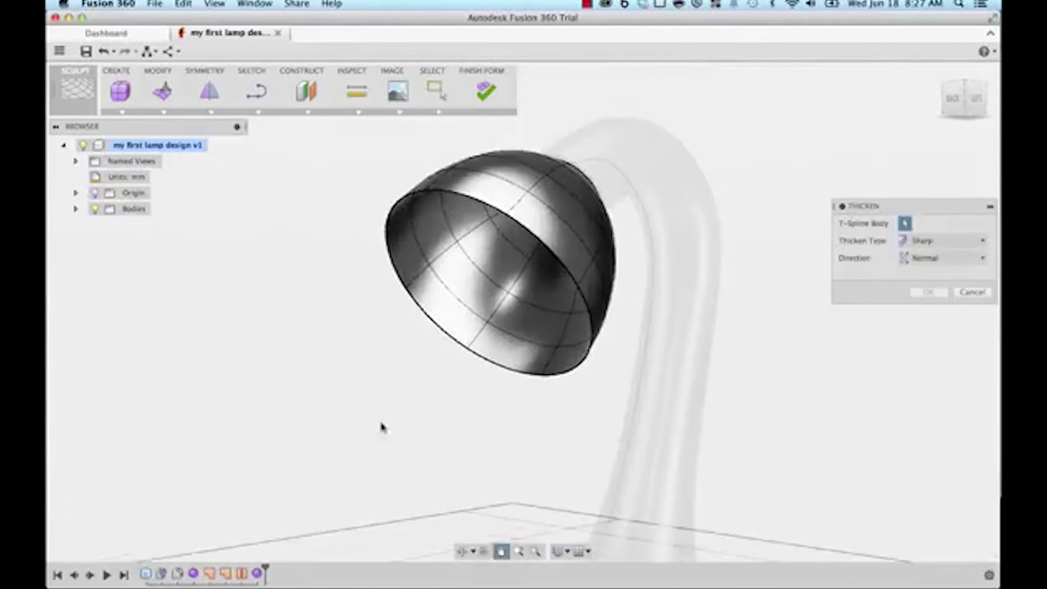
click(453, 264)
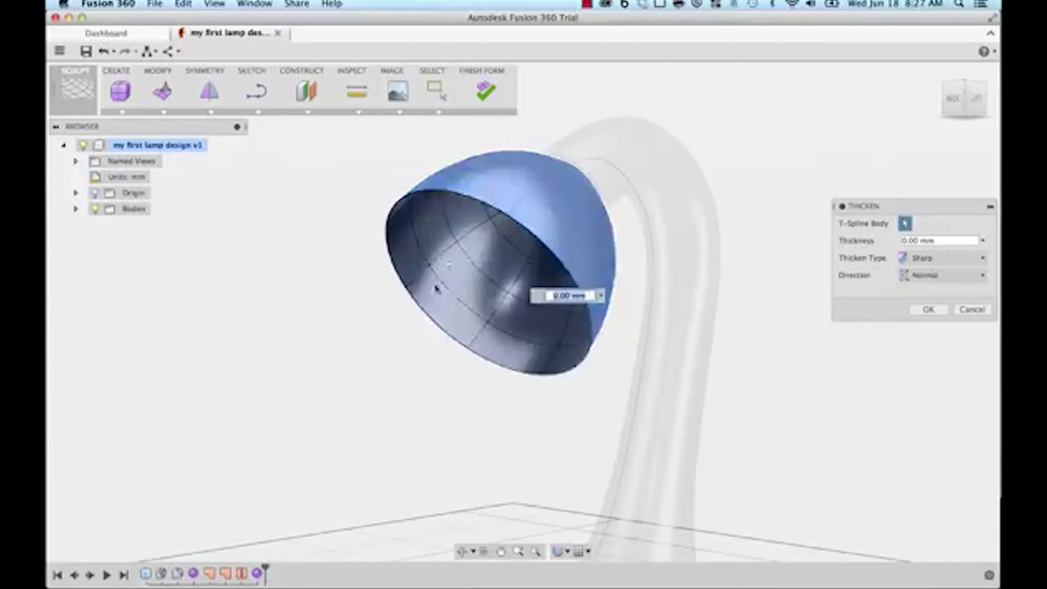
shift+middle_drag(393, 386, 420, 390)
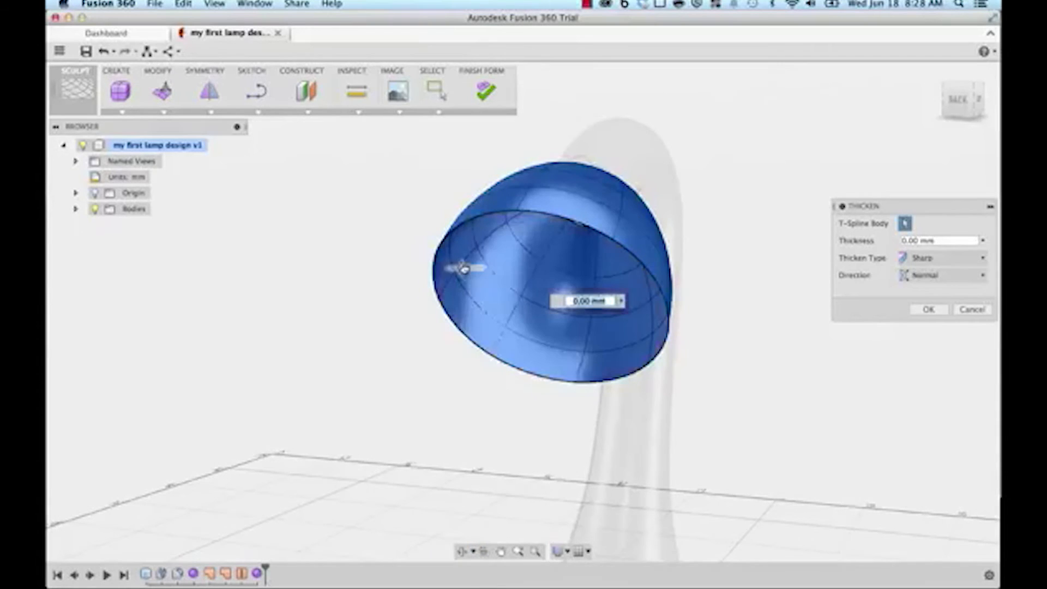
drag(461, 268, 485, 268)
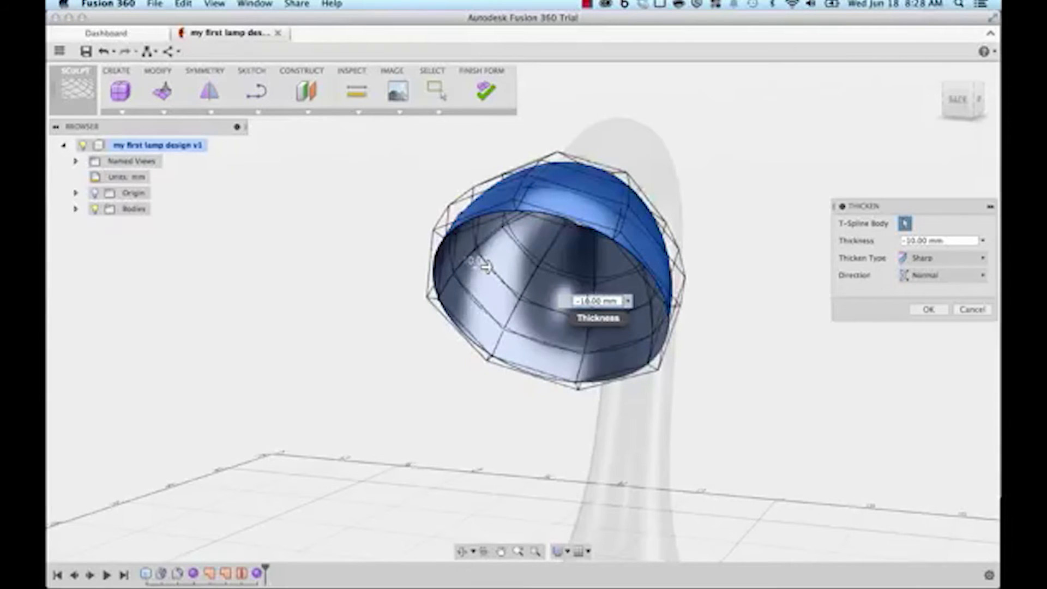
text(-5)
key(Return)
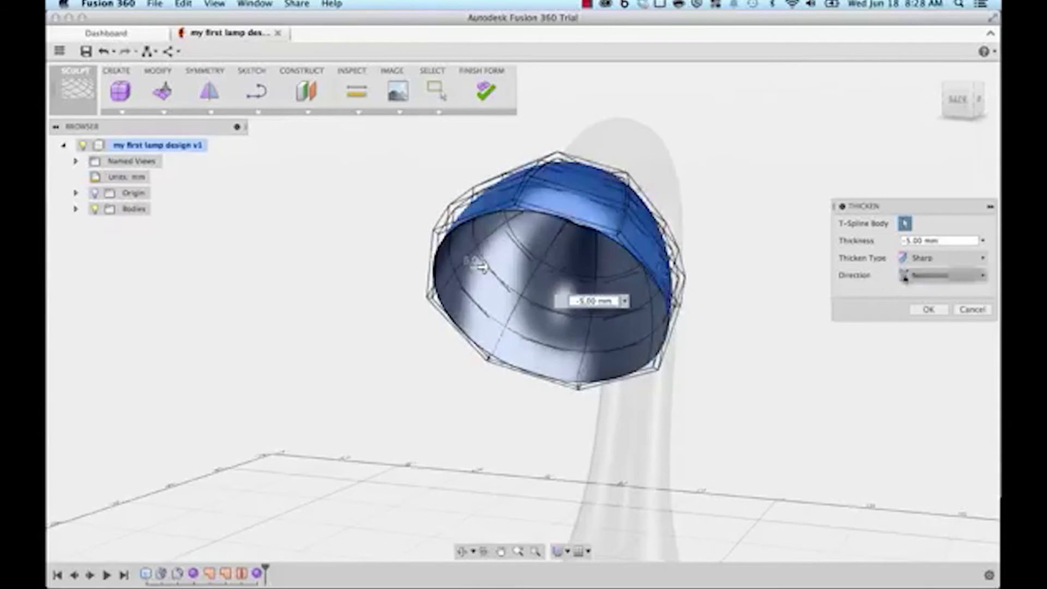
click(928, 309)
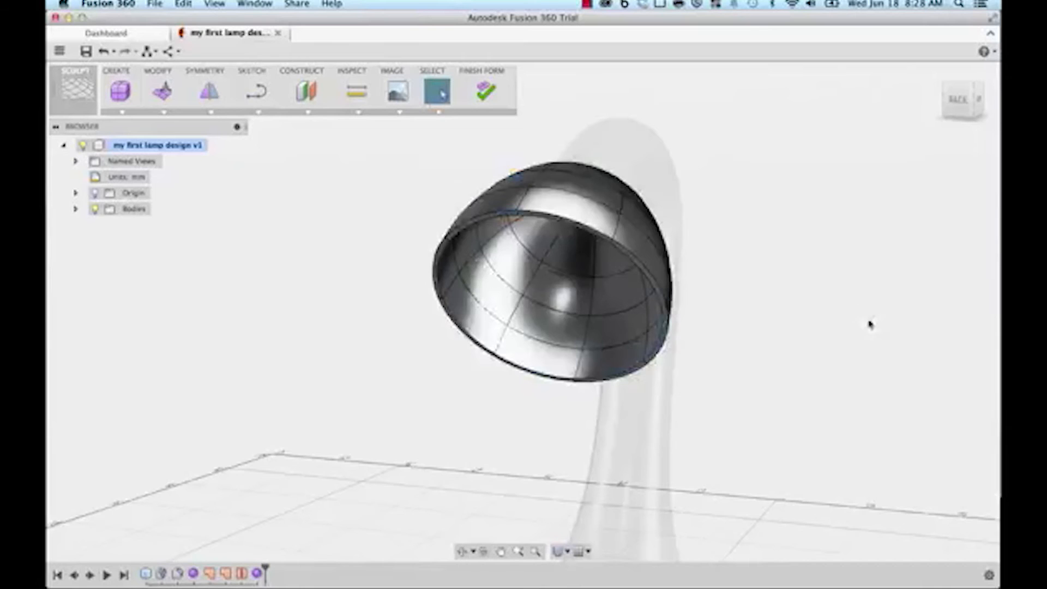
Step: Recentre the view around the thickened shade and select its surface
scroll(858, 318, down, 3)
middle_drag(865, 331, 862, 353)
scroll(777, 324, up, 5)
mouse_move(570, 308)
shift+middle_down()
mouse_move(612, 306)
mouse_move(589, 304)
shift+middle_up()
click(483, 264)
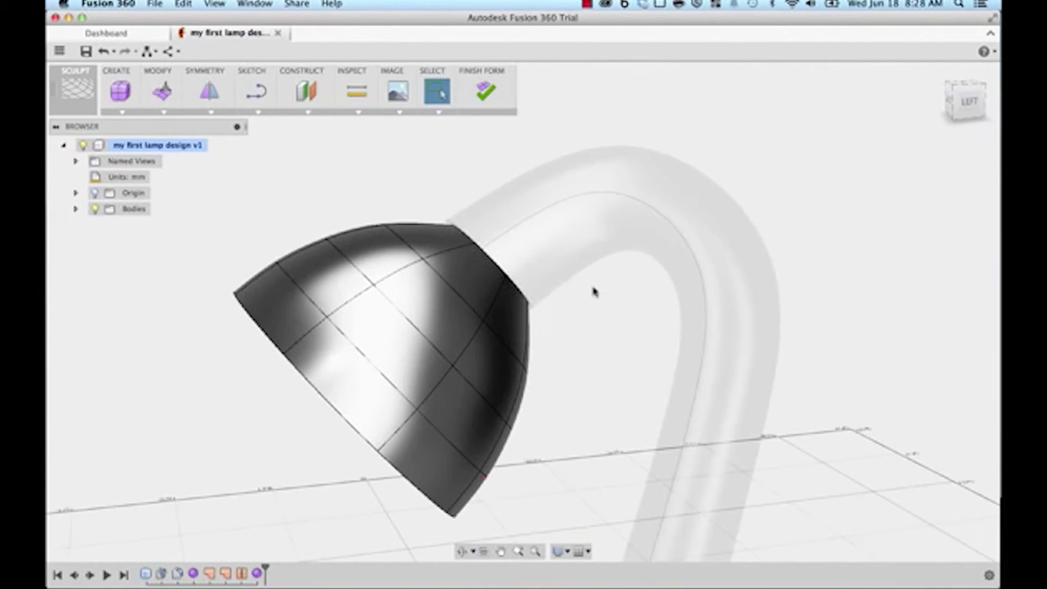
middle_drag(607, 312, 586, 346)
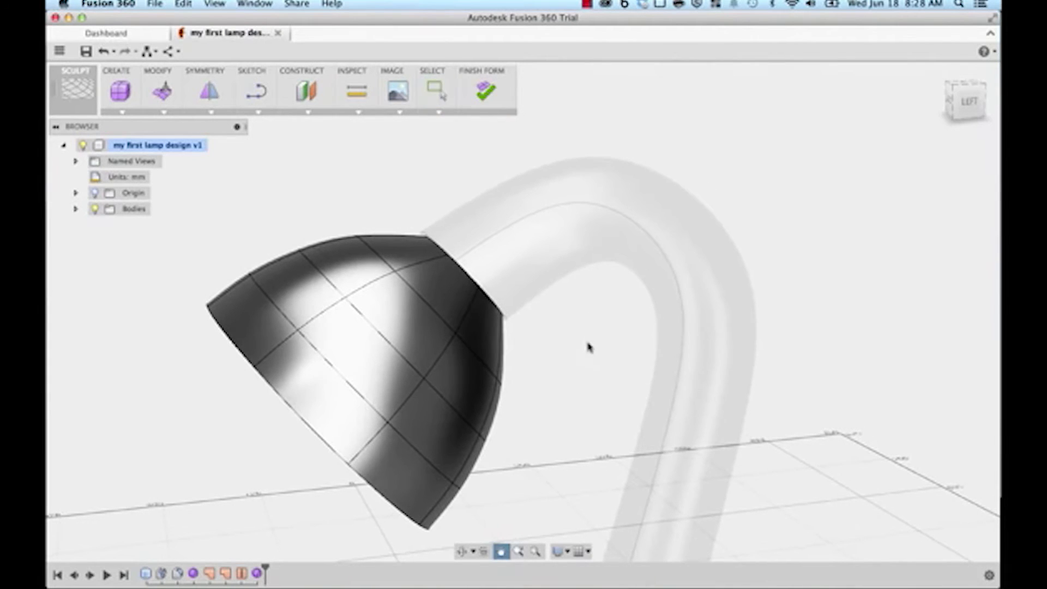
Step: Match the shade's narrow rim edge onto the end loop of the curved neck
click(158, 112)
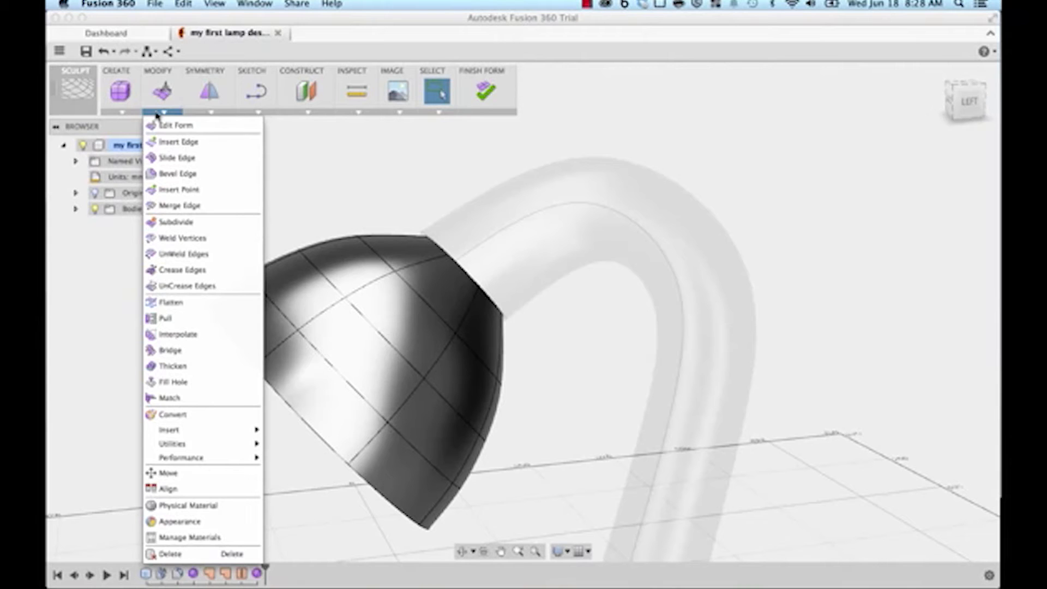
click(174, 397)
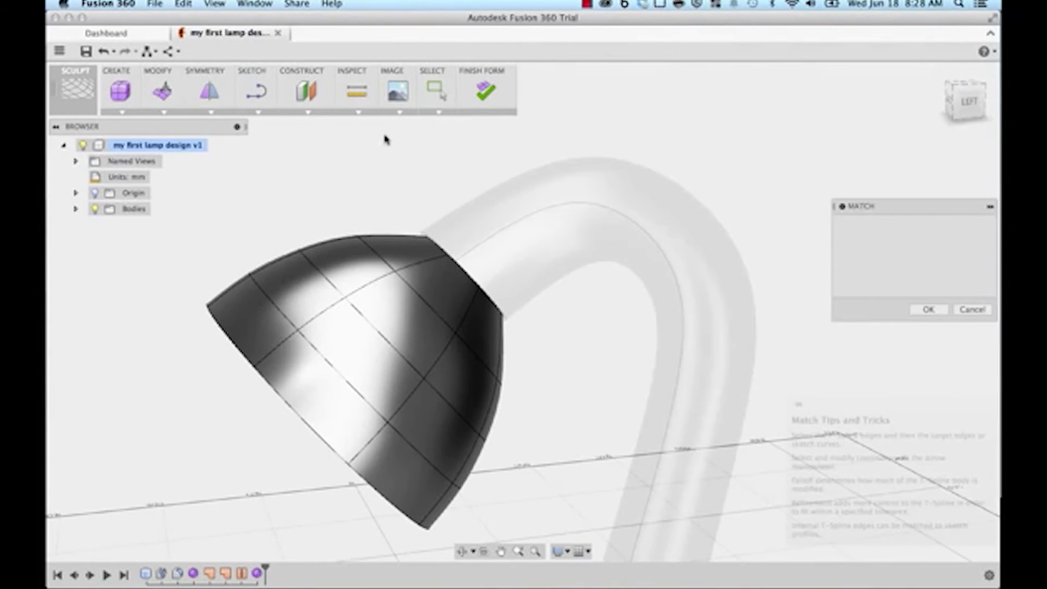
mouse_move(427, 182)
shift+middle_down()
mouse_move(392, 190)
mouse_move(446, 173)
shift+middle_up()
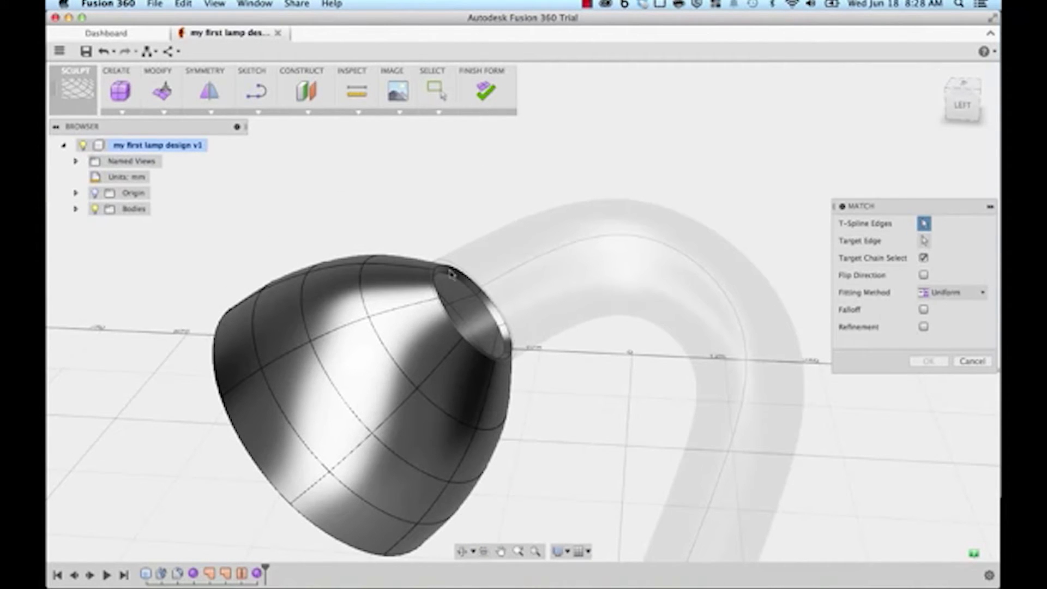
scroll(440, 268, up, 5)
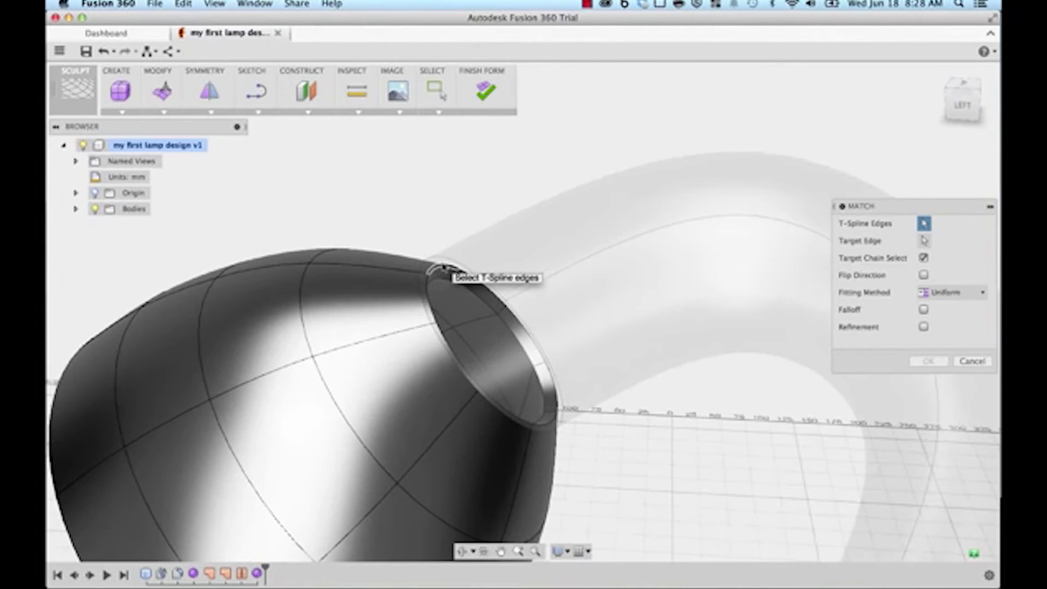
click(443, 269)
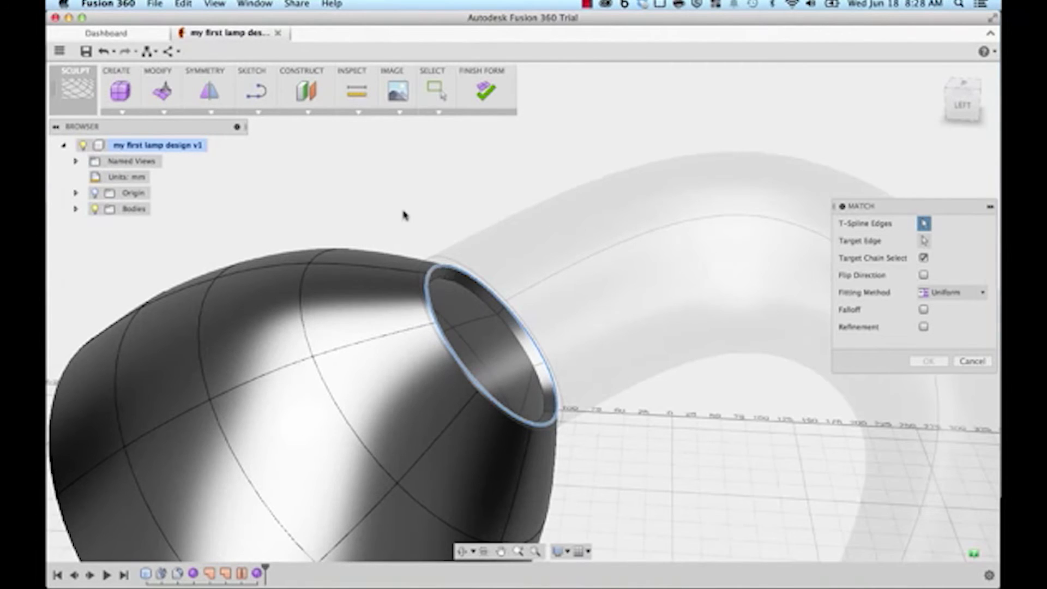
click(924, 241)
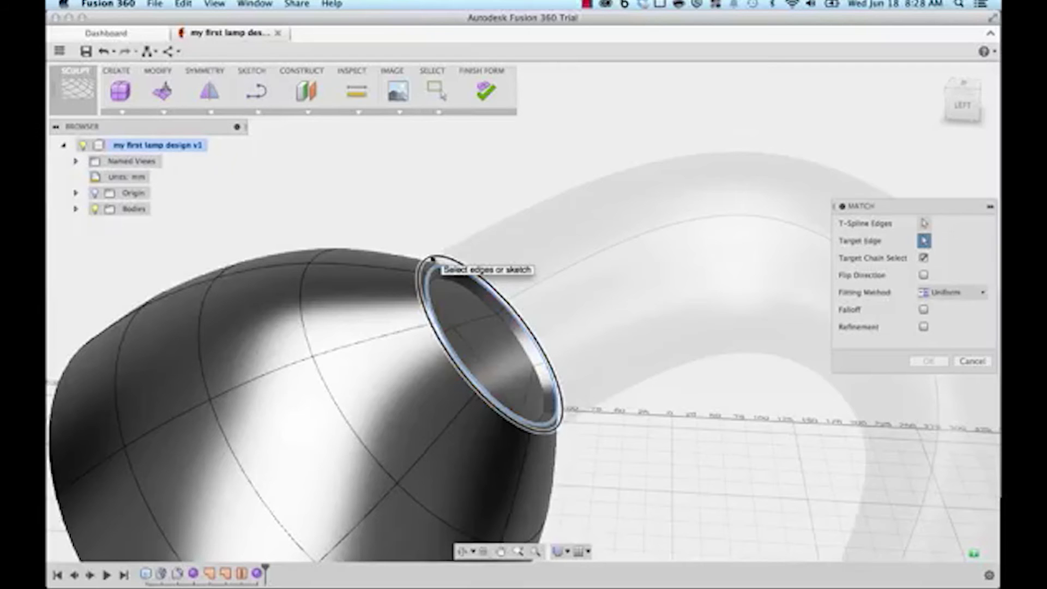
click(432, 259)
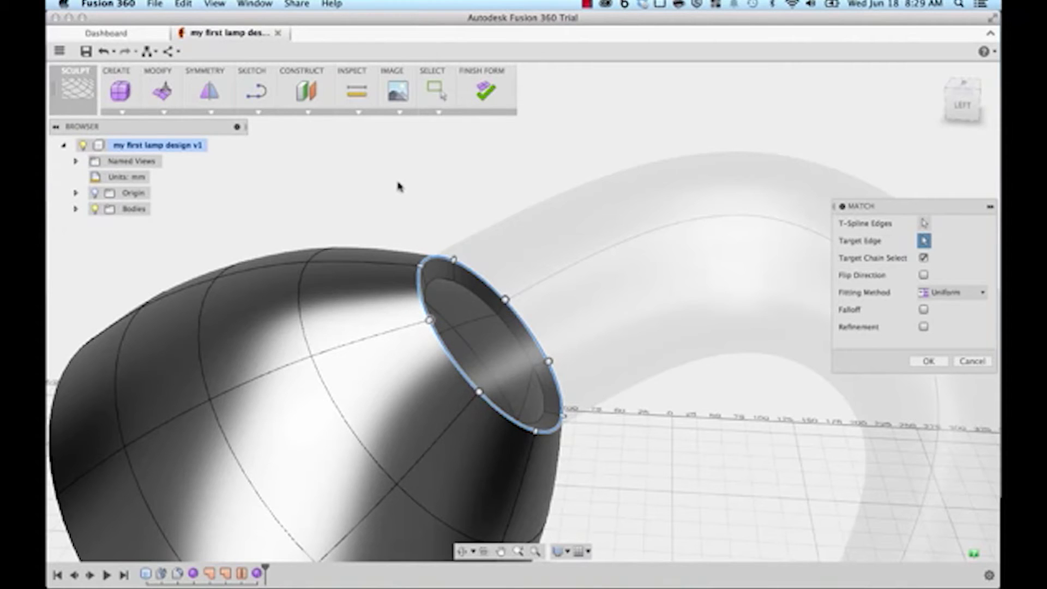
click(927, 361)
scroll(720, 444, down, 5)
middle_drag(720, 444, 665, 299)
shift+middle_drag(428, 377, 376, 352)
middle_drag(383, 247, 347, 246)
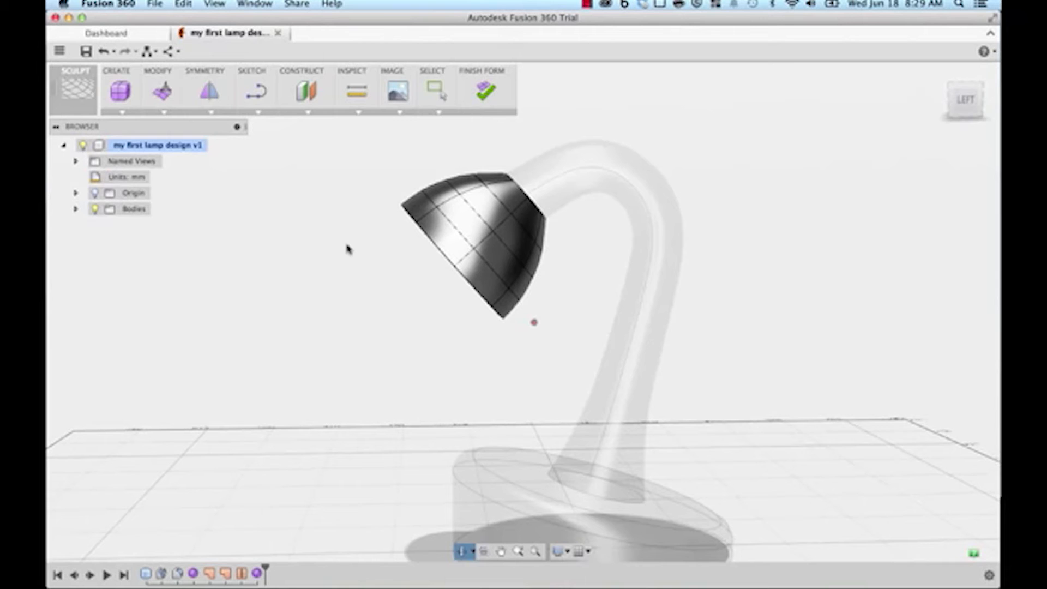
Step: Finish Form to make the sculpt into solid bodies, then select the neck and view from the Right
click(486, 92)
shift+middle_drag(275, 327, 321, 324)
shift+middle_drag(322, 325, 291, 325)
middle_drag(291, 325, 398, 372)
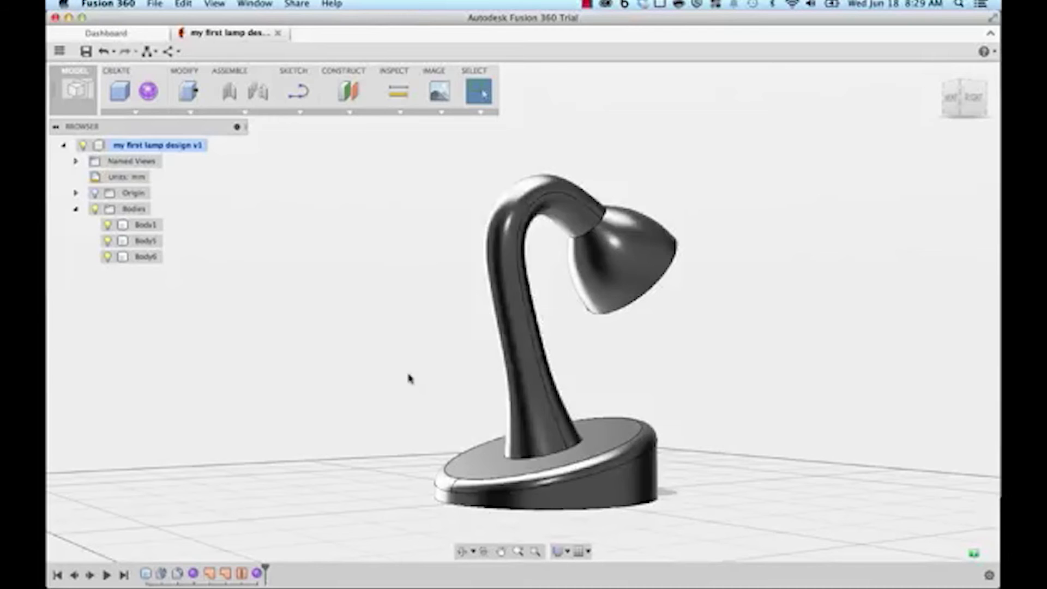
click(540, 418)
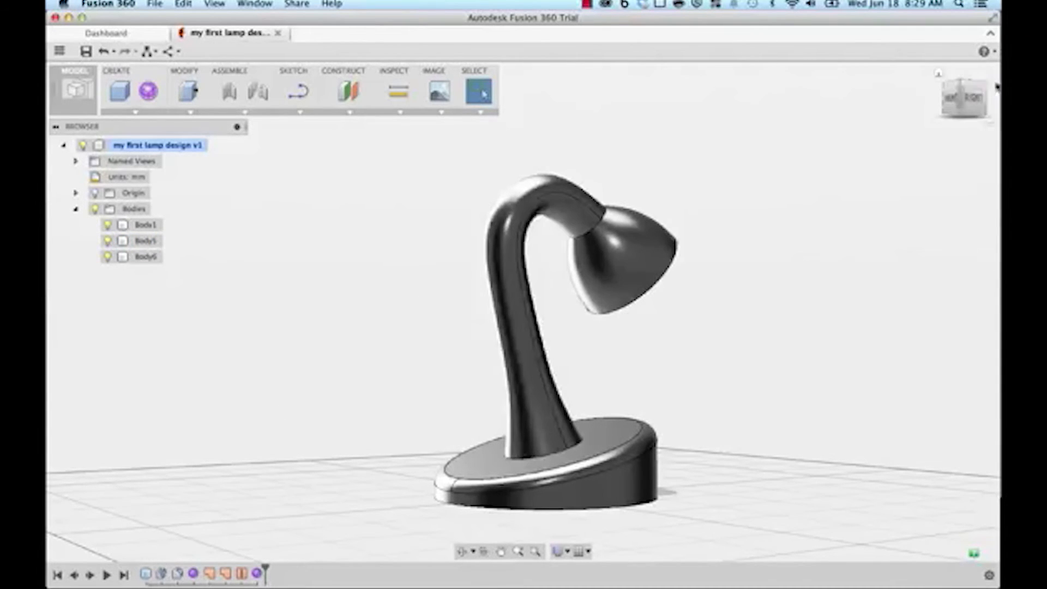
click(976, 99)
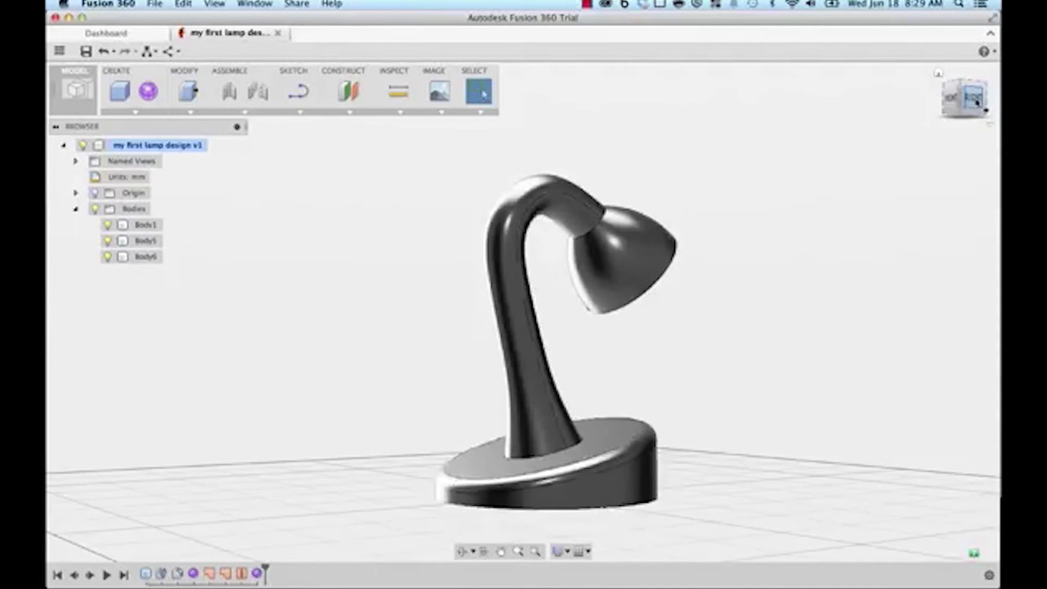
Step: Start a spline sketch on the side plane beside the lamp
click(294, 113)
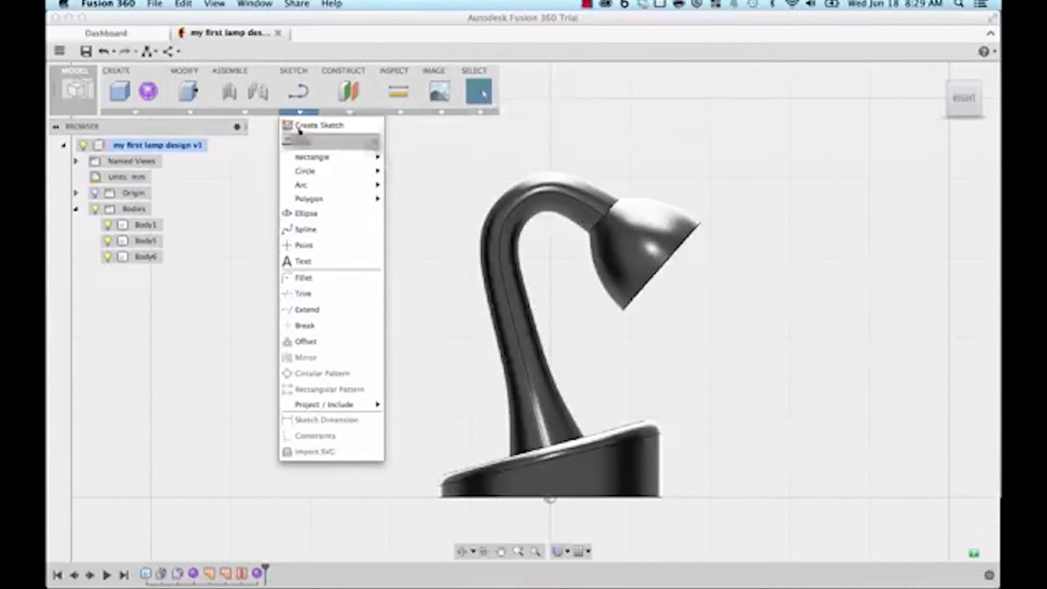
click(305, 230)
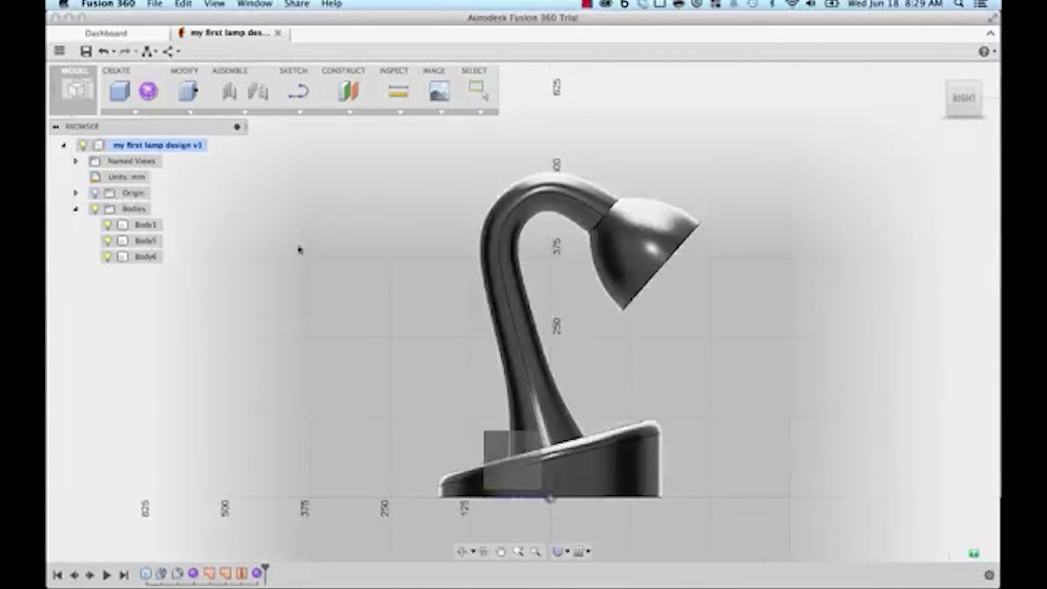
click(341, 358)
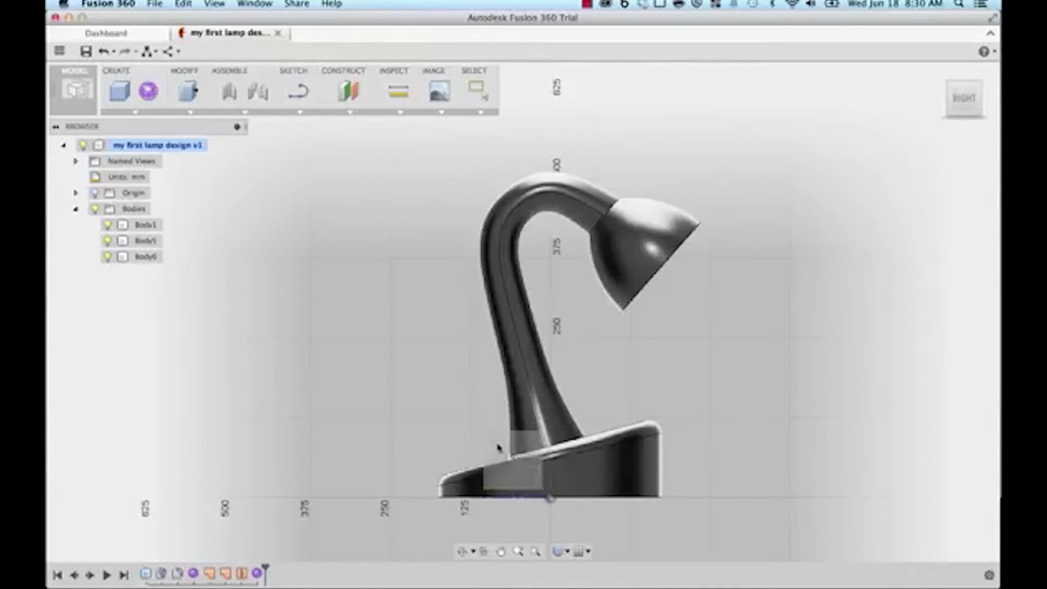
click(497, 446)
middle_drag(489, 448, 529, 438)
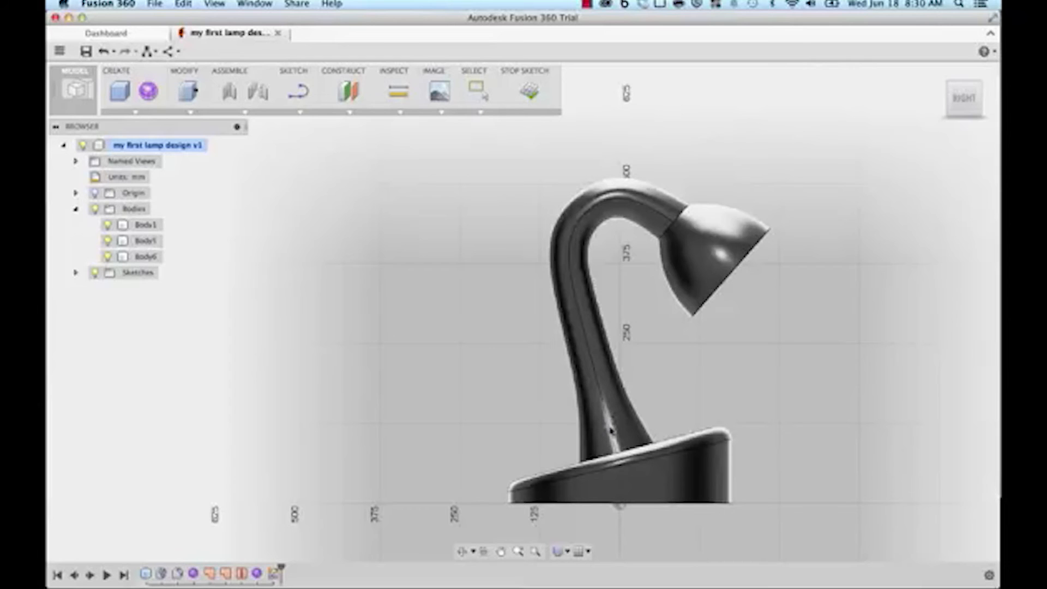
Step: Draw a wavy cord spline from the lamp stem out to the lower left
key(l)
click(597, 425)
click(509, 409)
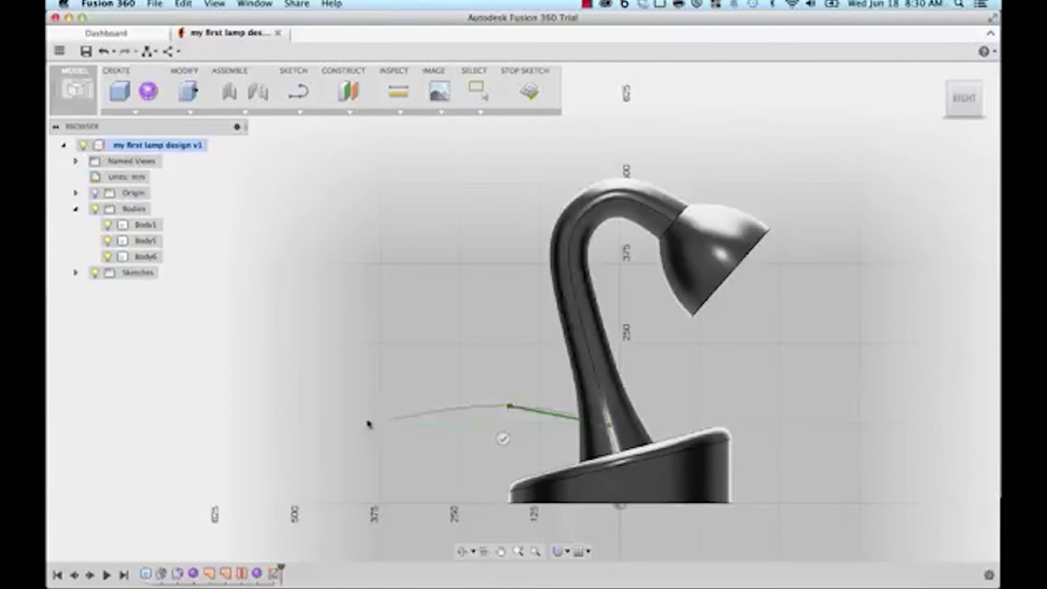
middle_drag(351, 435, 479, 421)
middle_drag(412, 427, 546, 431)
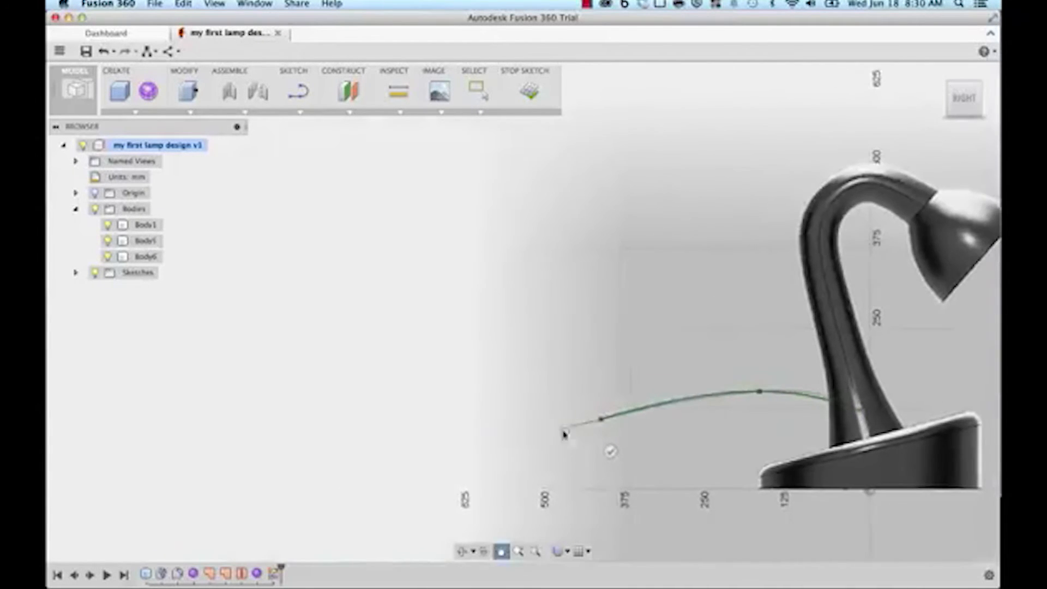
click(469, 418)
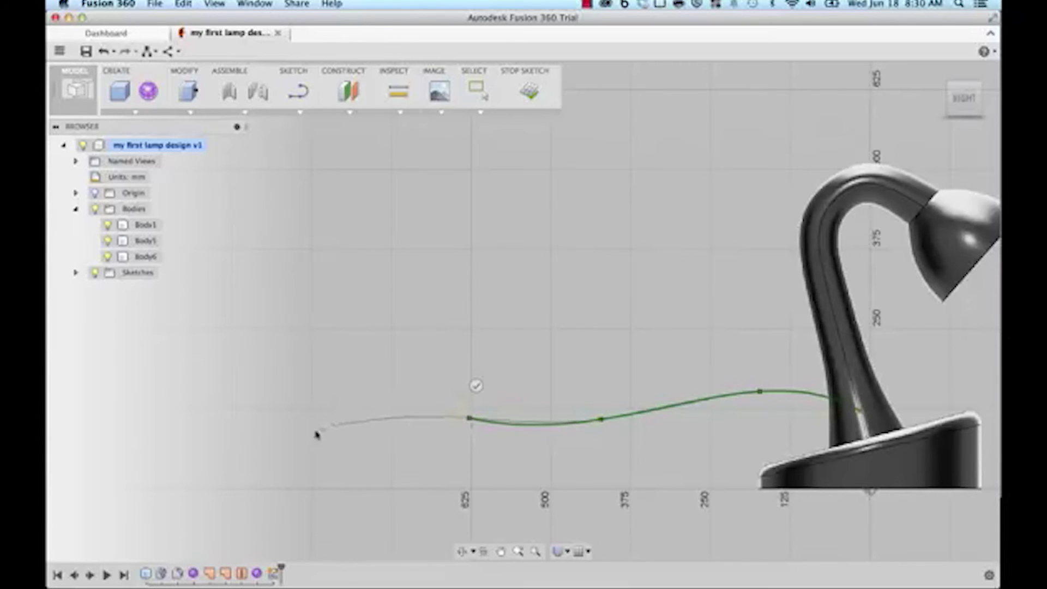
click(277, 475)
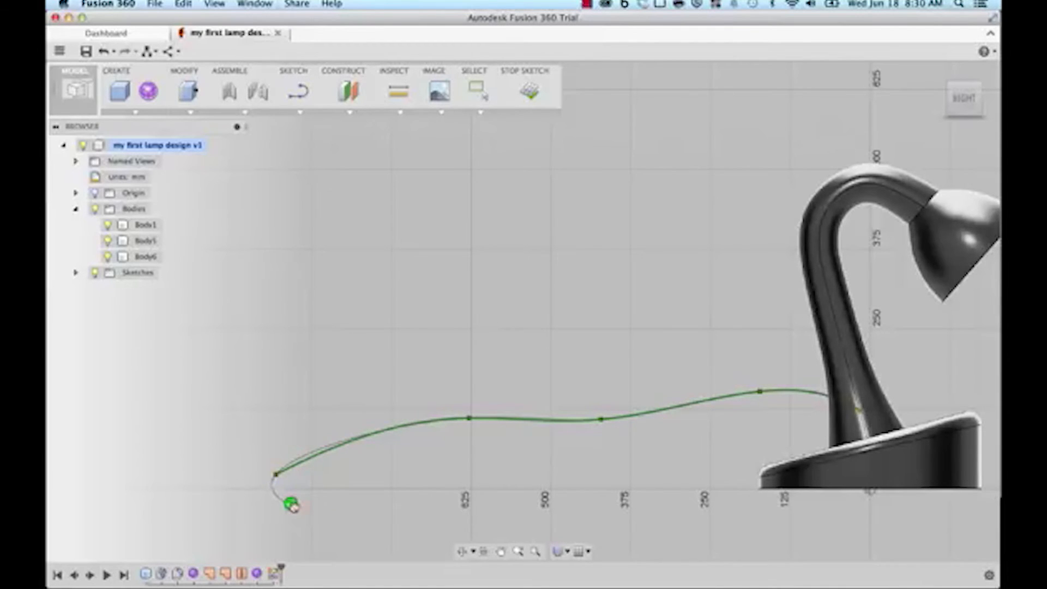
click(292, 504)
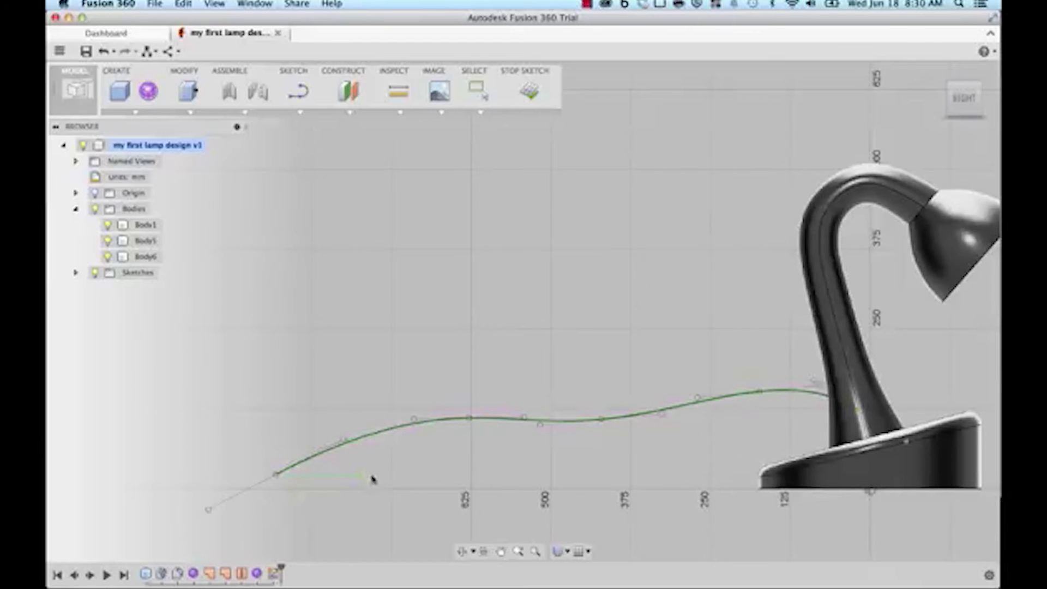
middle_drag(448, 450, 355, 444)
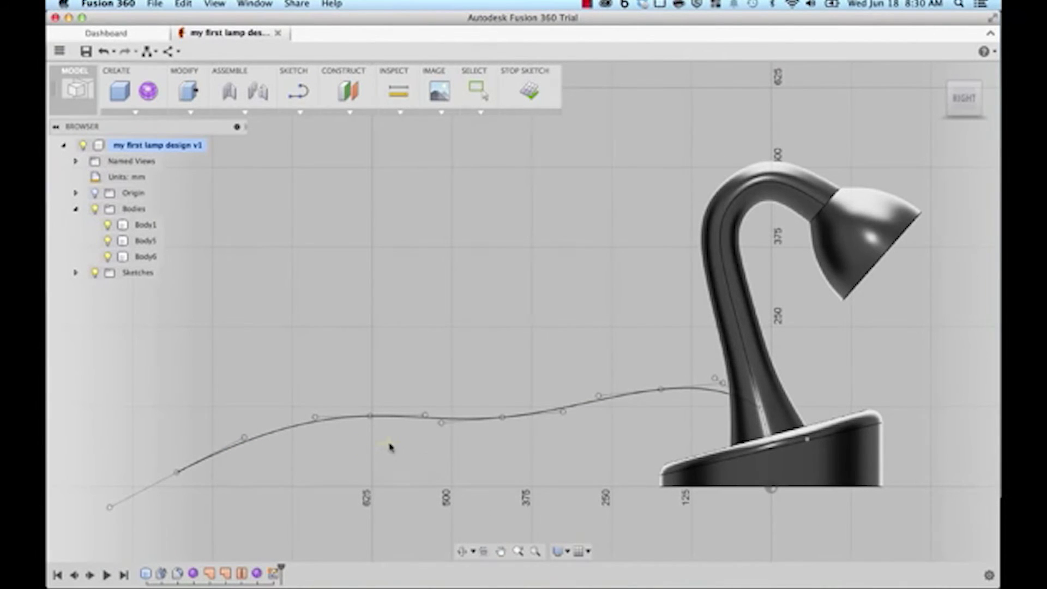
shift+middle_drag(392, 327, 456, 297)
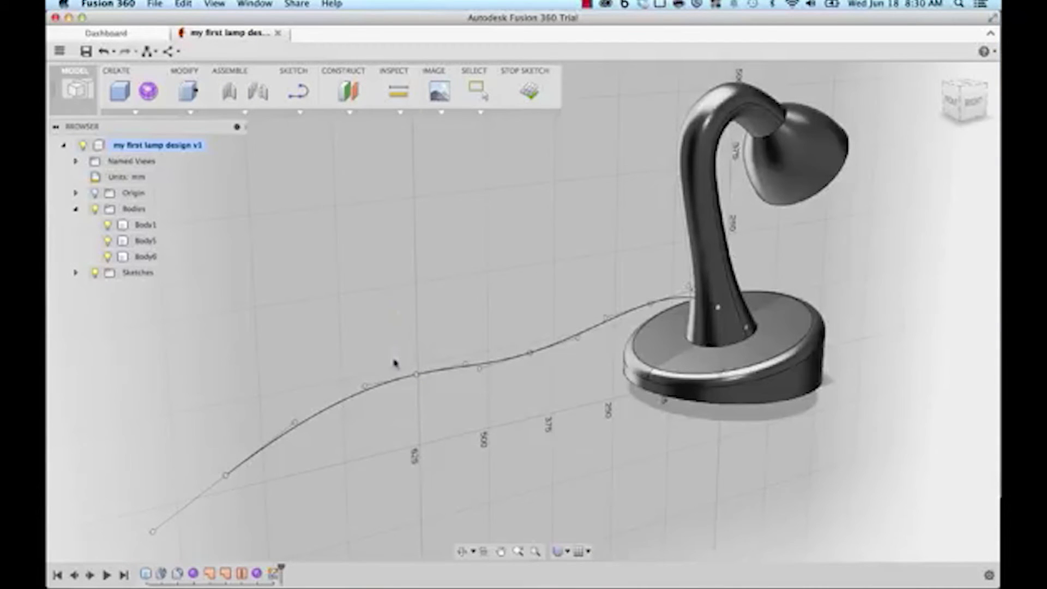
Step: Place a construction plane along the cord spline at its free end, distance 1.00
click(343, 113)
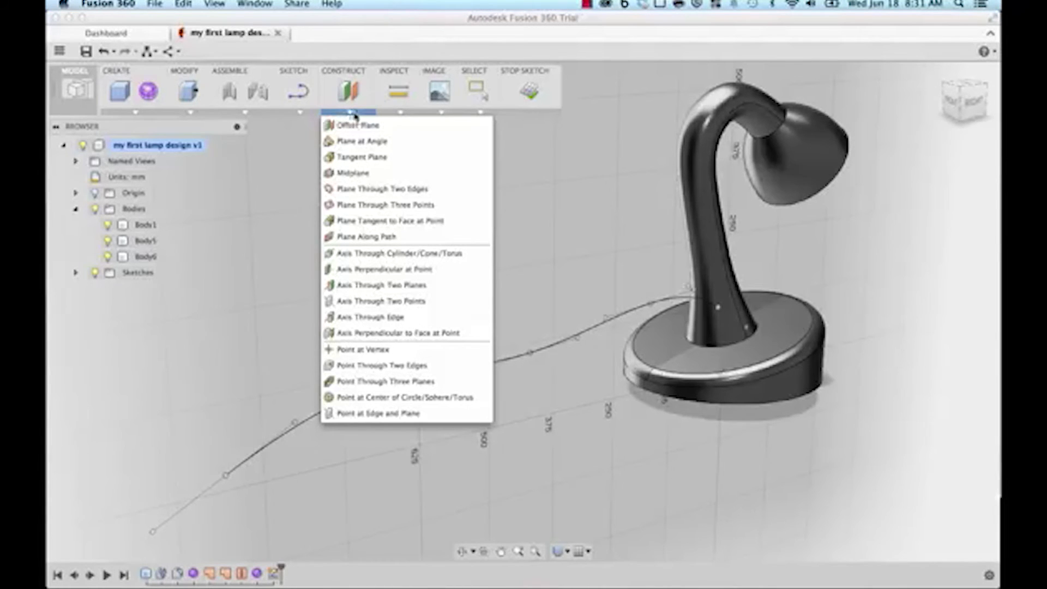
click(369, 239)
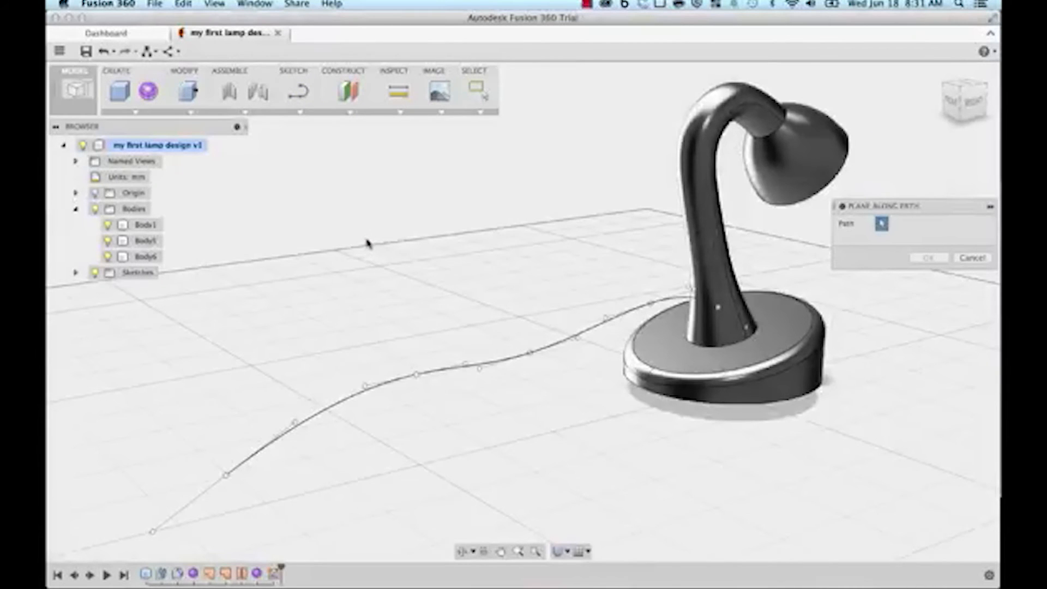
click(453, 371)
middle_drag(608, 400, 649, 376)
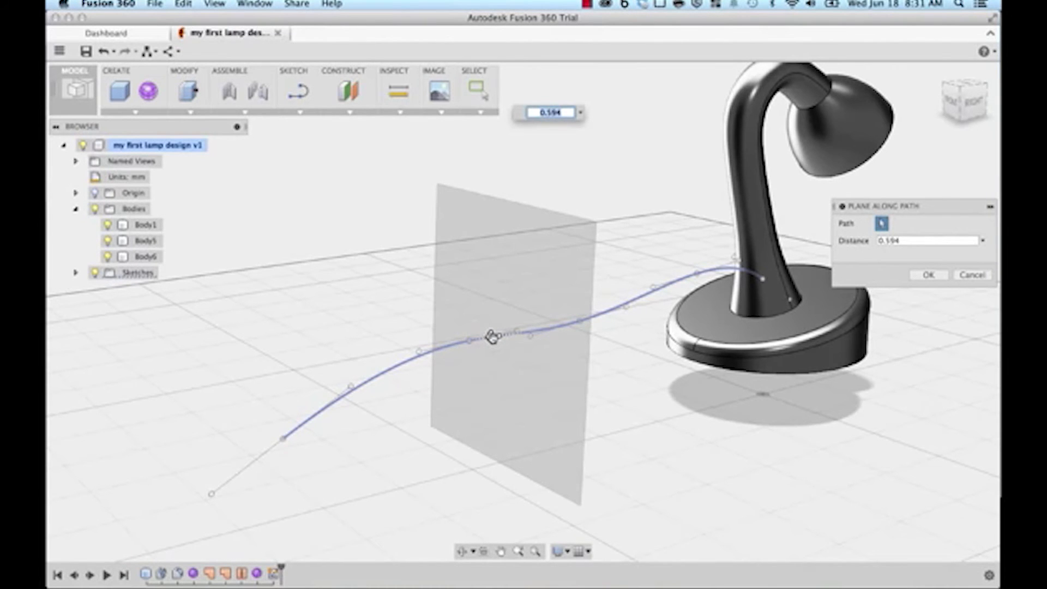
drag(492, 337, 217, 468)
middle_drag(458, 391, 476, 339)
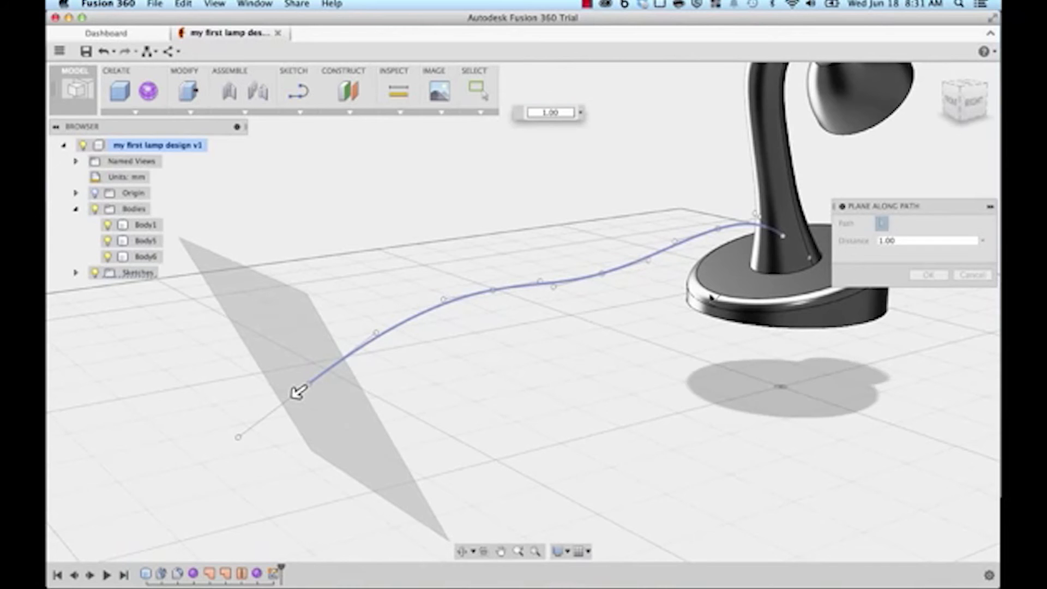
click(929, 275)
middle_drag(501, 376, 659, 367)
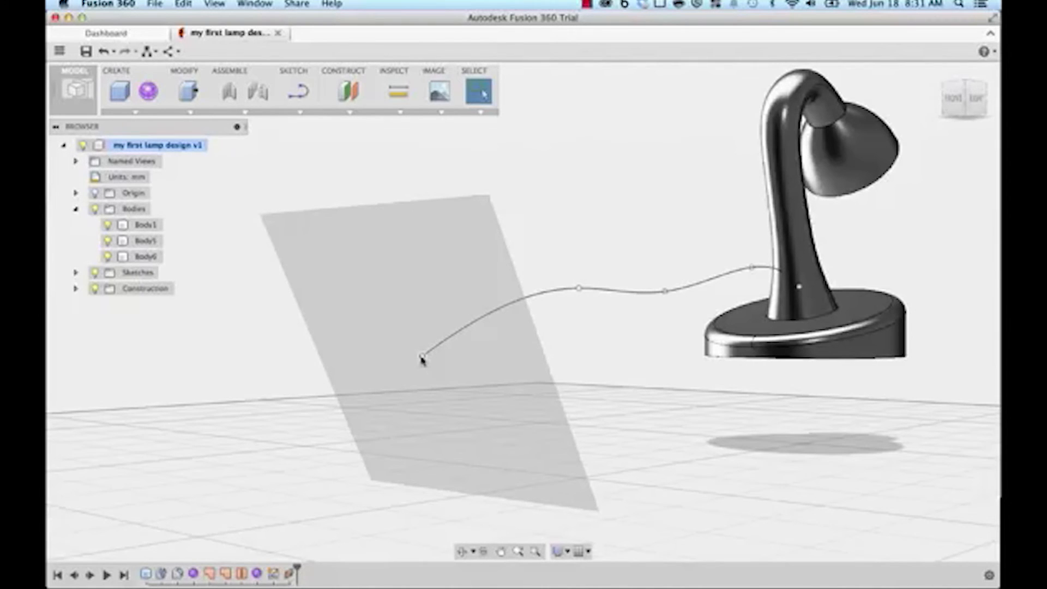
Step: Include 3D geometry and start a new sketch on the construction plane at the cord's end
click(300, 112)
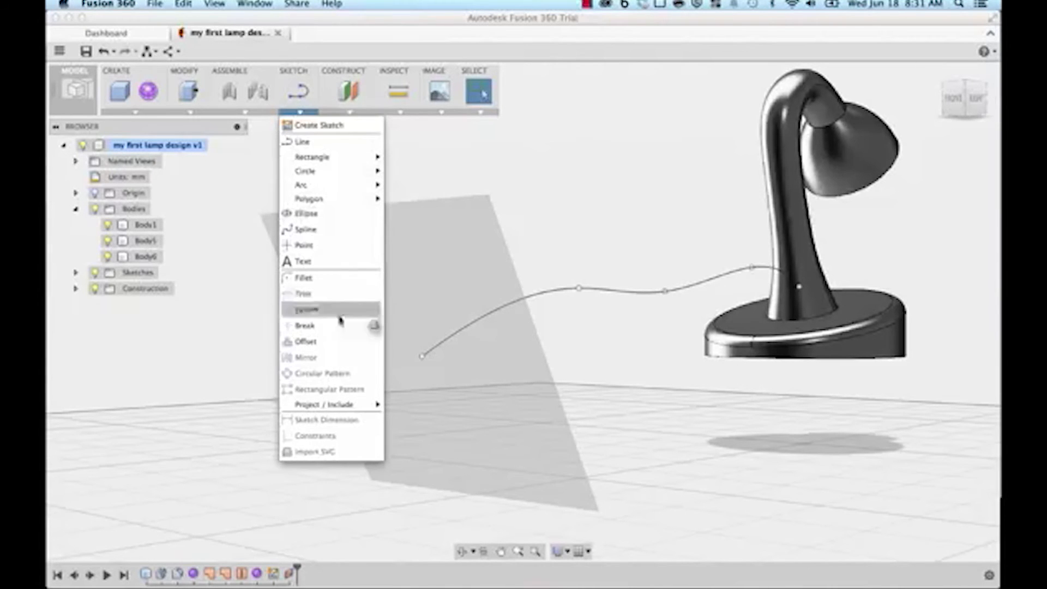
mouse_move(340, 408)
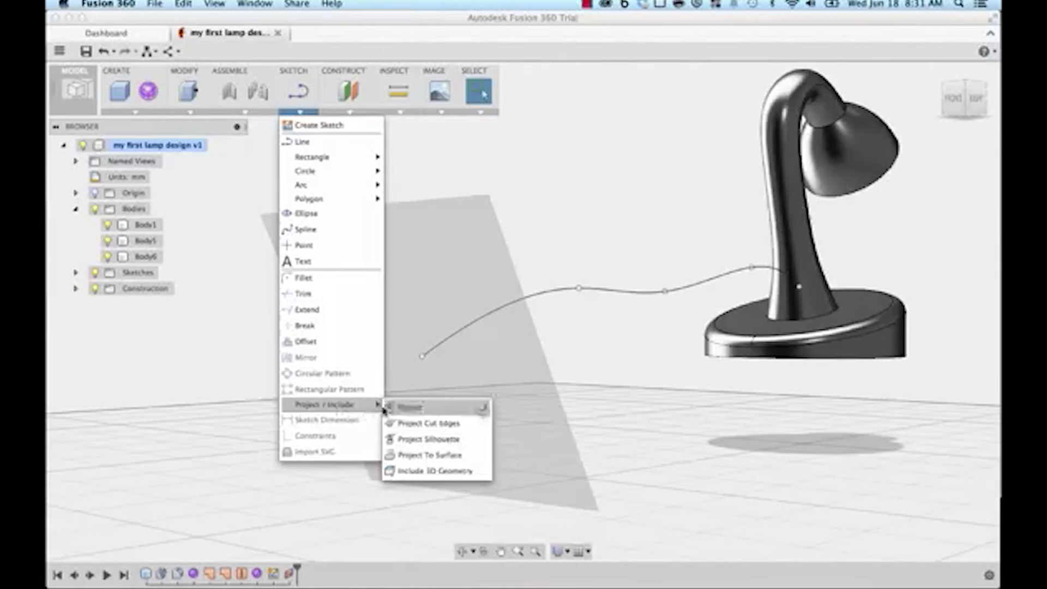
click(428, 471)
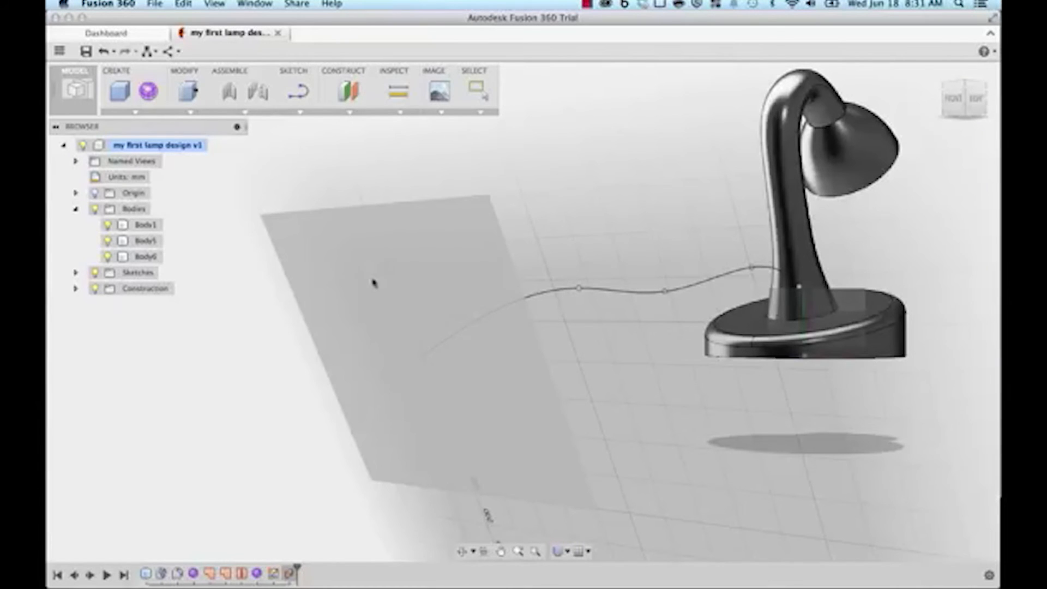
click(363, 289)
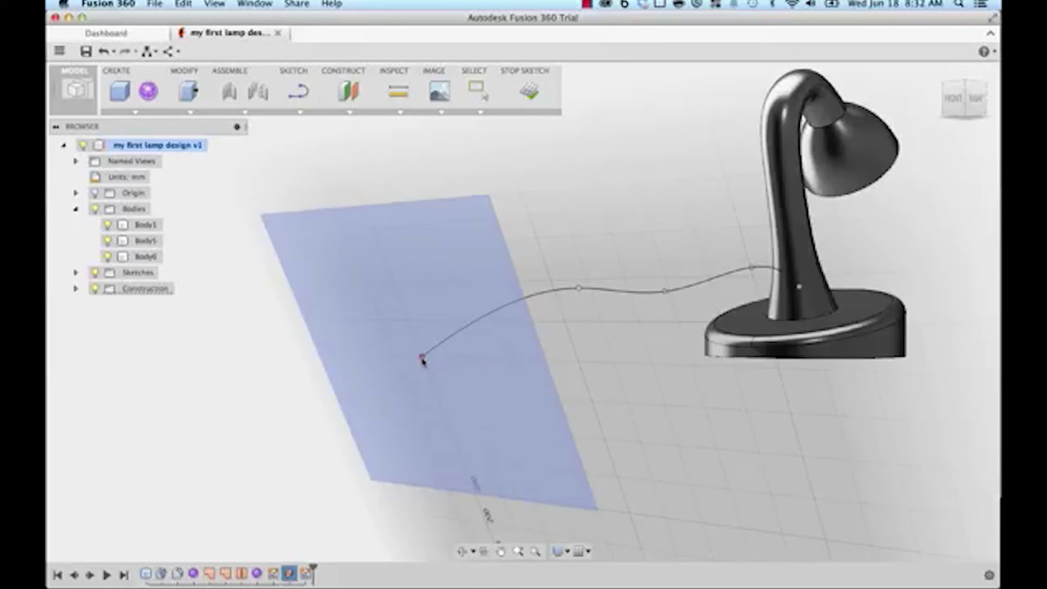
click(298, 113)
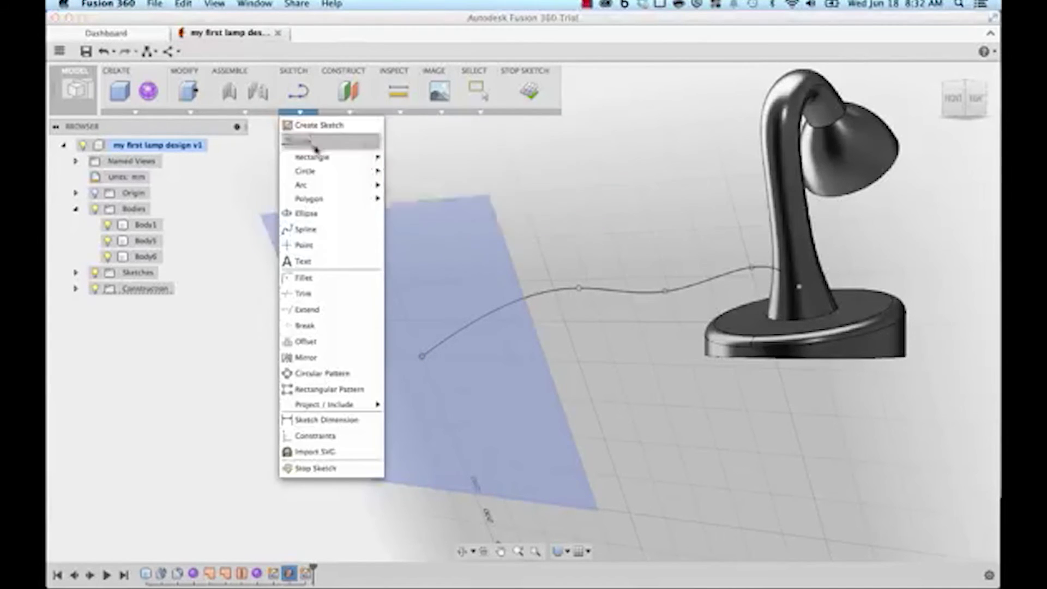
mouse_move(322, 172)
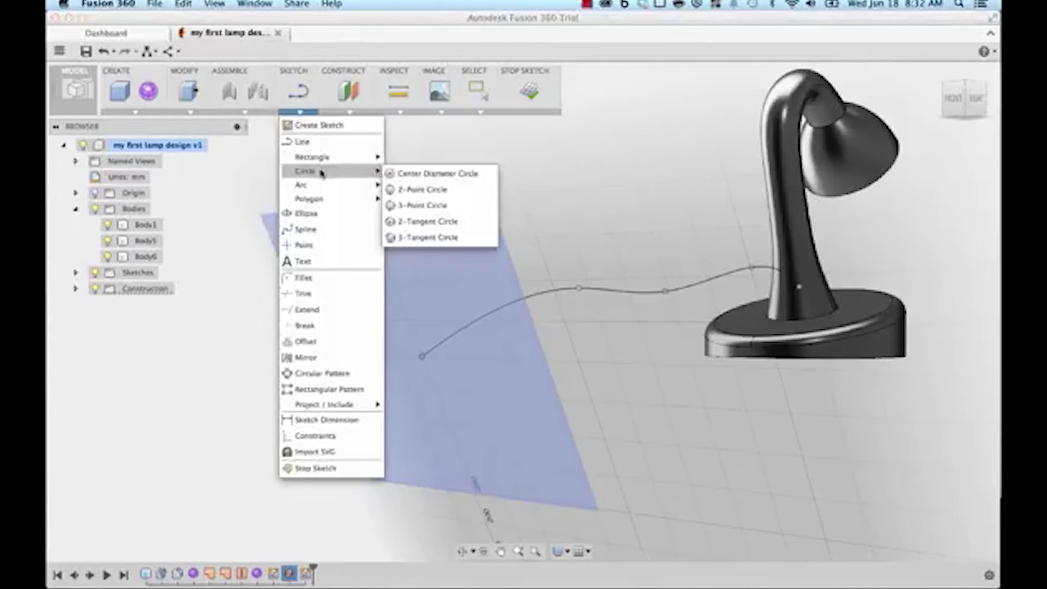
Step: Draw a 30 mm diameter circle centred on the spline's free end and finish the sketch
click(430, 175)
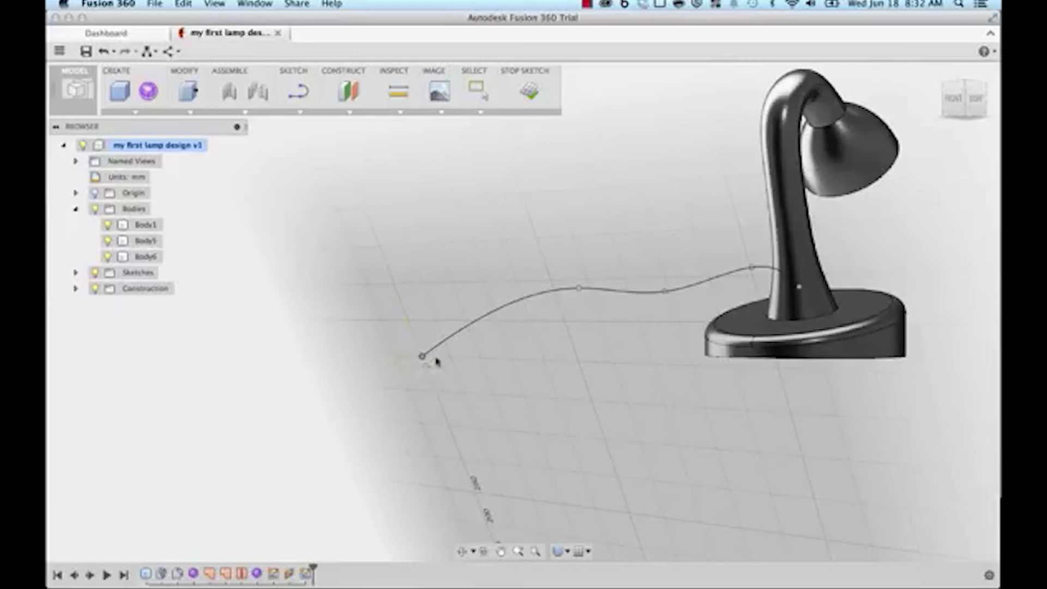
scroll(421, 362, up, 3)
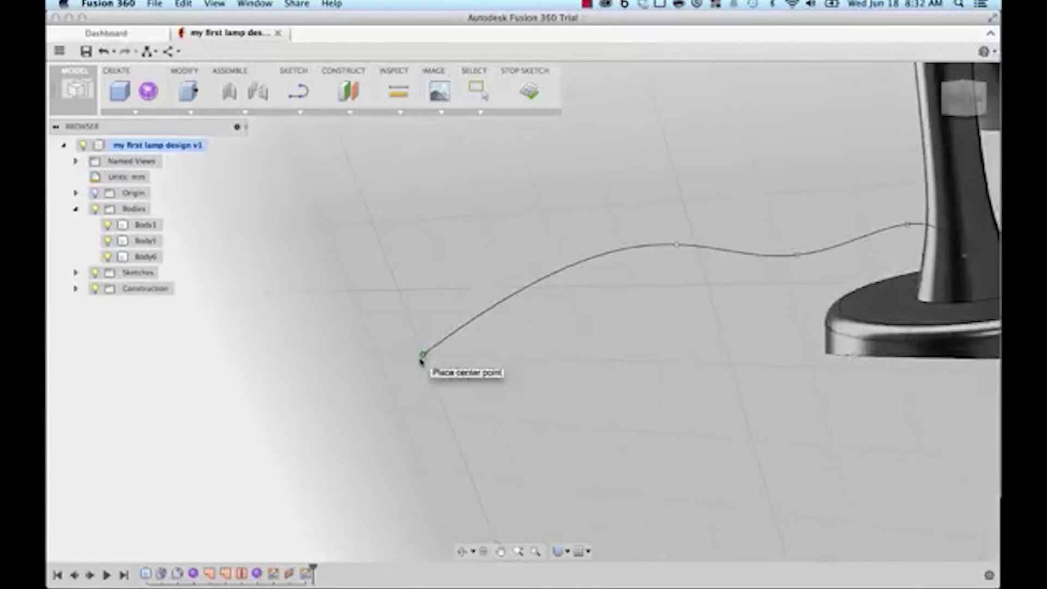
scroll(421, 358, down, 2)
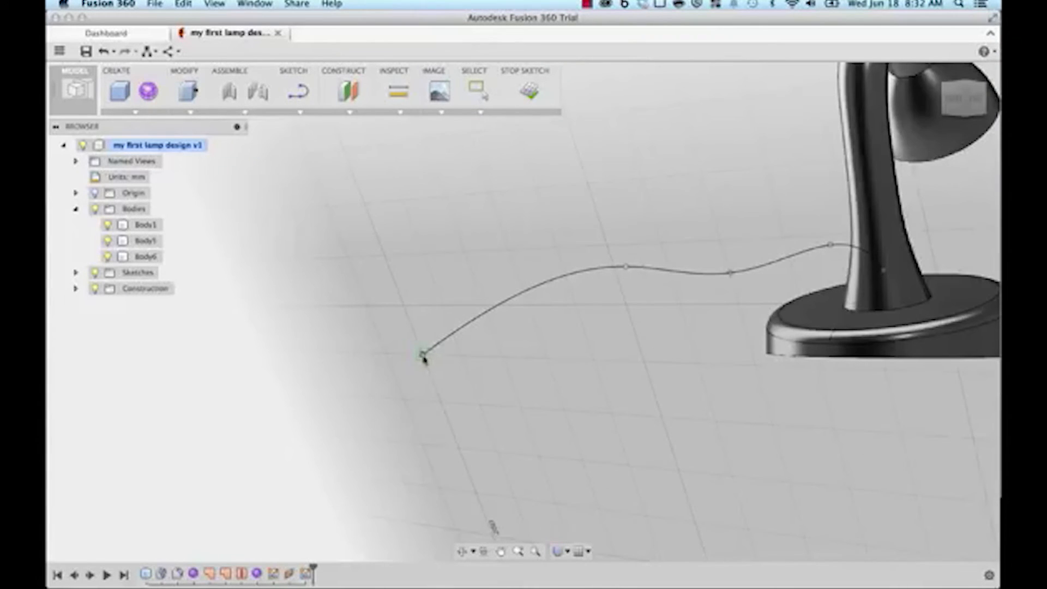
click(422, 357)
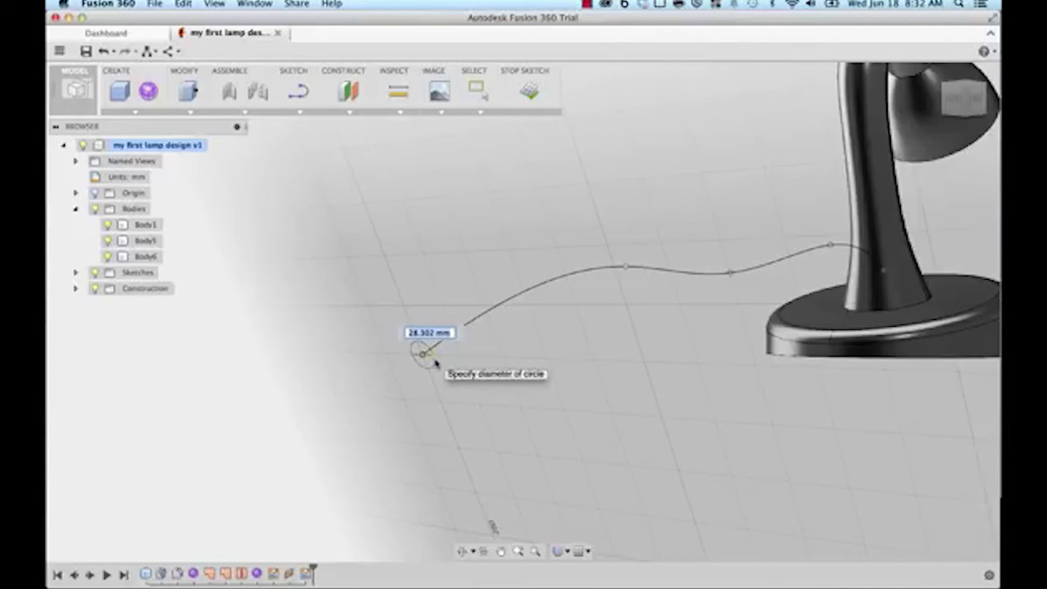
text(30)
key(Tab)
key(Return)
scroll(509, 364, down, 3)
middle_drag(509, 364, 470, 391)
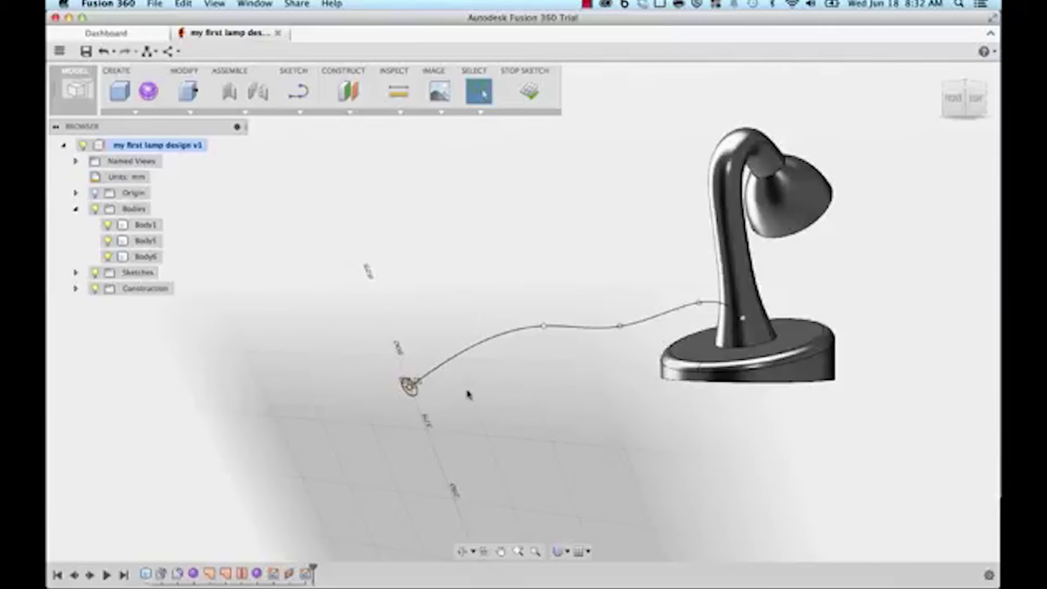
click(529, 91)
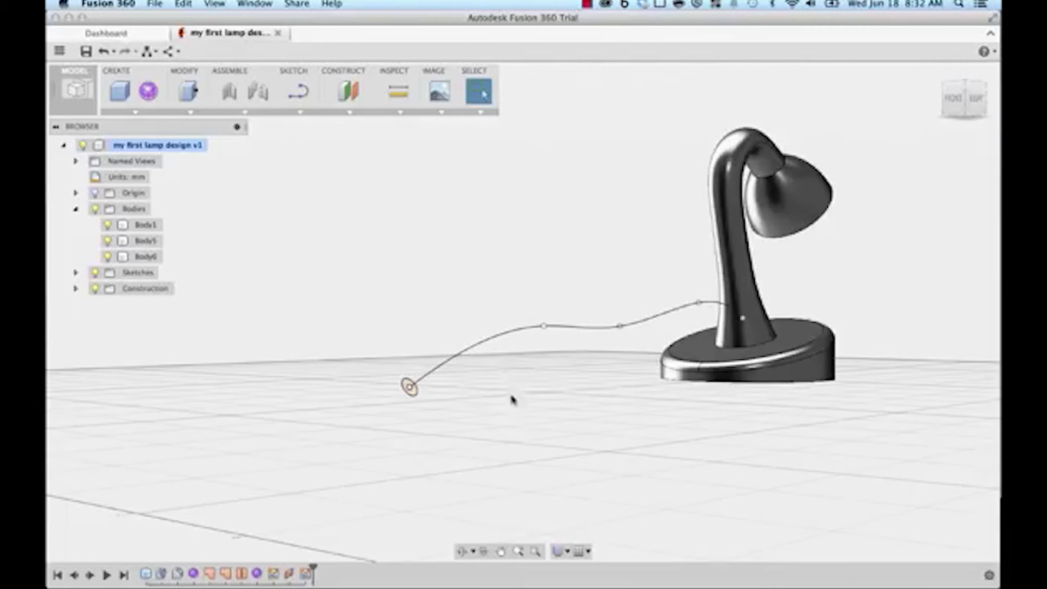
middle_drag(509, 388, 456, 444)
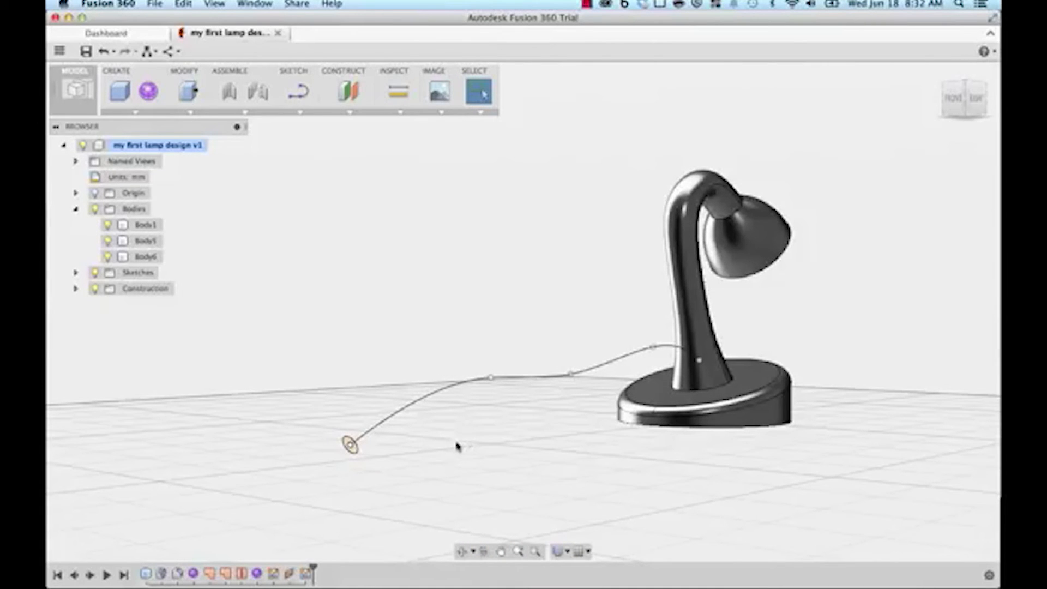
Step: Sweep the 30 mm circle along the cord spline as a New Body, creating Body7
click(125, 113)
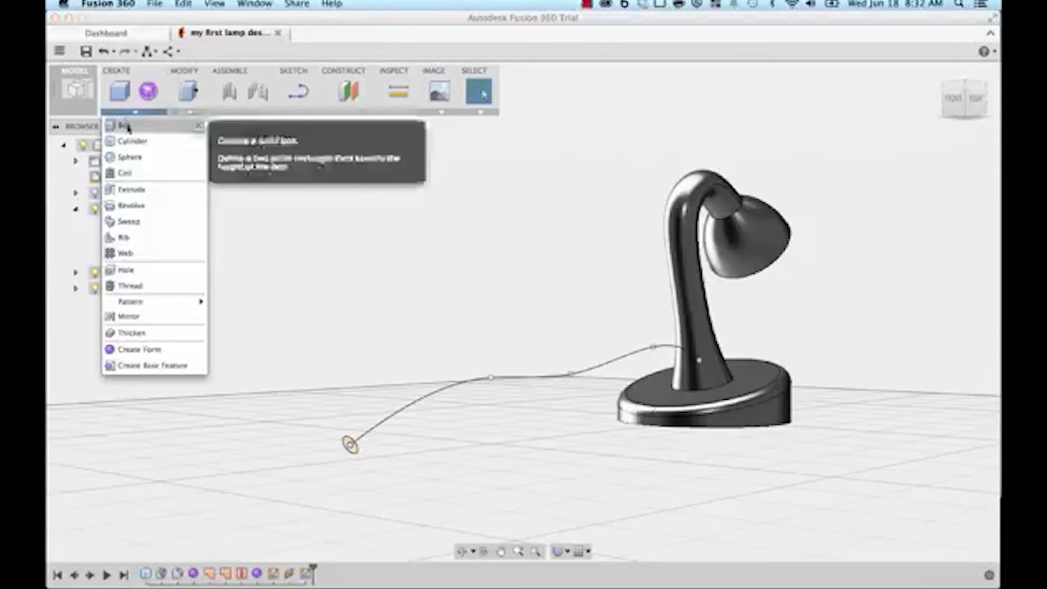
click(127, 224)
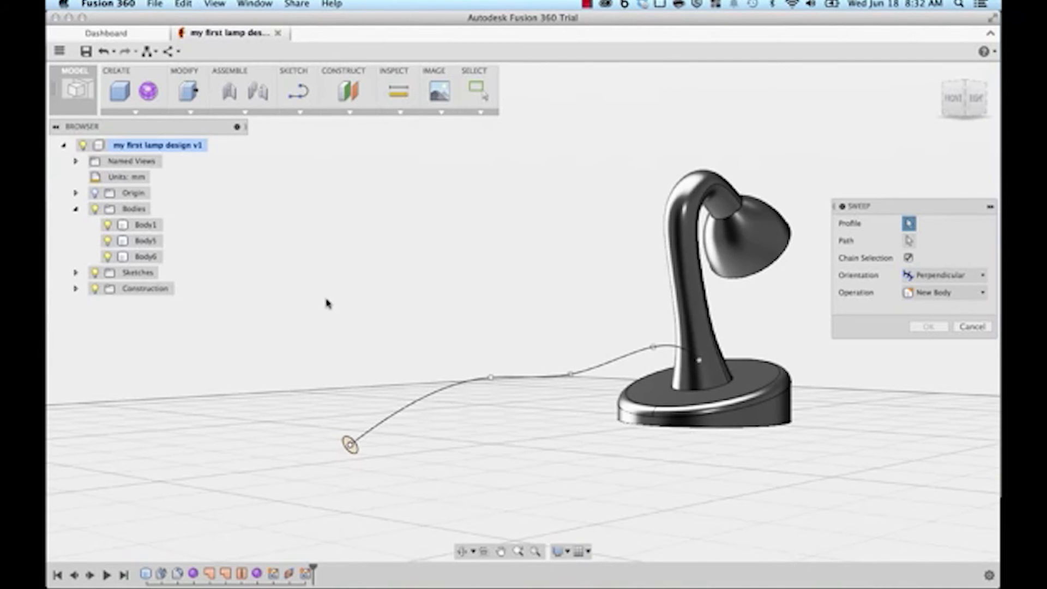
scroll(333, 475, up, 5)
click(365, 409)
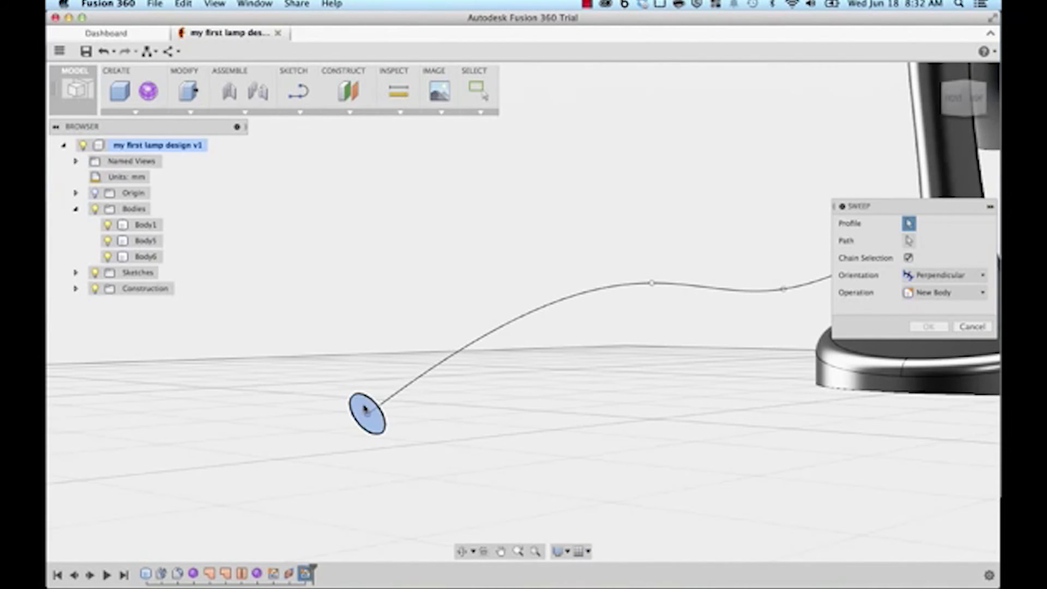
click(909, 240)
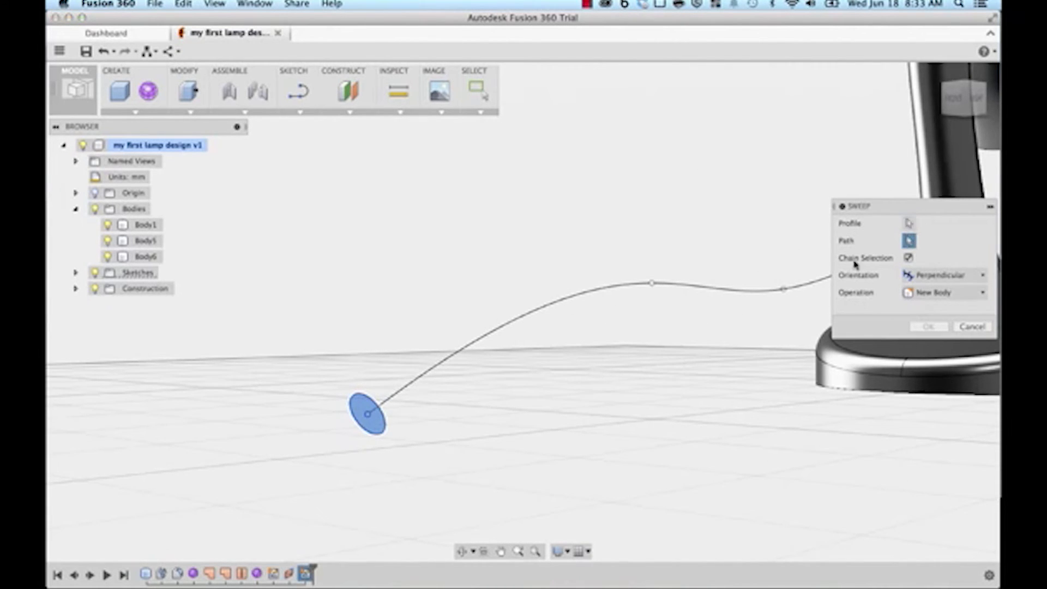
click(571, 300)
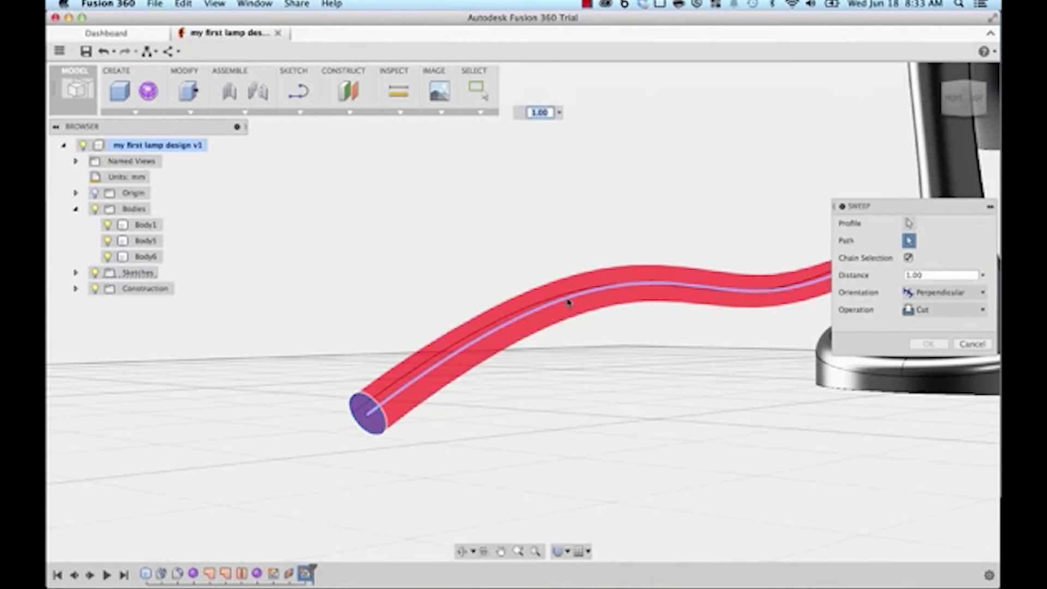
scroll(670, 444, down, 5)
middle_drag(671, 443, 568, 476)
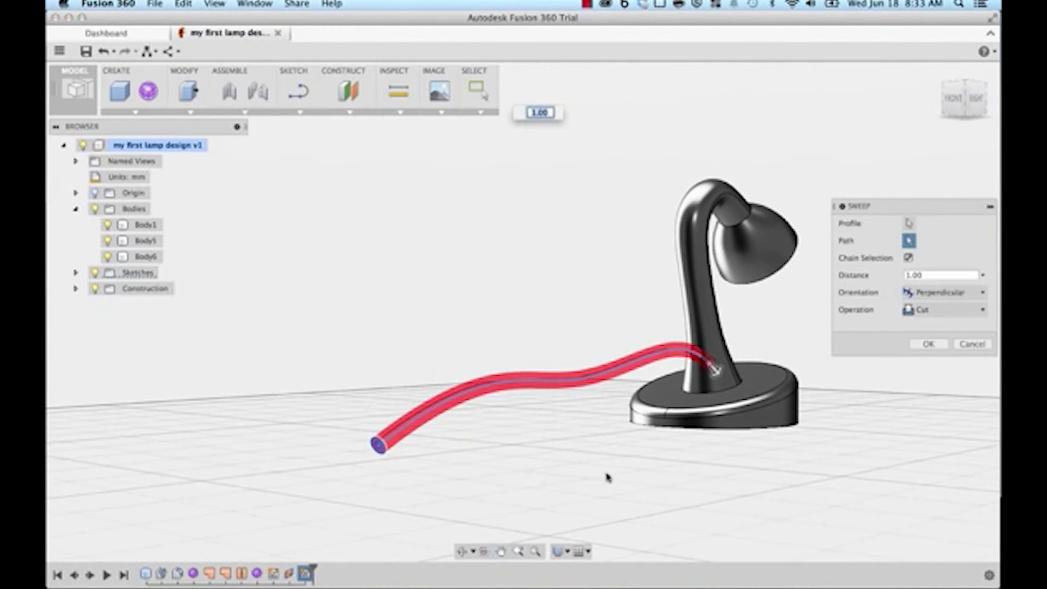
shift+middle_drag(780, 484, 627, 482)
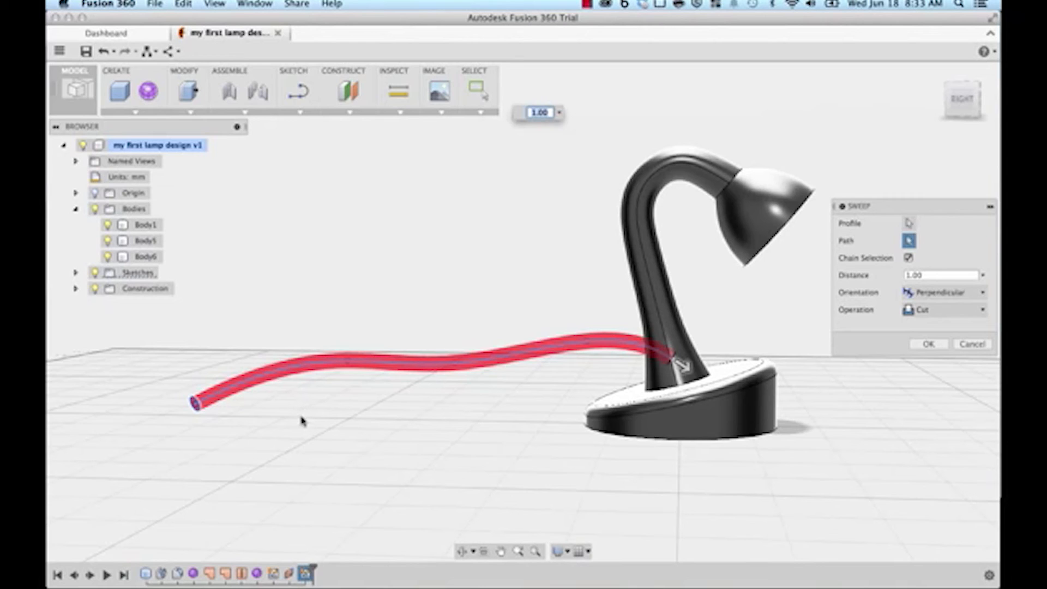
click(936, 315)
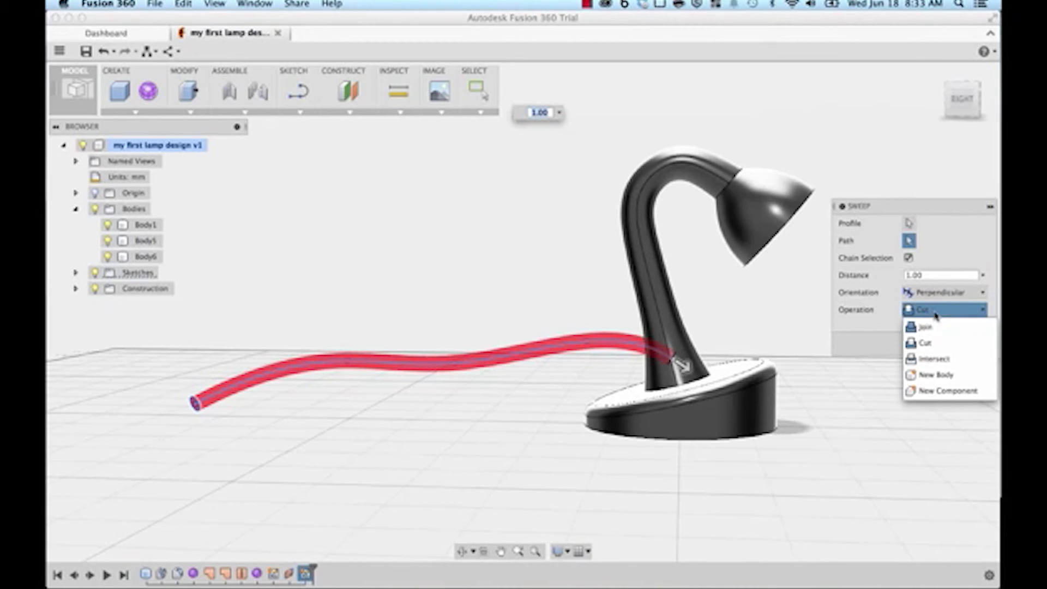
click(936, 377)
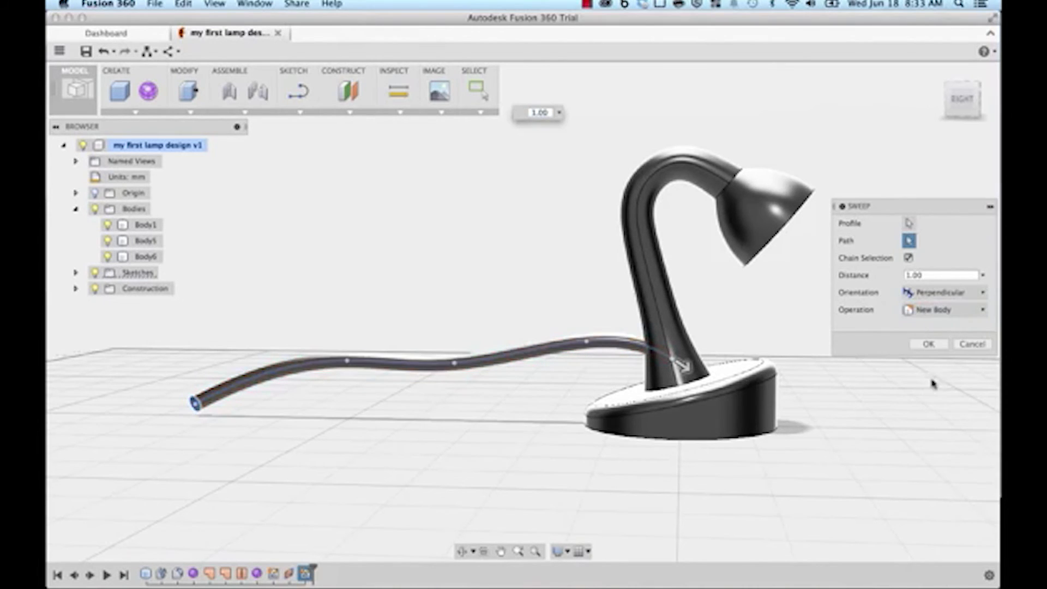
click(929, 344)
shift+middle_drag(456, 505, 493, 472)
Step: Combine Body5 and cord Body7 with a Cut operation, keeping the tool bodies
click(476, 358)
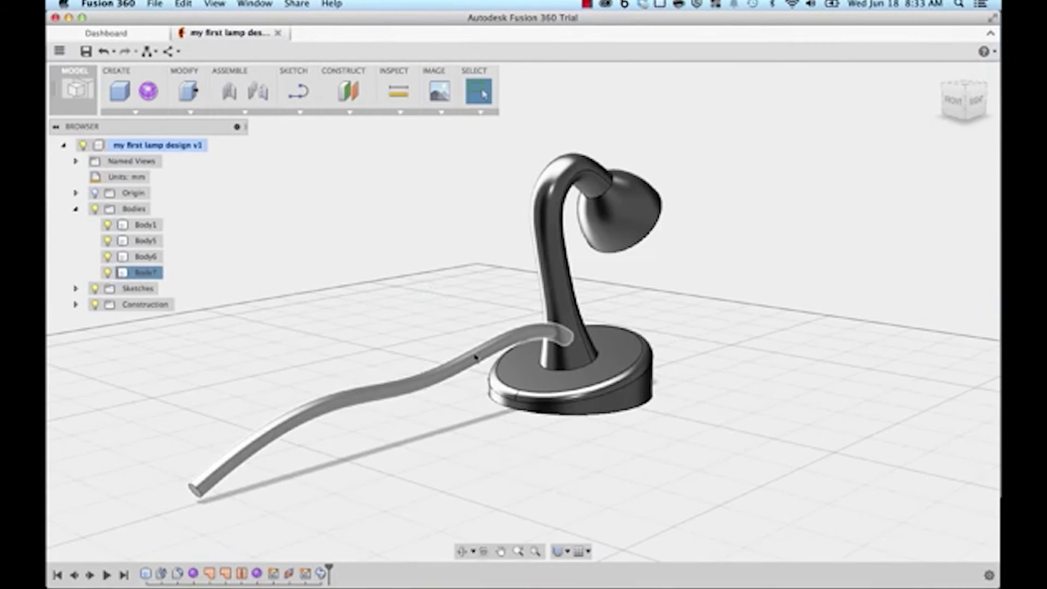
click(465, 450)
mouse_move(653, 485)
shift+middle_down()
mouse_move(693, 484)
mouse_move(657, 477)
shift+middle_up()
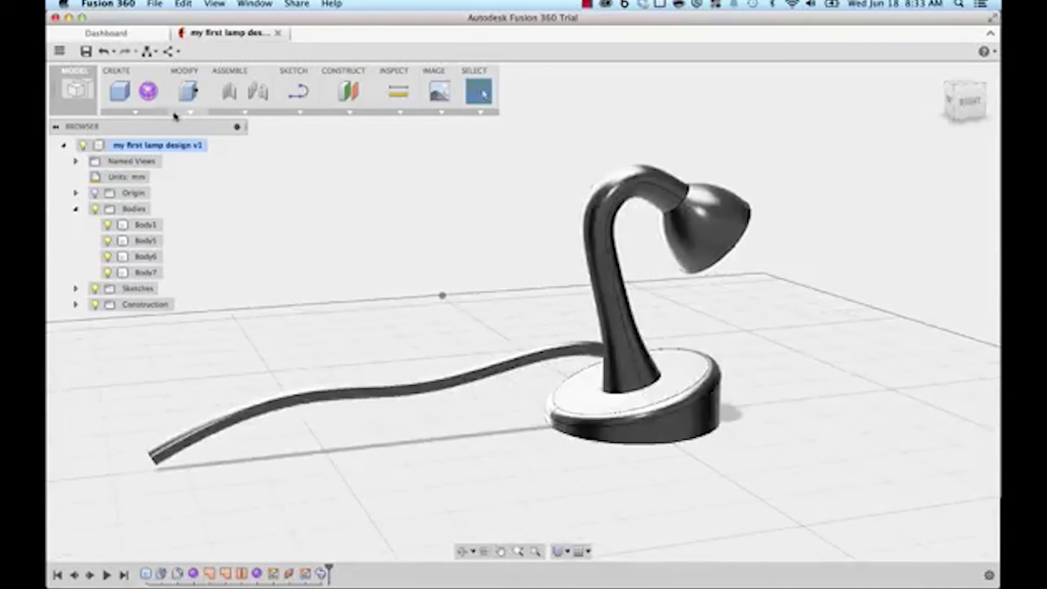
click(185, 112)
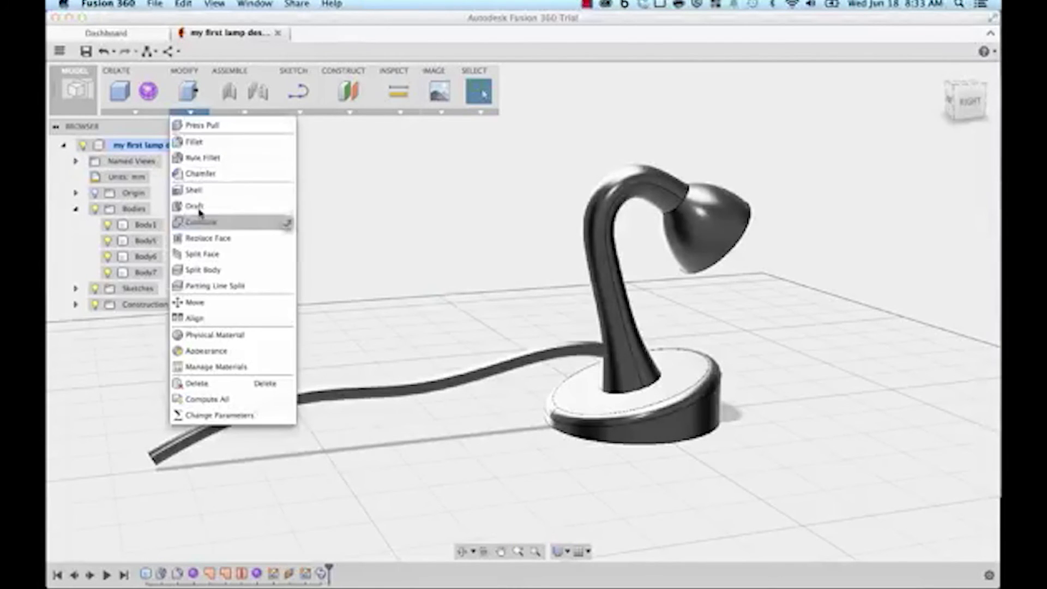
click(205, 224)
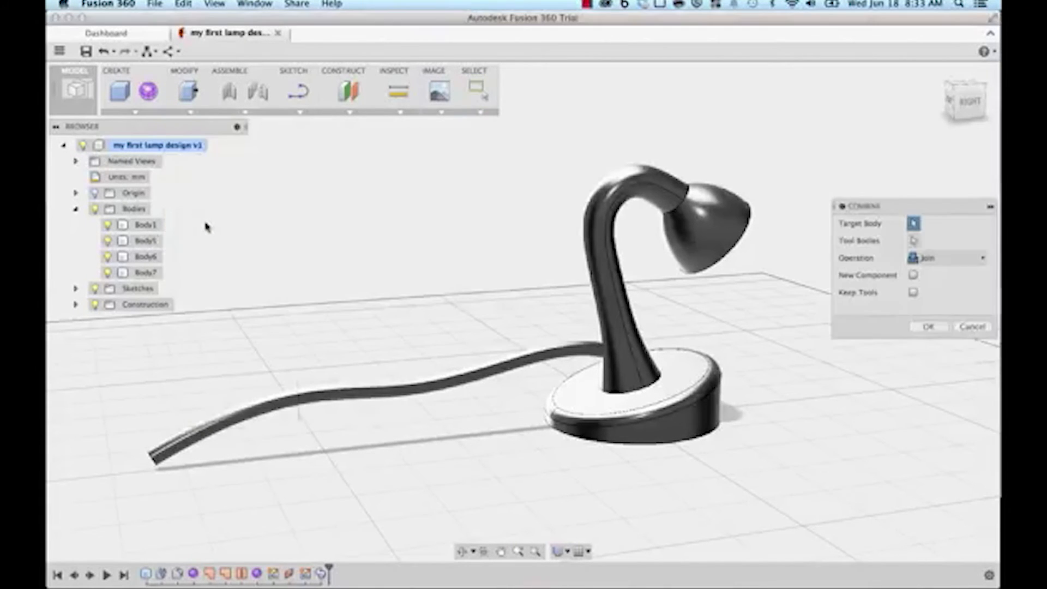
click(600, 246)
click(459, 380)
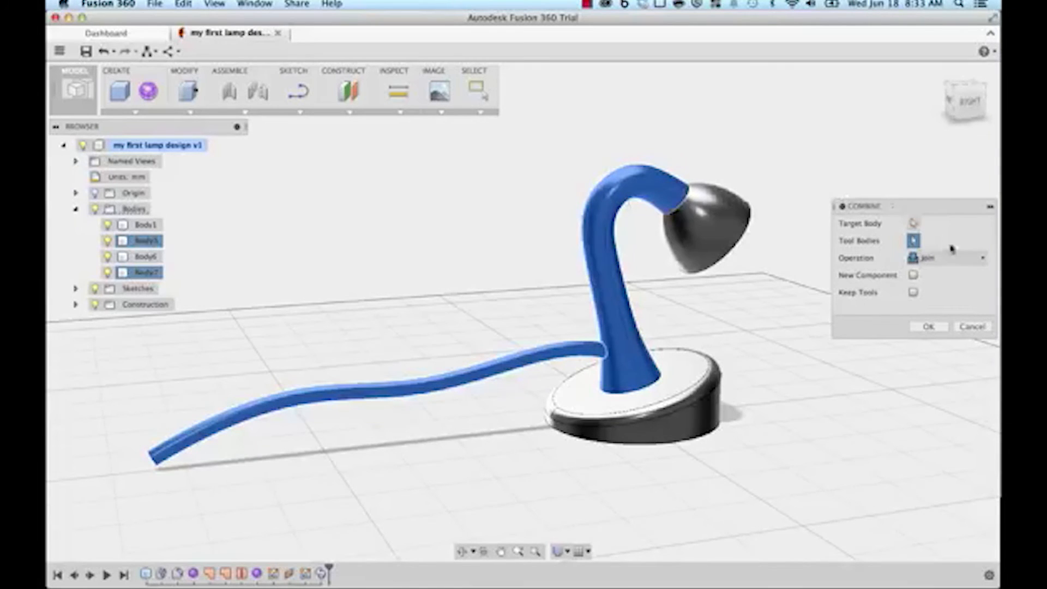
click(975, 261)
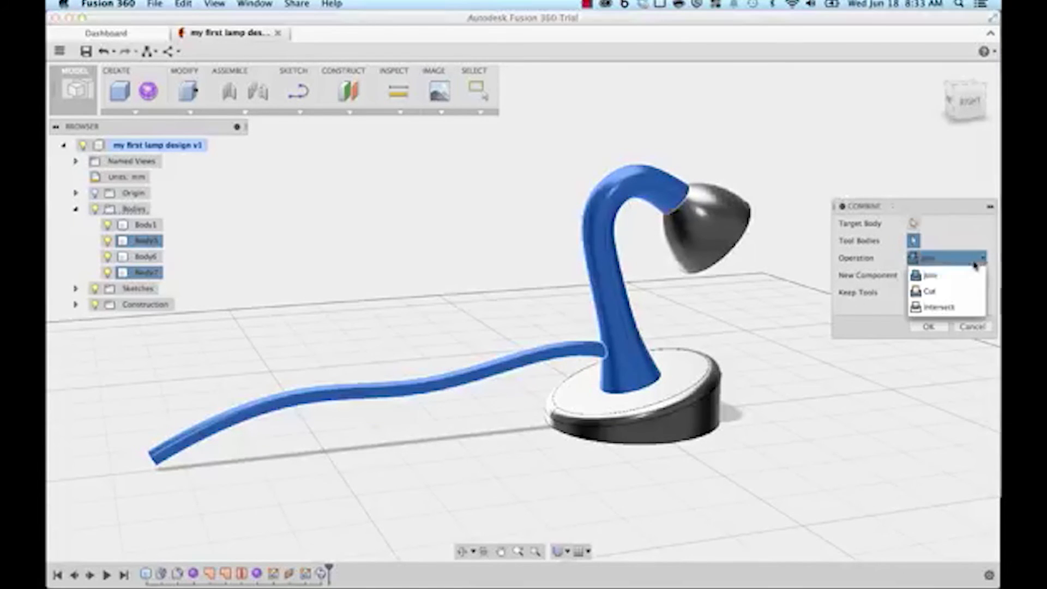
click(958, 294)
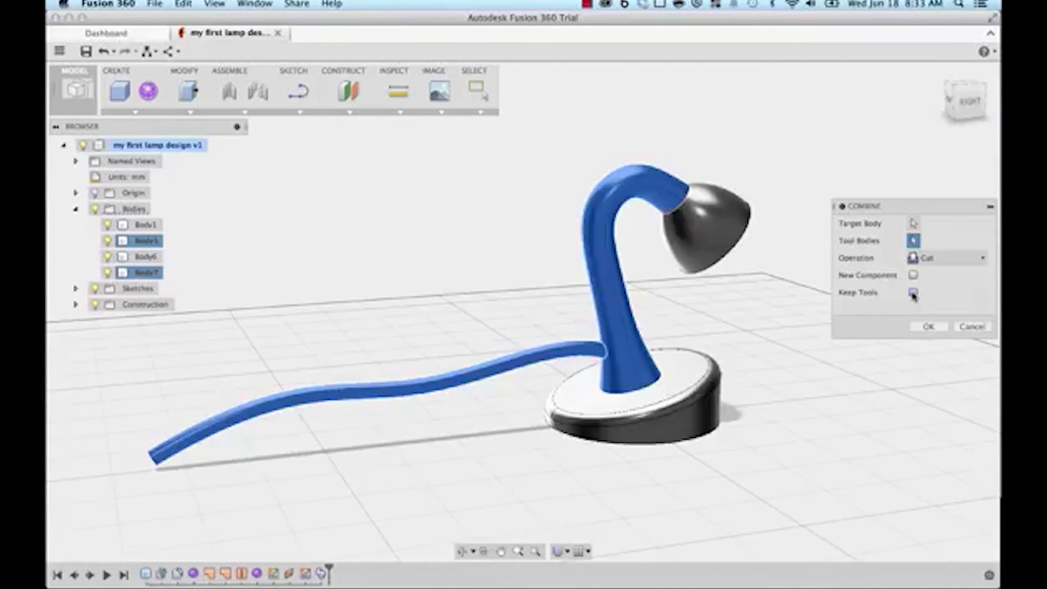
click(933, 327)
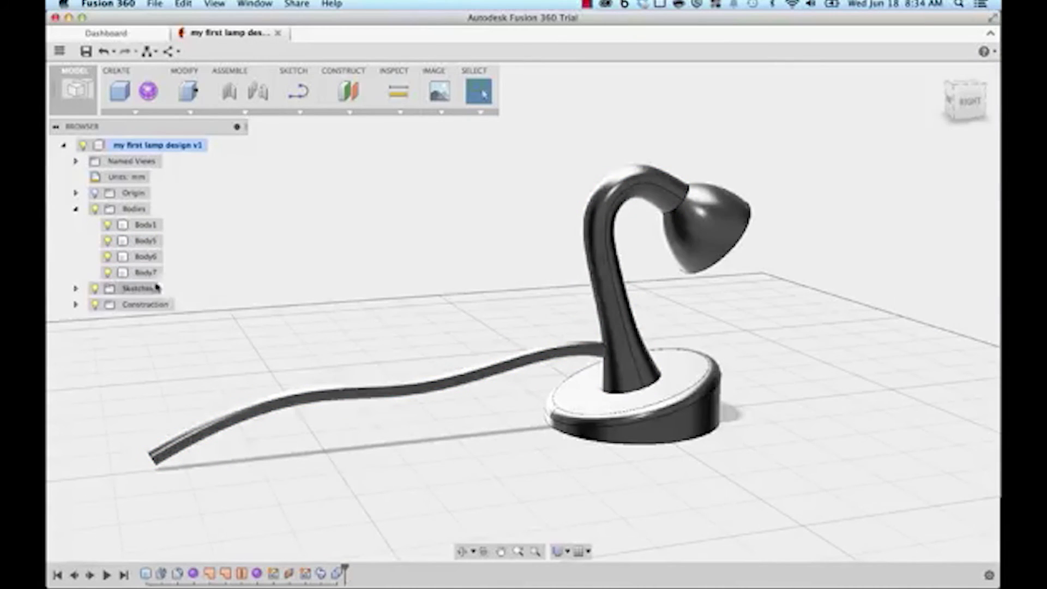
click(107, 272)
shift+middle_drag(336, 348, 373, 326)
scroll(394, 335, up, 5)
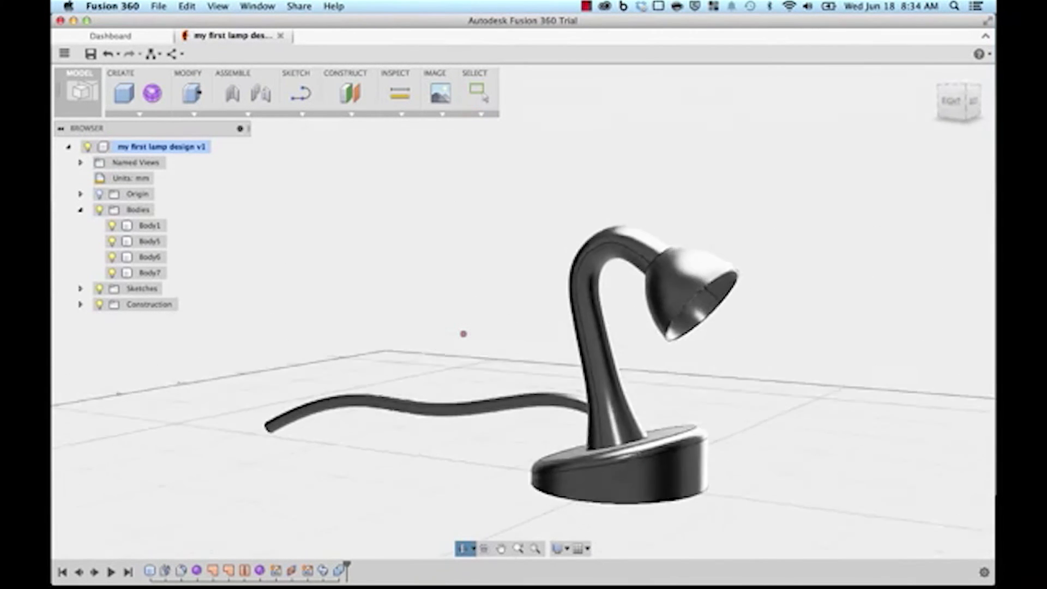
shift+middle_drag(628, 473, 568, 463)
shift+middle_drag(373, 238, 372, 255)
middle_drag(371, 255, 371, 209)
scroll(374, 188, up, 2)
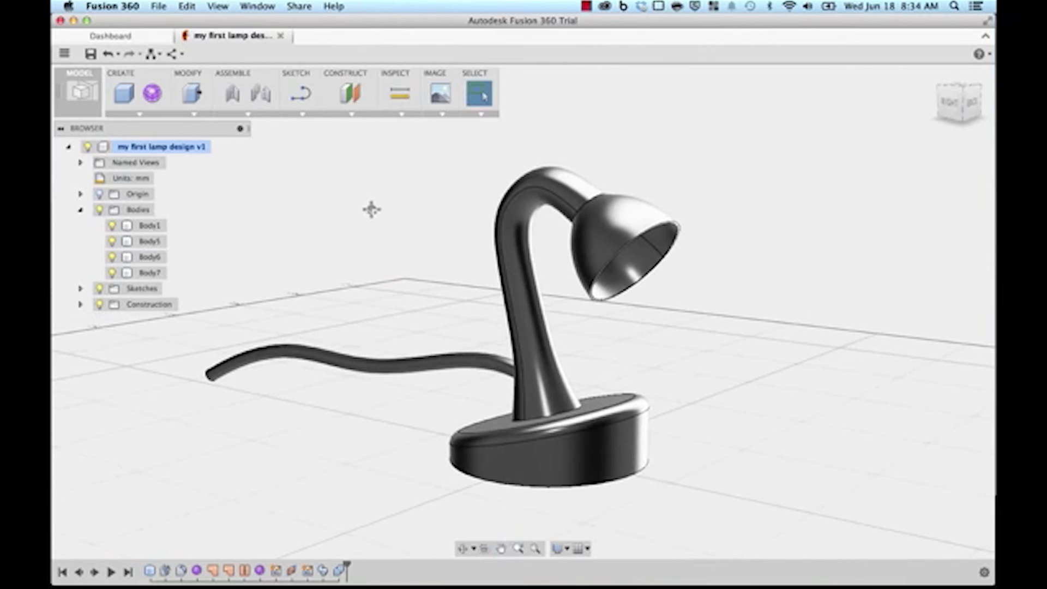
middle_drag(351, 253, 364, 257)
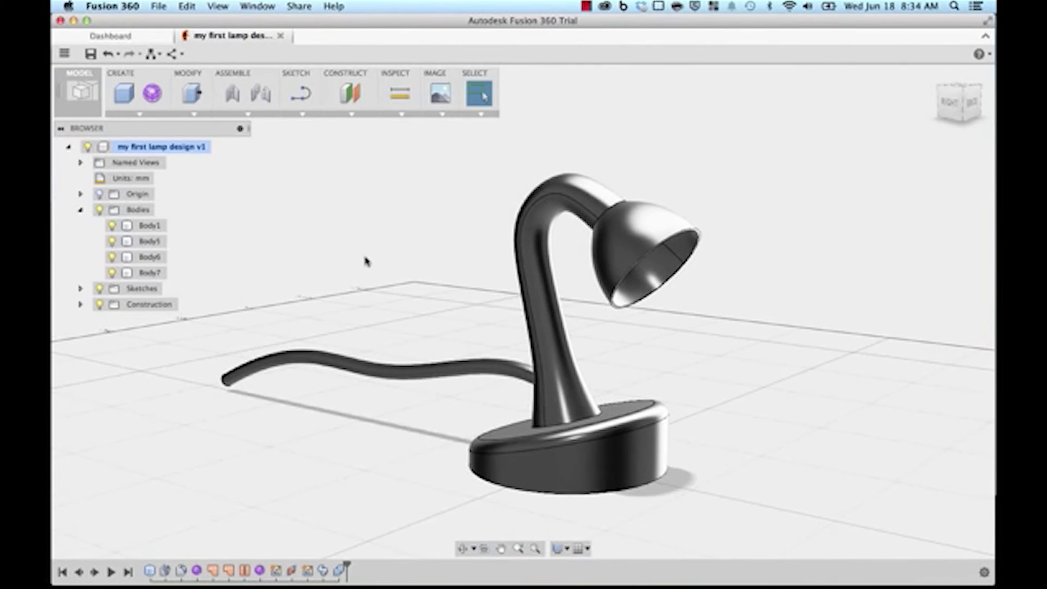
Step: Open the Appearance panel and apply Glass (Green) to the lamp shade
right_click(309, 214)
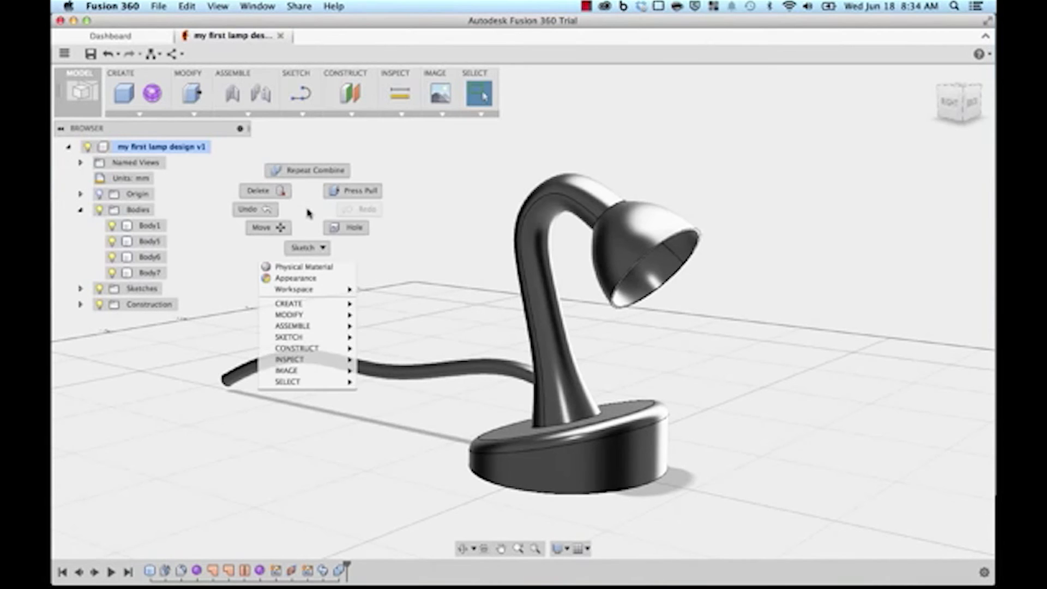
click(305, 278)
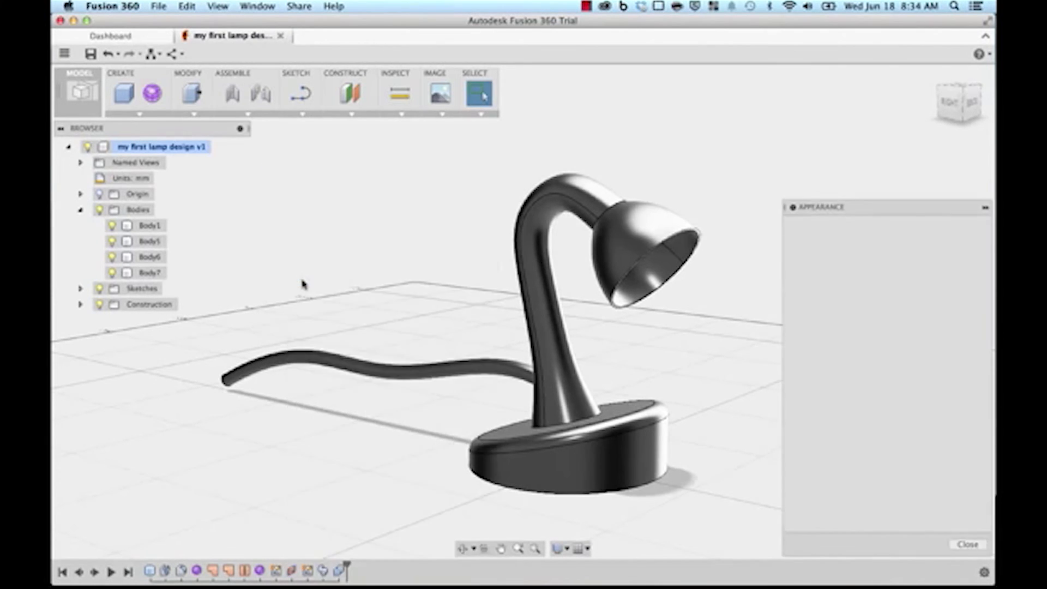
shift+middle_drag(357, 281, 320, 304)
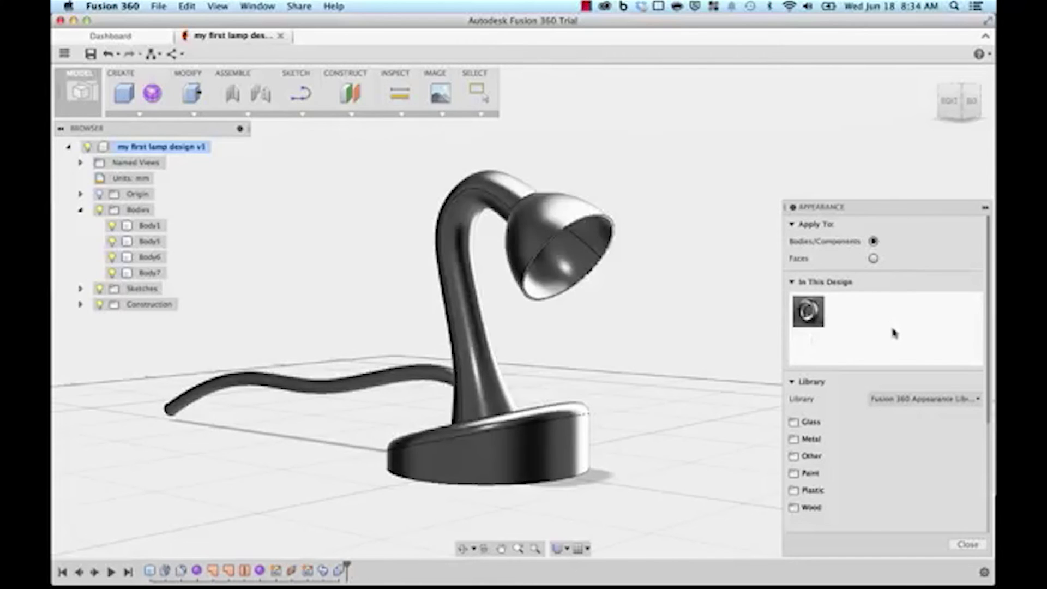
click(815, 424)
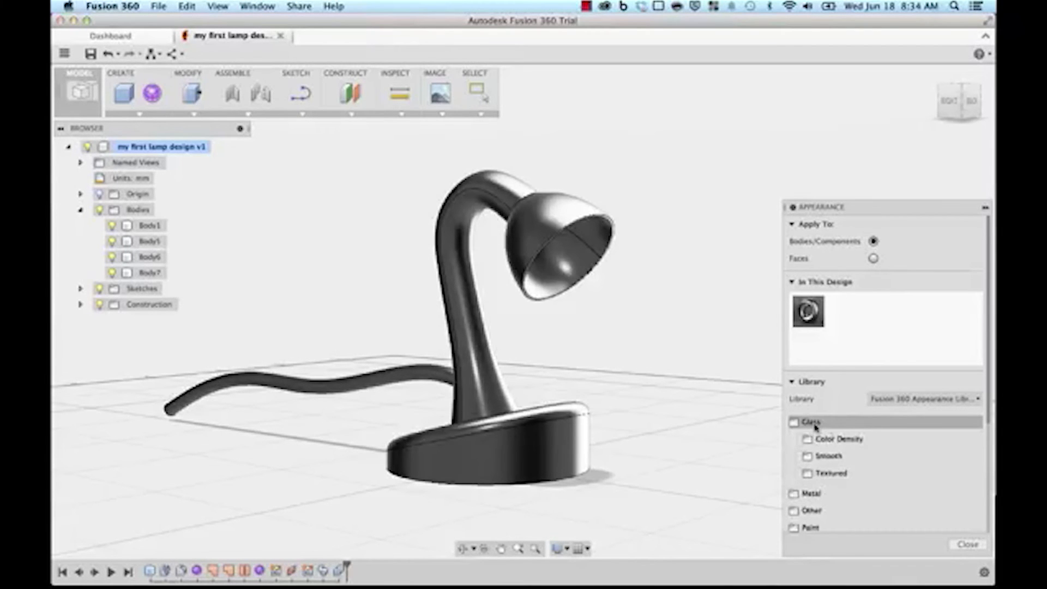
click(827, 456)
scroll(851, 458, down, 5)
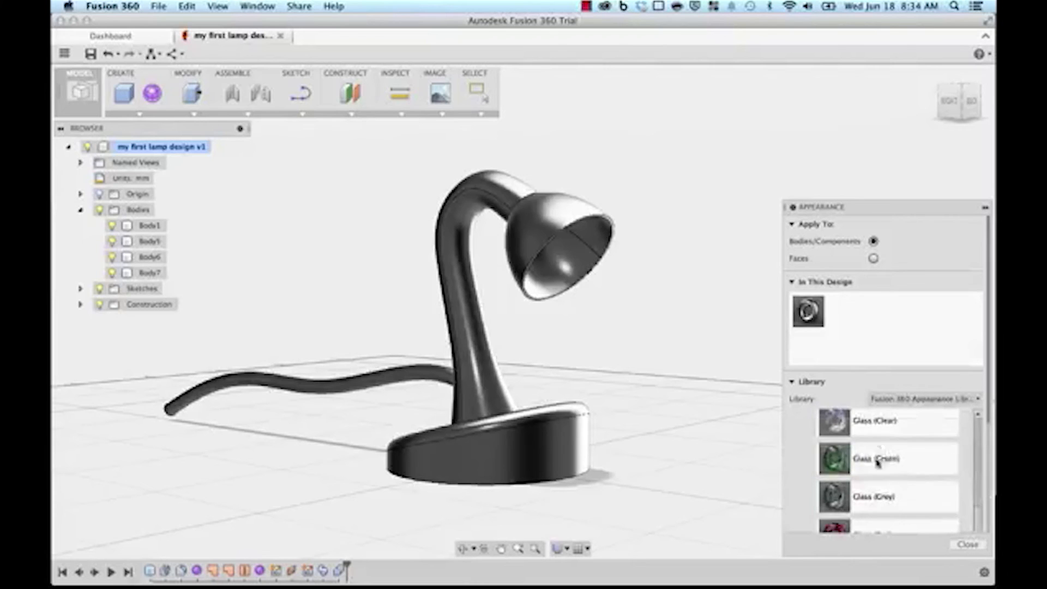
drag(834, 460, 552, 223)
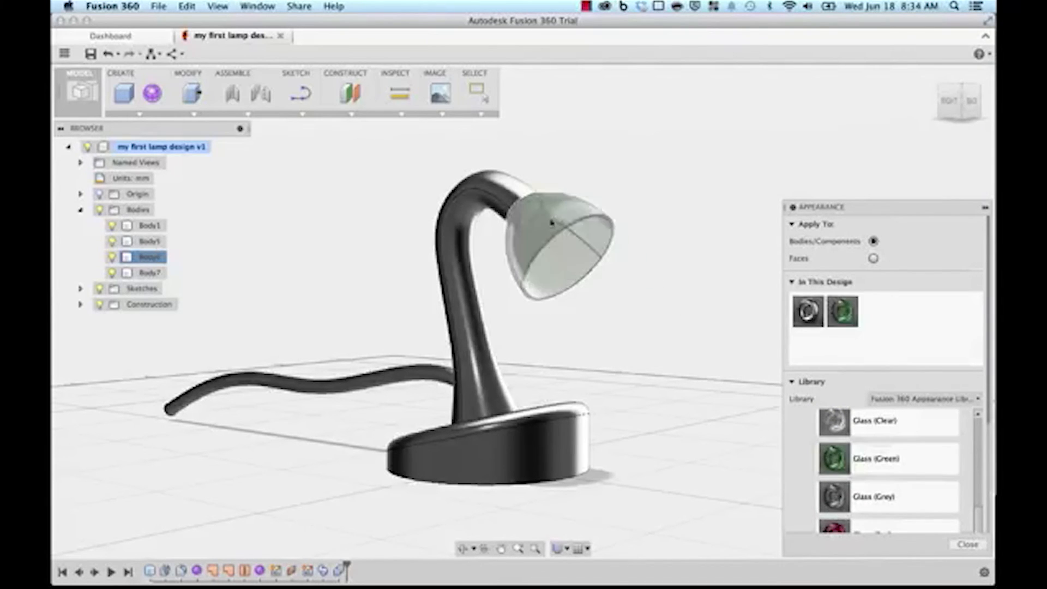
shift+middle_drag(647, 338, 692, 369)
scroll(800, 432, up, 3)
scroll(800, 432, up, 1)
click(801, 453)
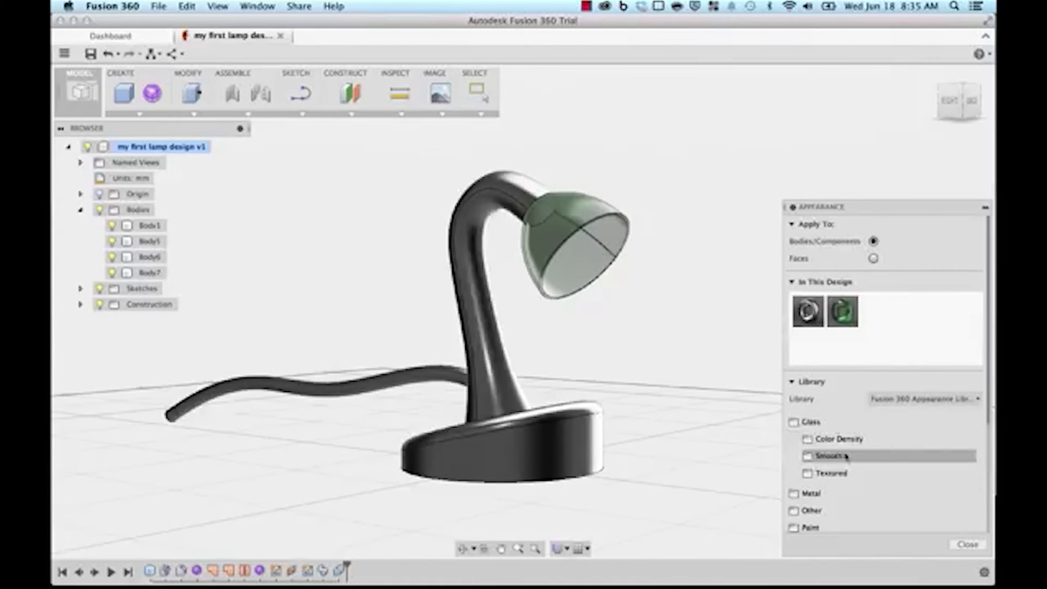
Step: Apply Brass Polished from the Metal appearances to the lamp neck
scroll(853, 463, down, 2)
click(812, 455)
scroll(833, 463, down, 2)
click(824, 449)
scroll(834, 469, down, 5)
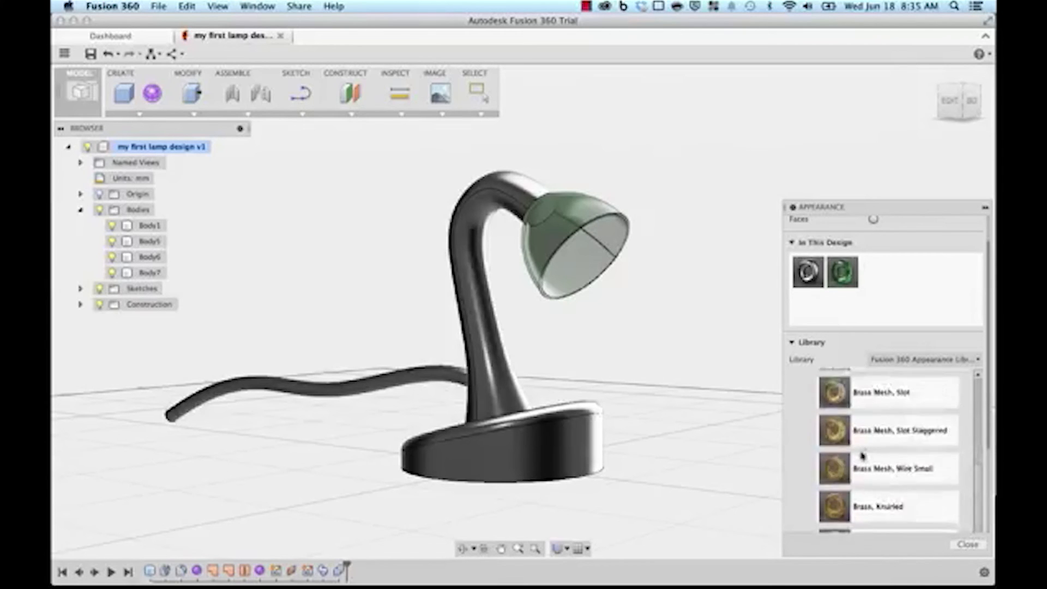
drag(825, 463, 502, 359)
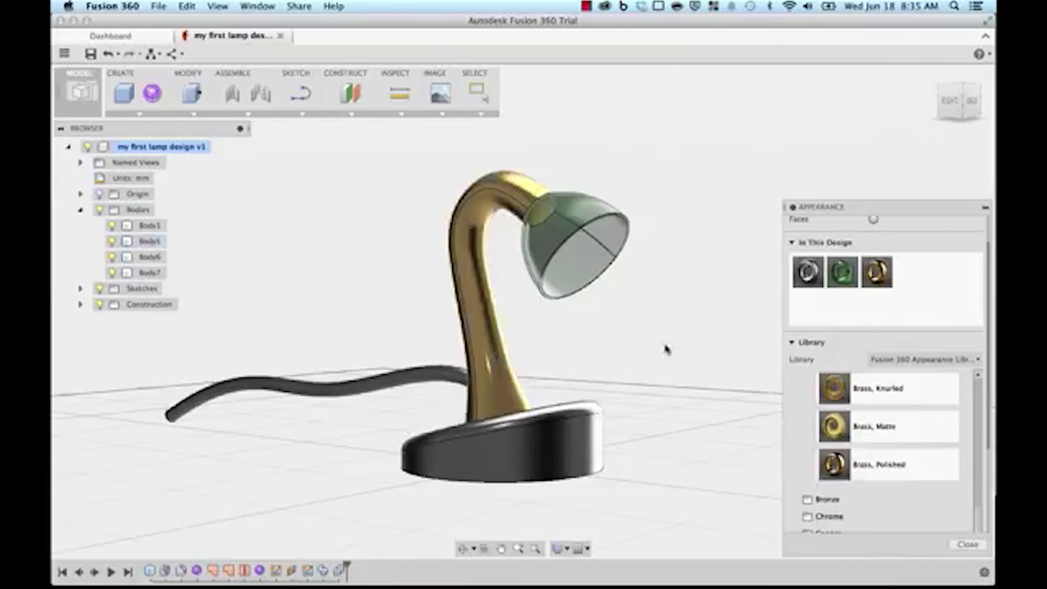
scroll(824, 436, up, 6)
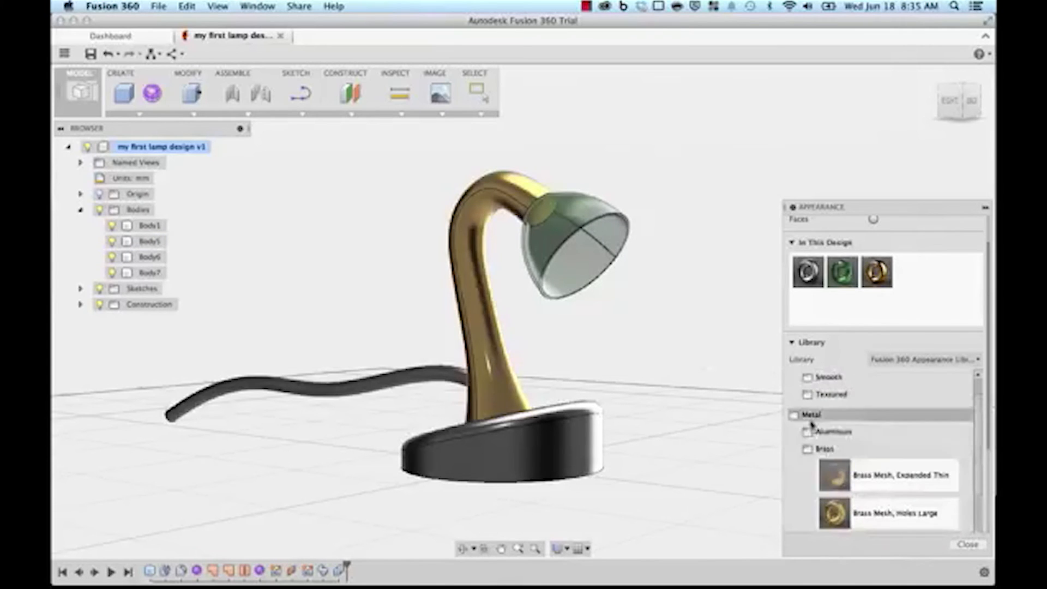
click(811, 419)
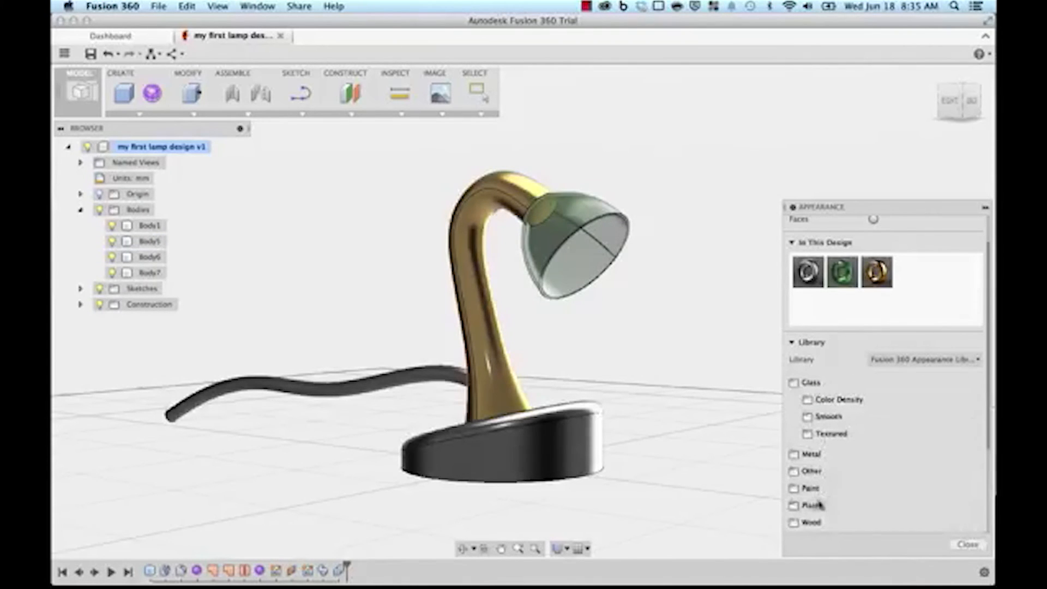
Step: Apply Mahogany, Glossy from the finished wood appearances to the lamp base
click(807, 522)
scroll(837, 480, down, 5)
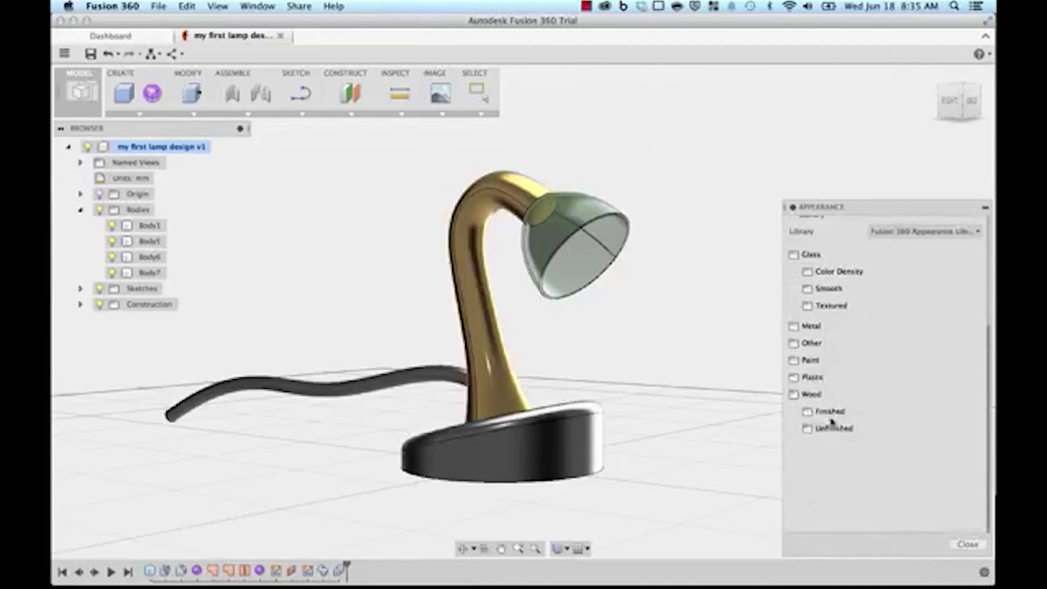
click(830, 413)
scroll(850, 425, down, 4)
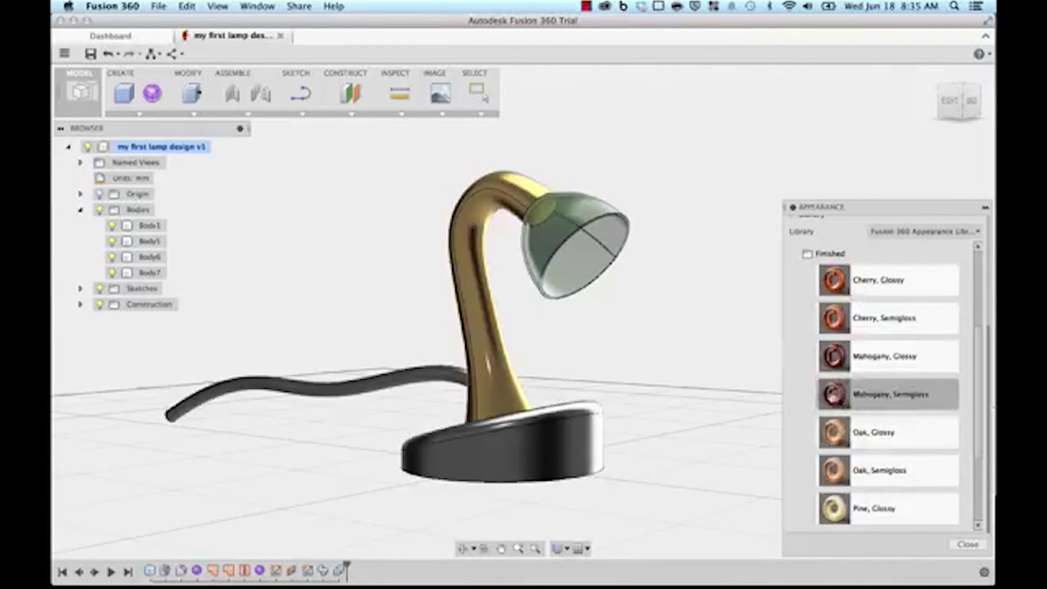
drag(834, 356, 559, 439)
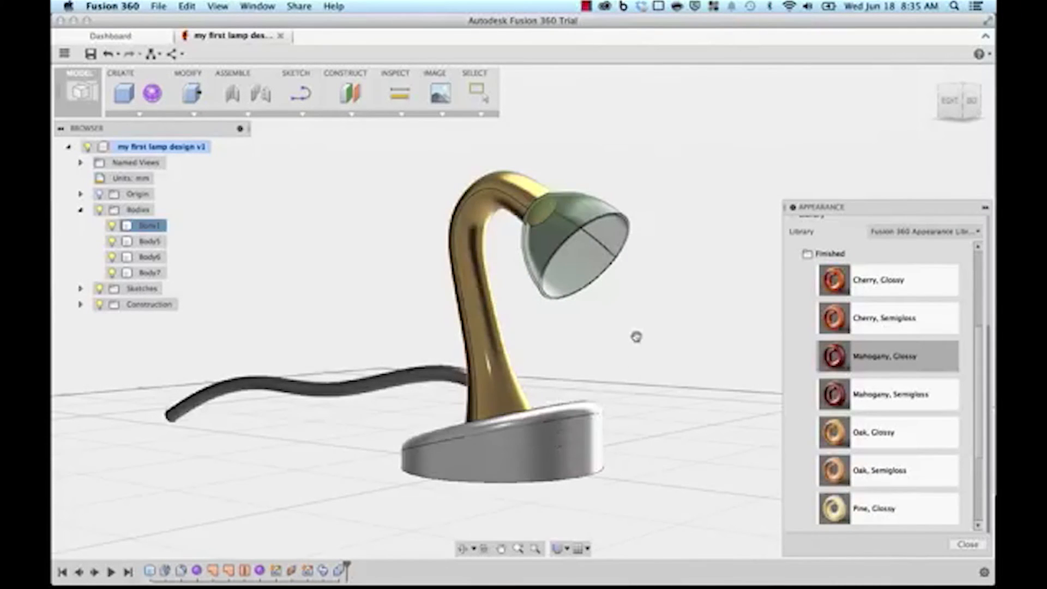
mouse_move(638, 341)
shift+middle_down()
mouse_move(660, 358)
mouse_move(645, 348)
mouse_move(649, 358)
shift+middle_up()
scroll(806, 454, up, 3)
scroll(807, 454, up, 5)
click(816, 412)
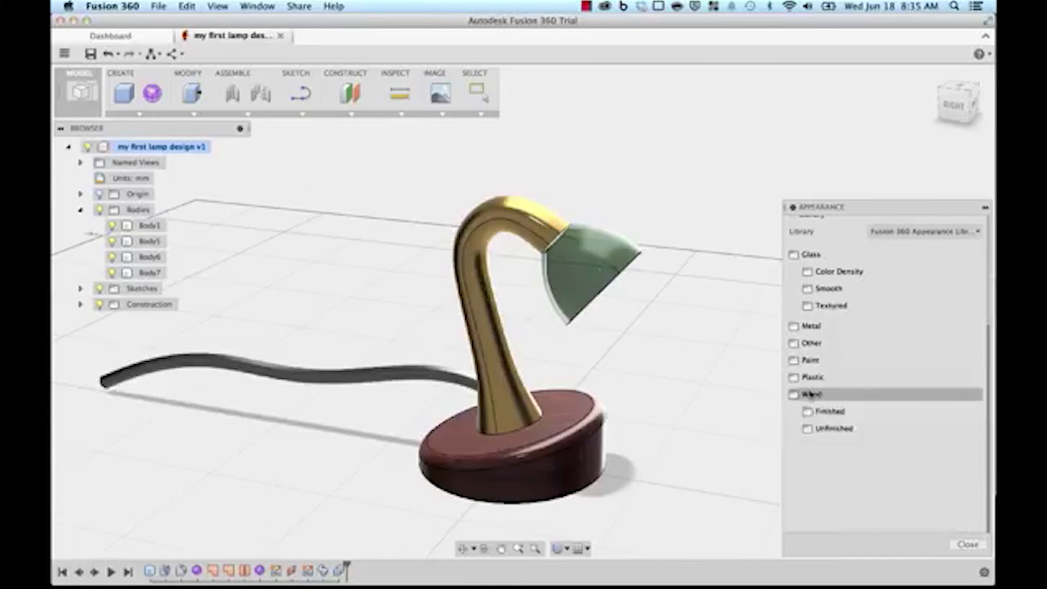
click(819, 396)
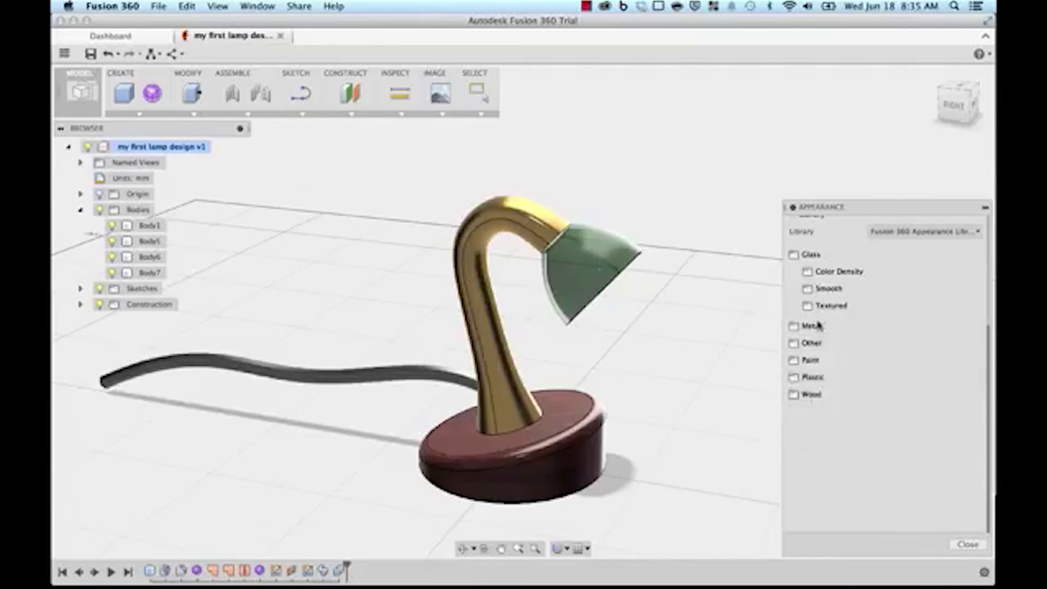
click(811, 254)
Step: Apply Rubber, Soft to the lamp cord and close the Appearance panel
click(813, 323)
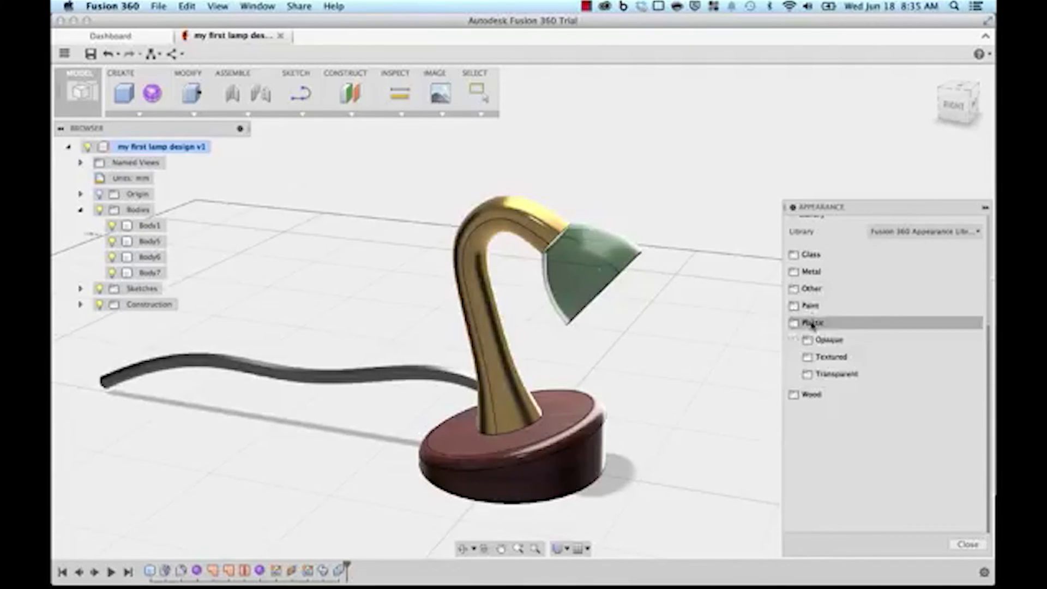
click(815, 323)
click(812, 289)
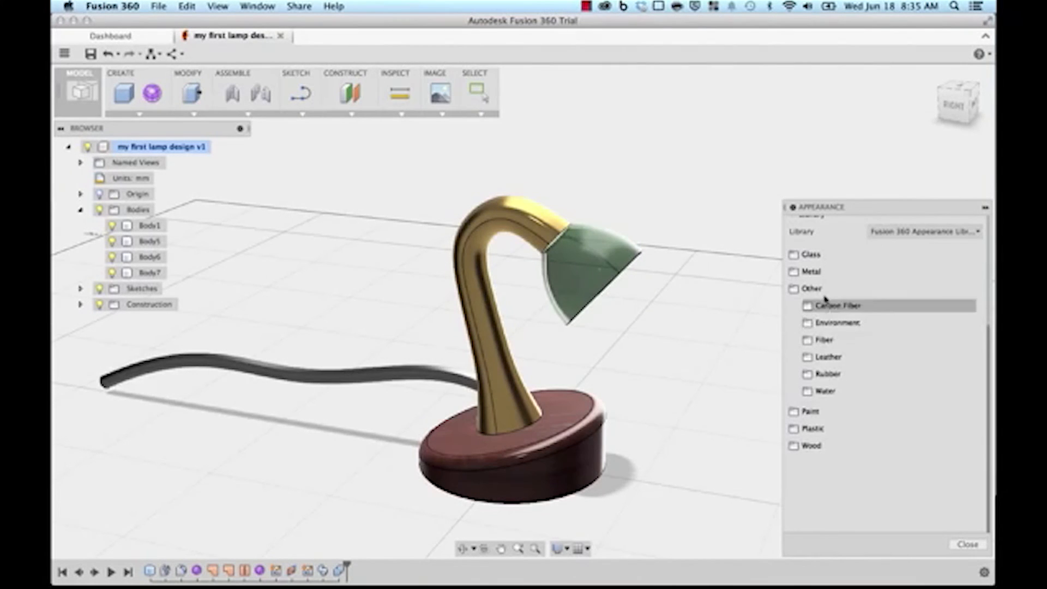
click(827, 375)
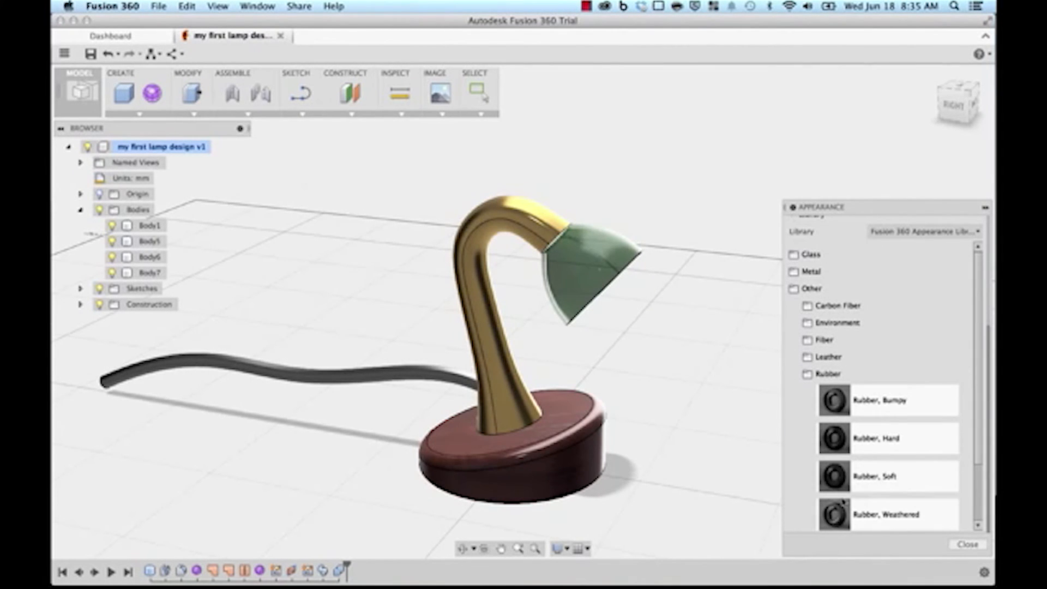
drag(840, 478, 425, 377)
shift+middle_drag(366, 296, 359, 275)
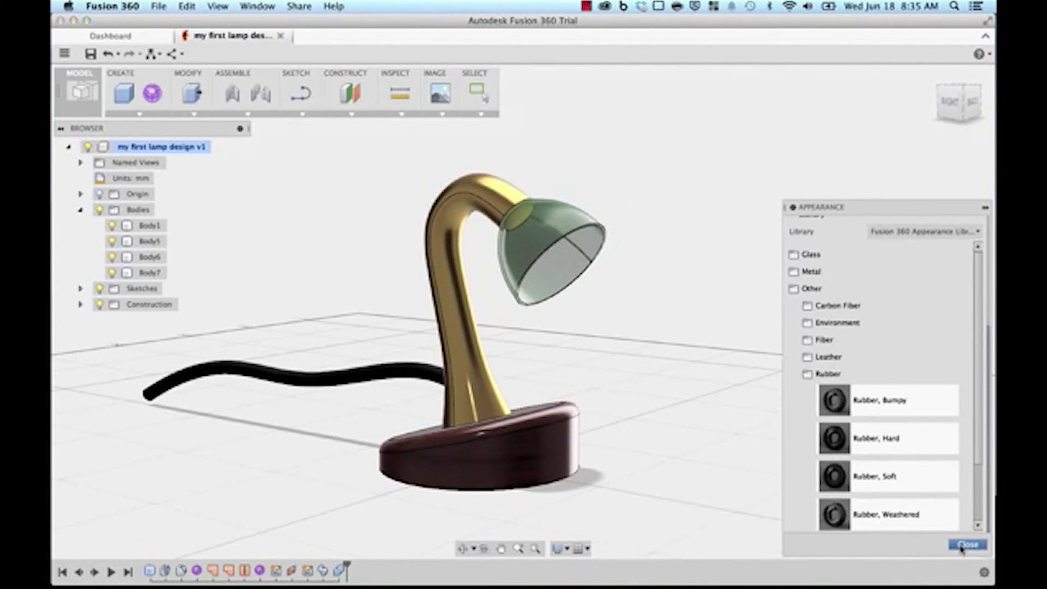
click(967, 545)
shift+middle_drag(687, 369, 753, 390)
scroll(714, 384, up, 3)
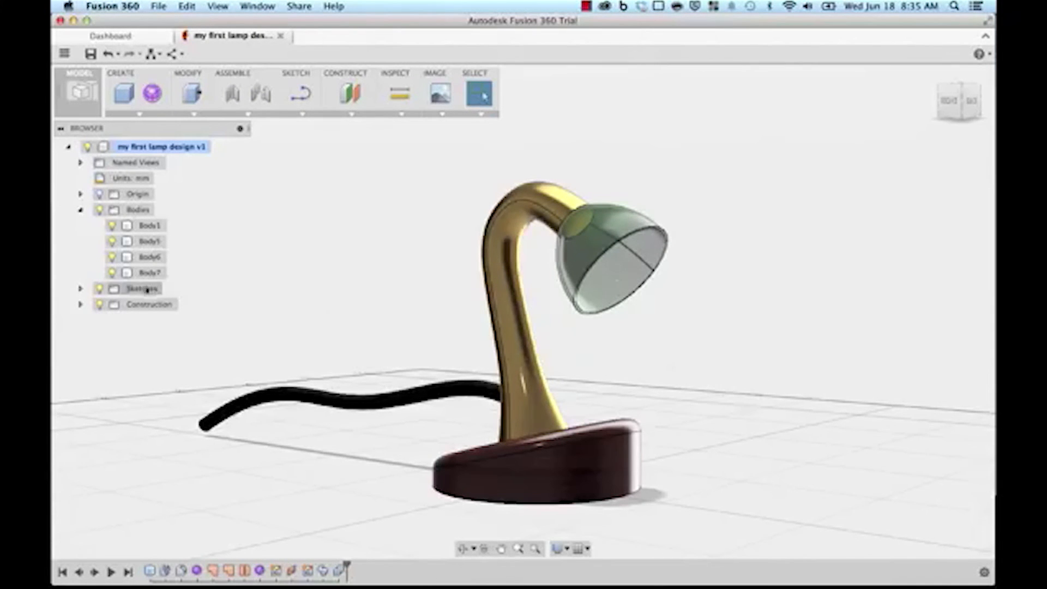
Step: Convert Body1, Body5, Body6 and Body7 into components Component1:1 through Component4:1
click(147, 225)
shift+click(150, 241)
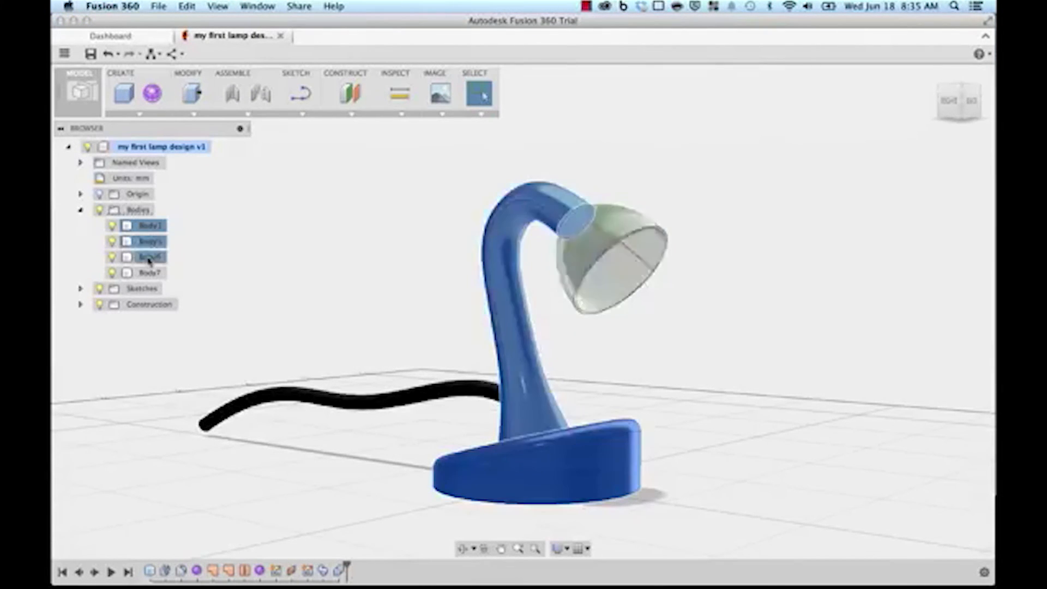
shift+click(148, 257)
shift+click(148, 272)
right_click(151, 274)
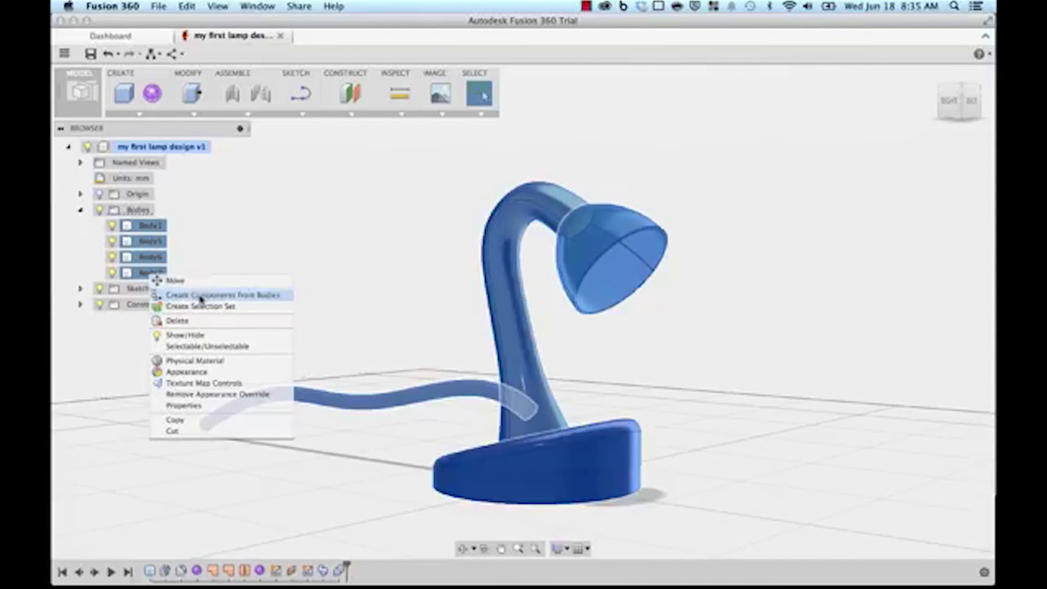
click(200, 296)
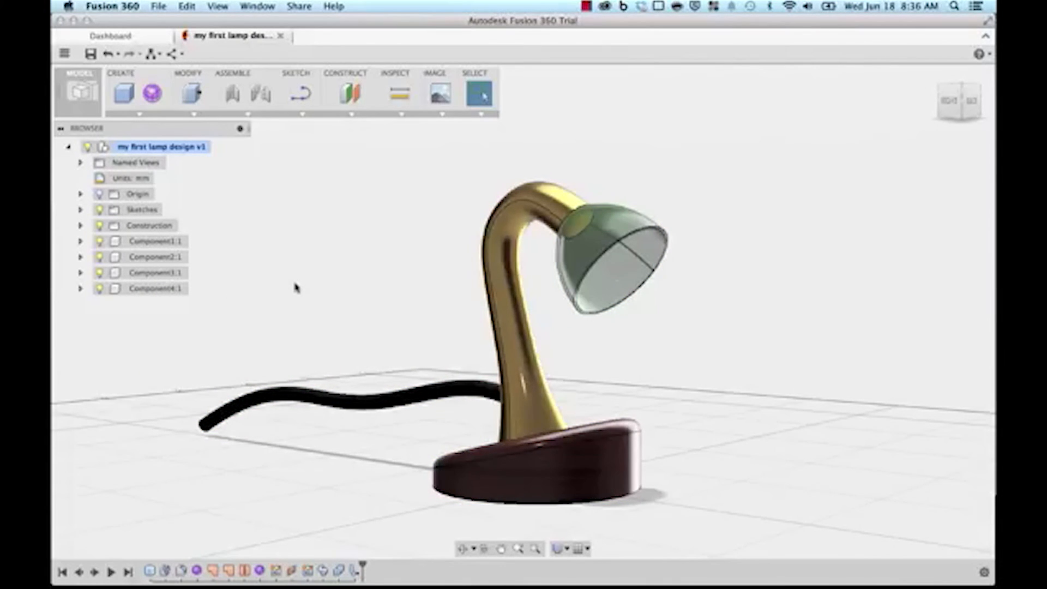
shift+middle_drag(322, 293, 348, 286)
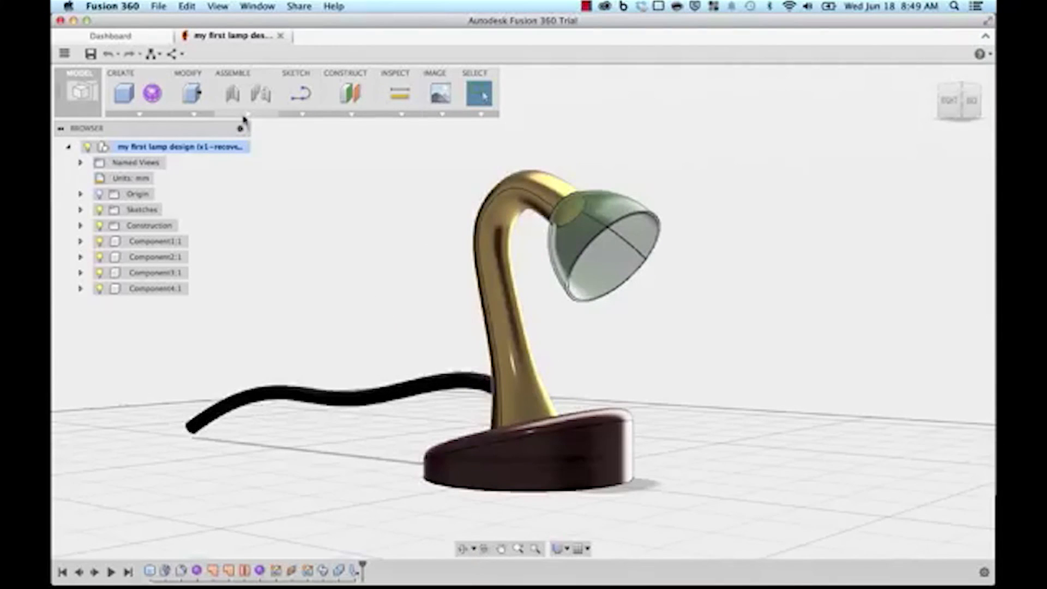
Step: Insert the Foco 23W 120V bulb model from the project into the lamp design
click(242, 114)
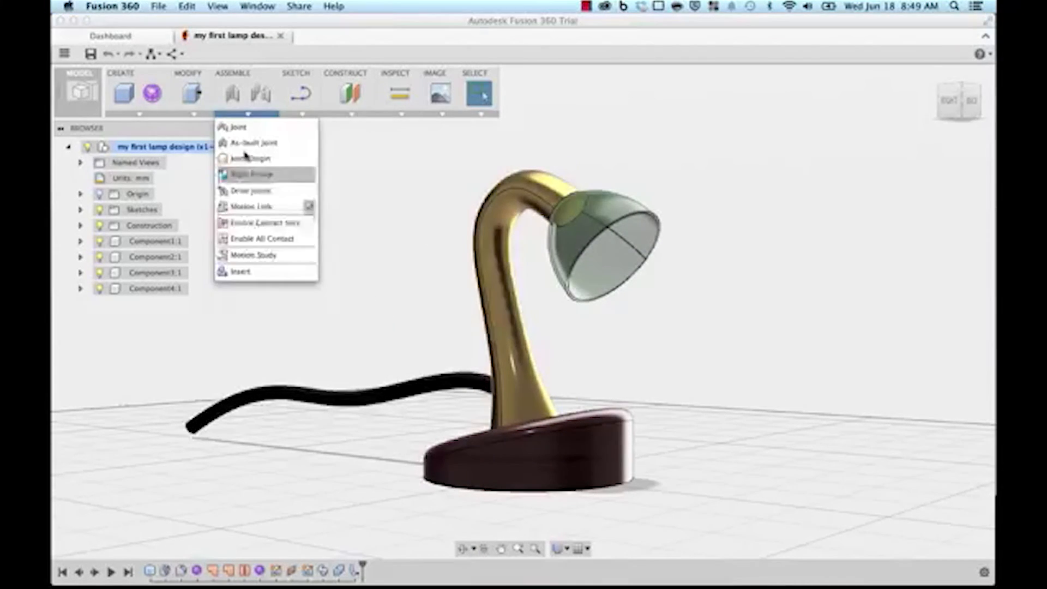
click(247, 272)
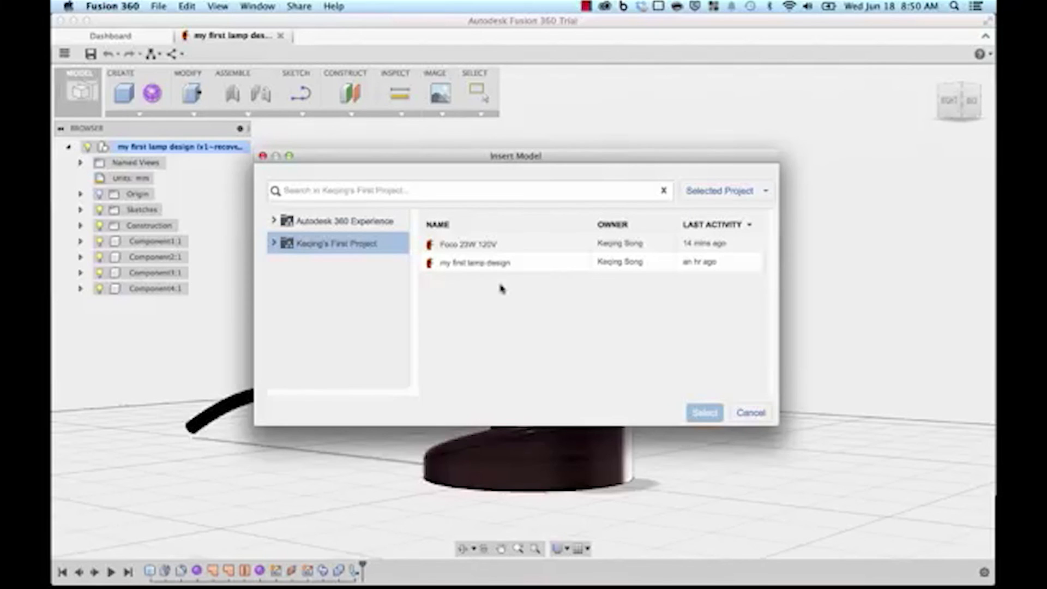
click(472, 246)
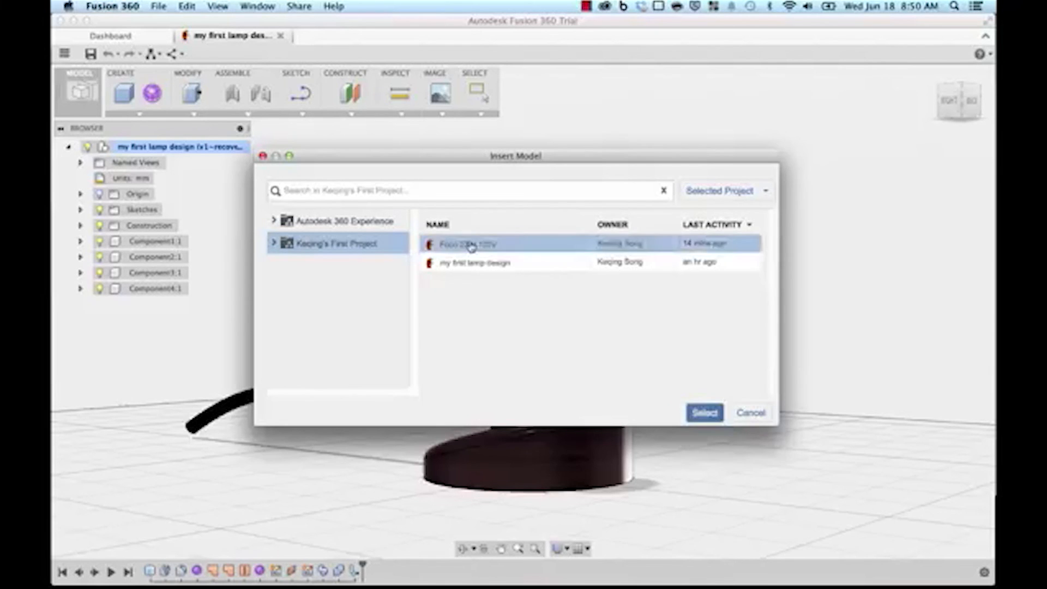
click(705, 413)
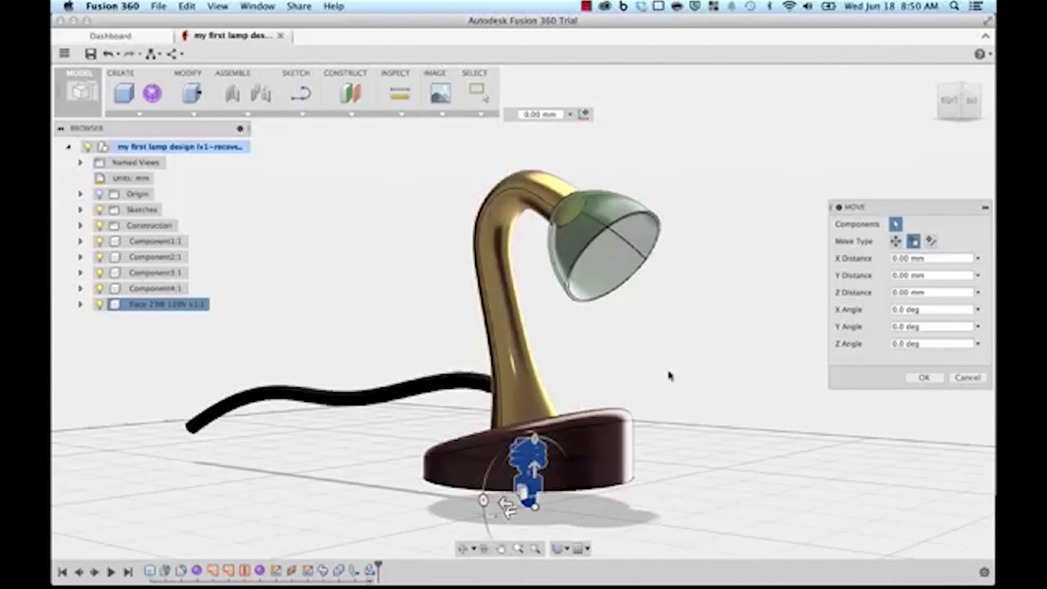
Step: In the Right view, rotate the bulb toward the shade and raise it up
click(950, 101)
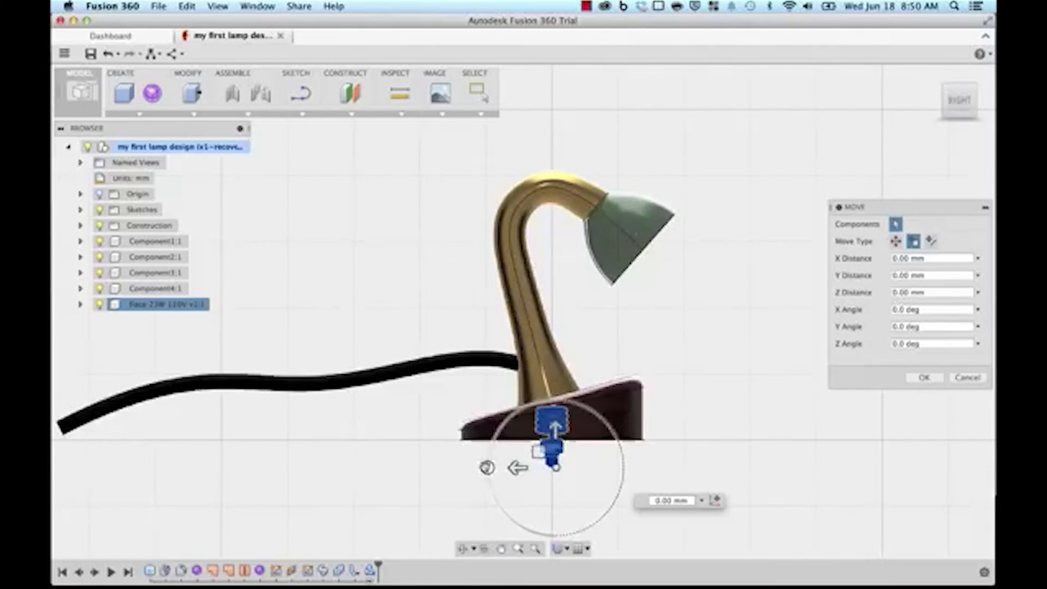
drag(488, 459, 595, 410)
drag(574, 470, 614, 224)
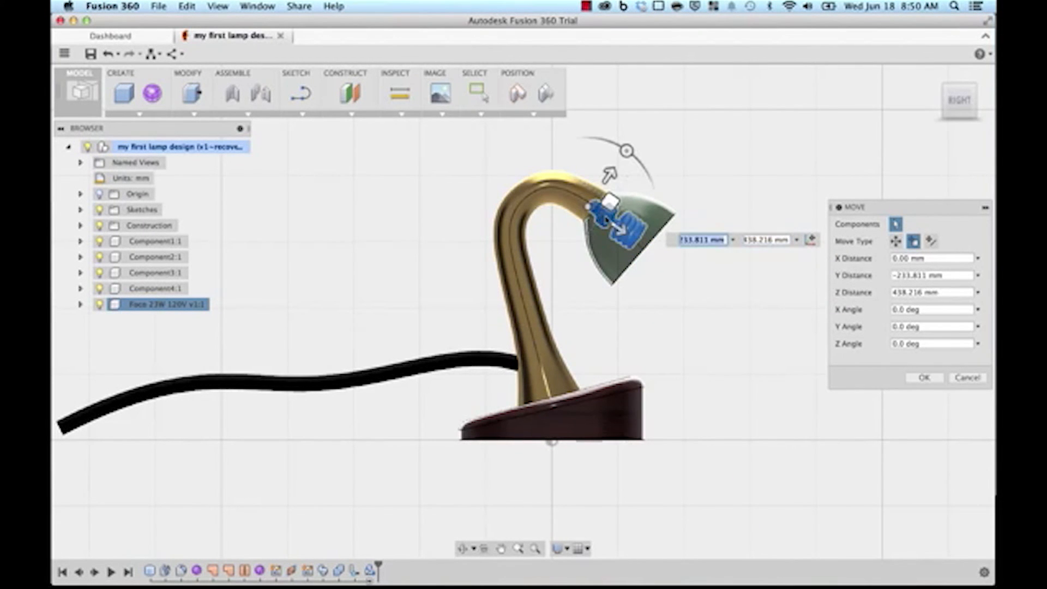
scroll(611, 222, up, 3)
scroll(613, 225, up, 5)
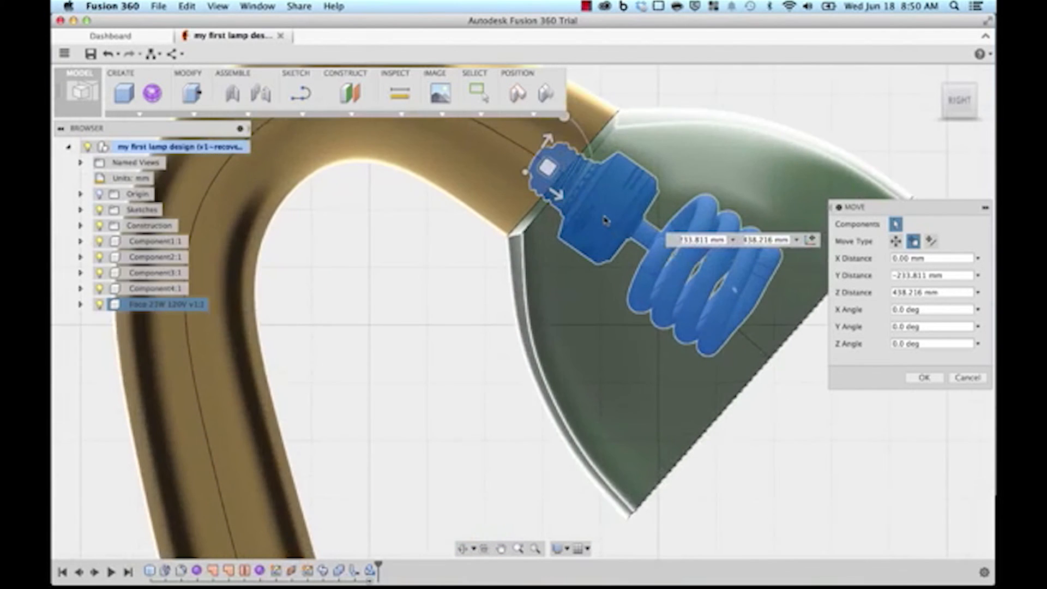
Step: Fine-tune the bulb's tilt and position so it seats at the neck's end
middle_drag(382, 299, 358, 380)
drag(537, 220, 541, 223)
drag(521, 274, 517, 251)
drag(536, 202, 539, 204)
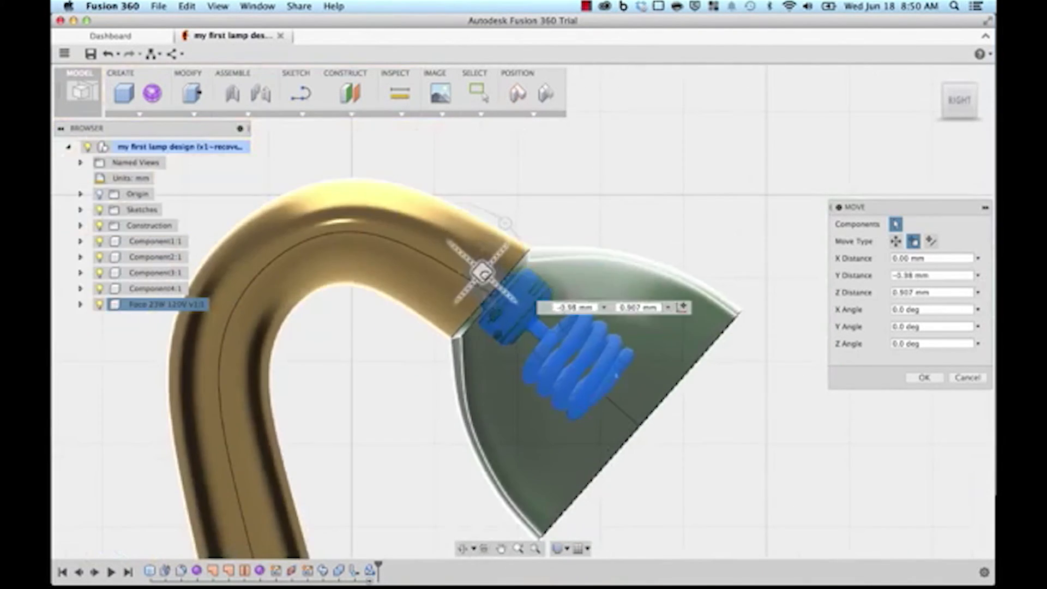
drag(483, 264, 479, 272)
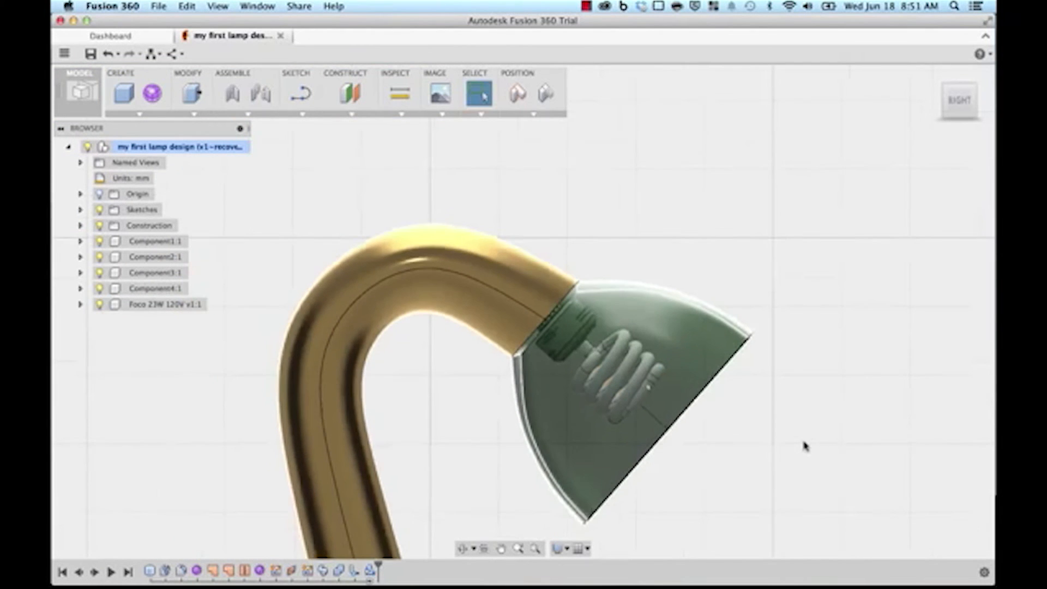
shift+middle_drag(804, 367, 717, 351)
key(Escape)
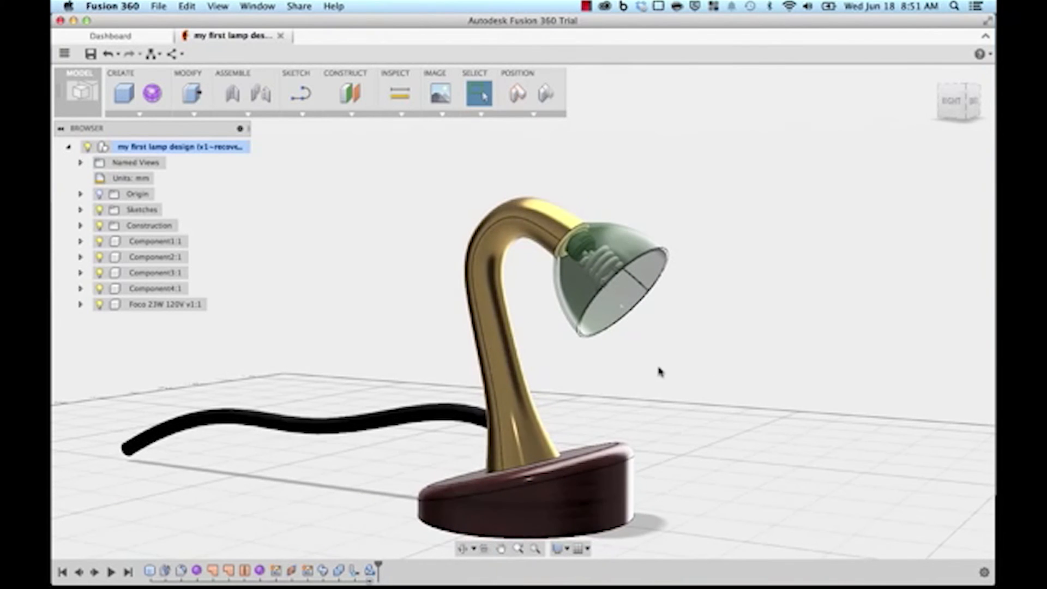
Step: Hide the green shade and start a Combine operation on the neck and bulb
scroll(396, 340, up, 3)
middle_drag(350, 337, 319, 353)
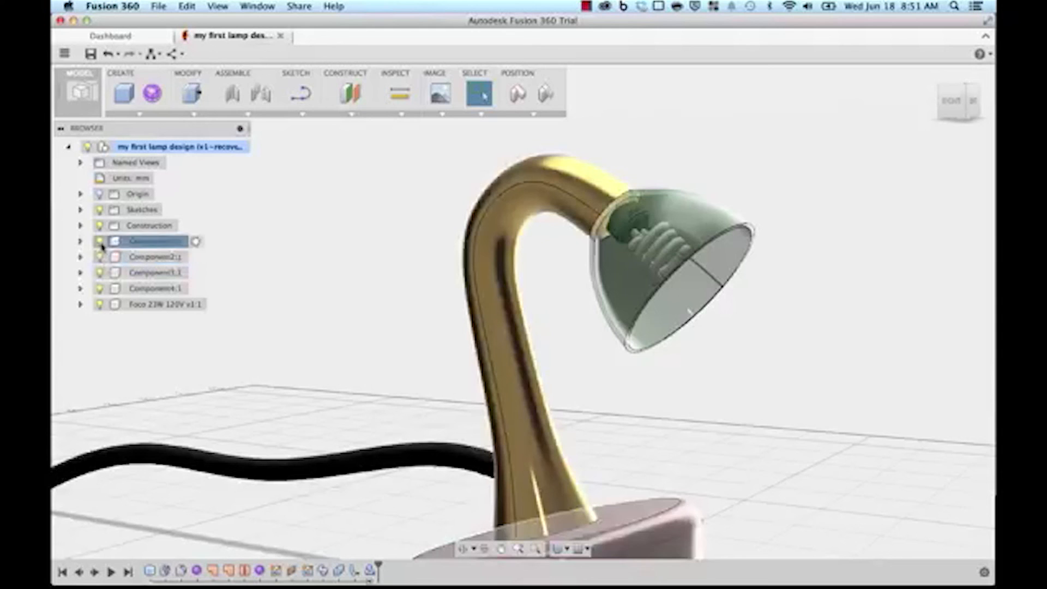
click(99, 272)
scroll(274, 292, up, 2)
scroll(274, 291, down, 2)
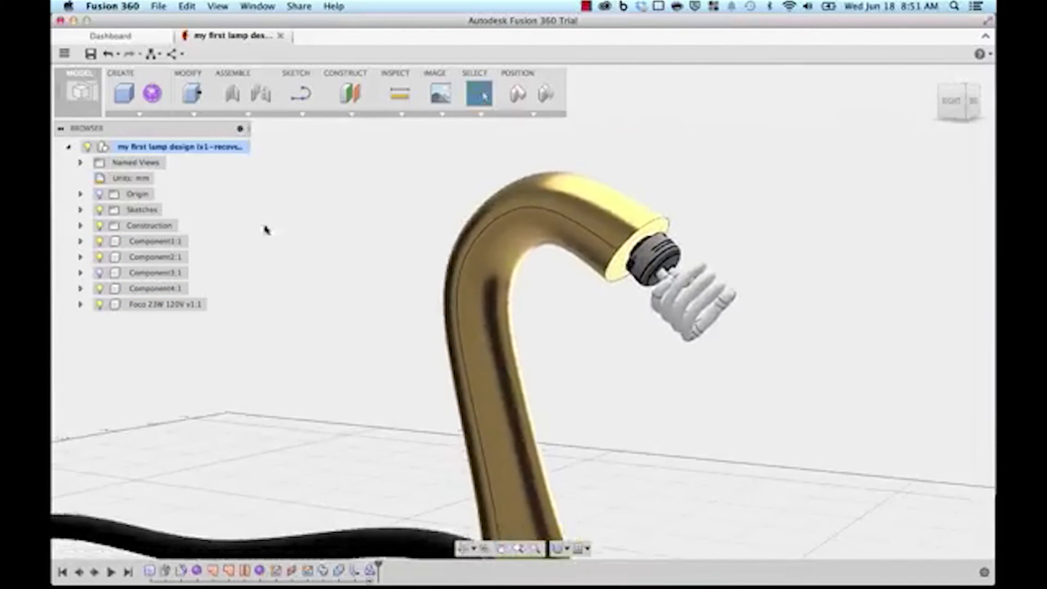
click(194, 113)
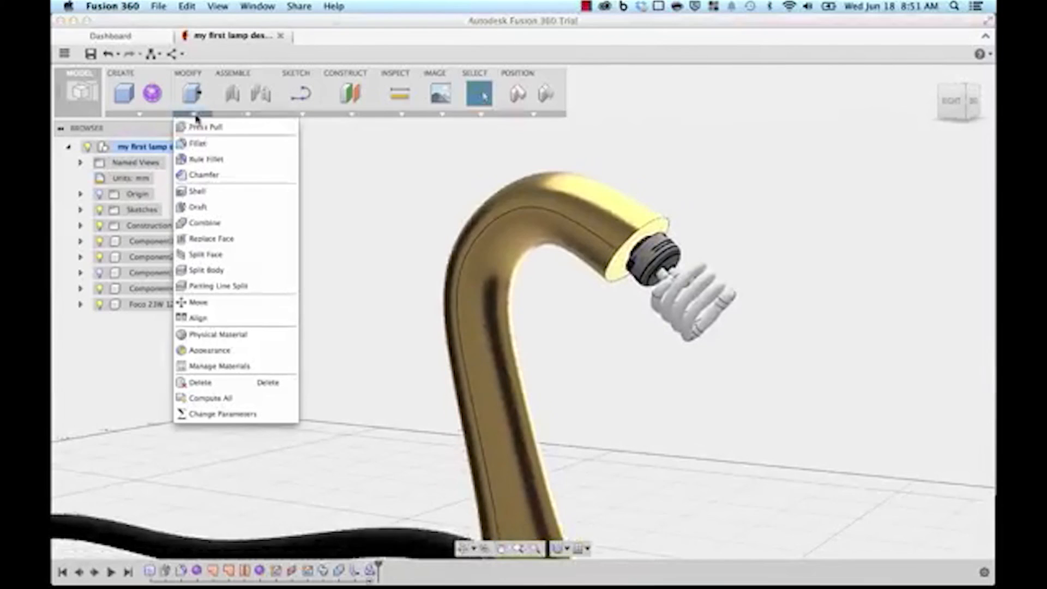
click(201, 225)
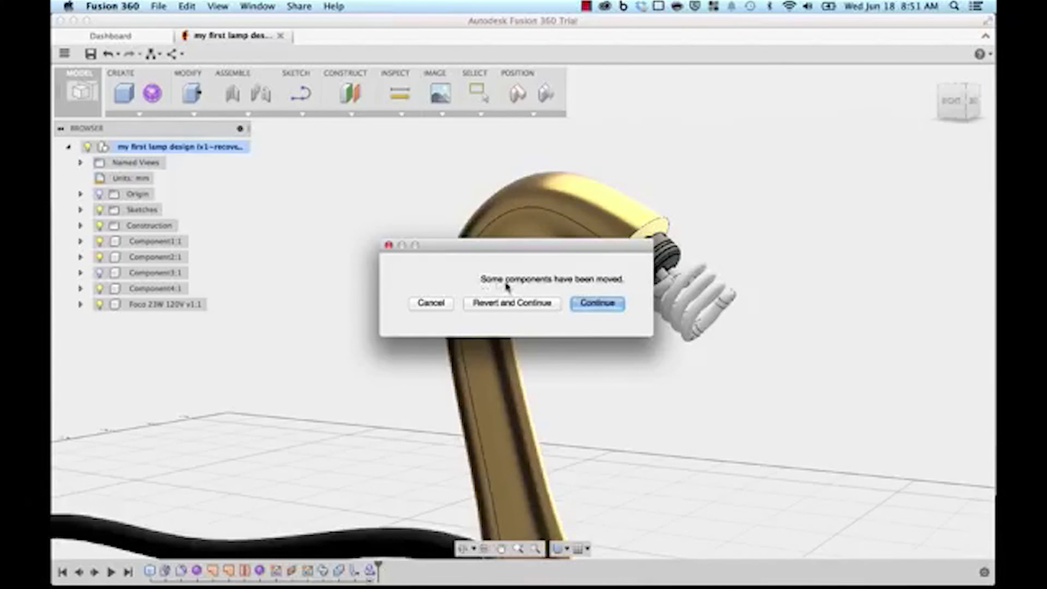
click(597, 303)
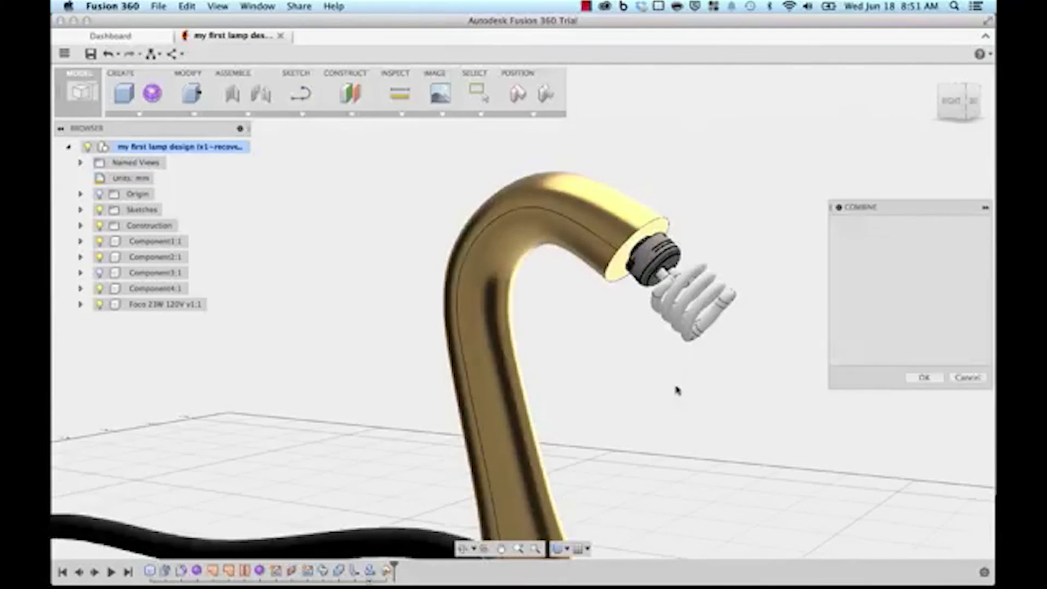
Step: Cut the bulb from the brass neck as target, with Keep Tools checked
scroll(635, 415, up, 5)
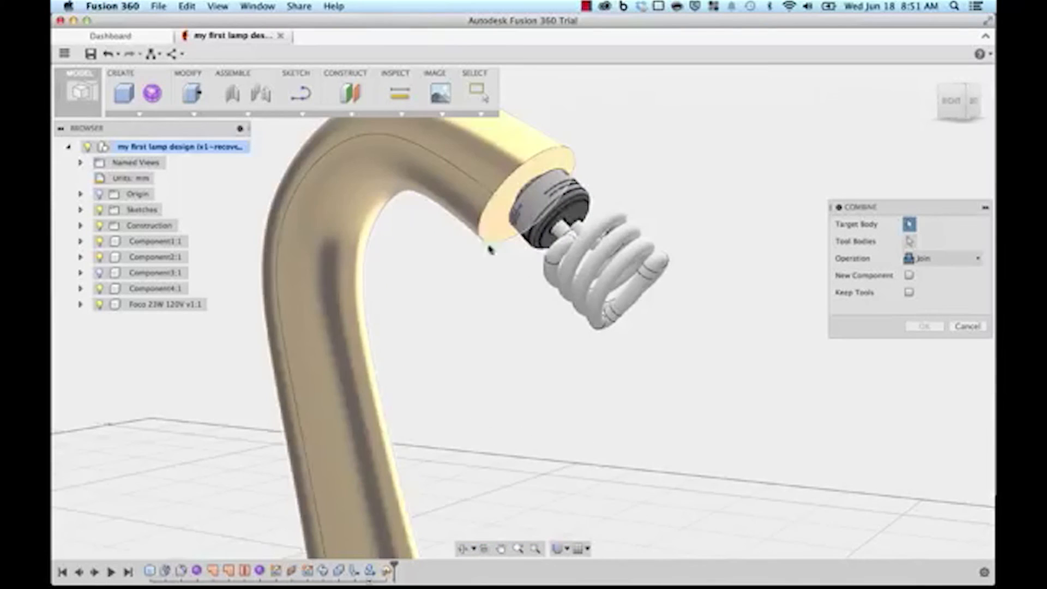
click(477, 167)
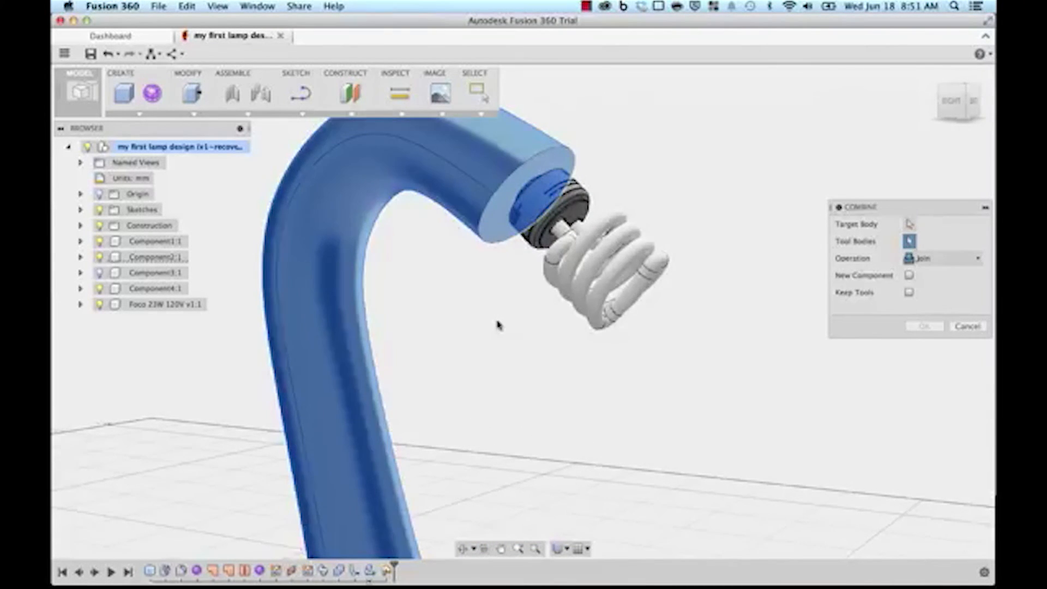
middle_drag(487, 334, 537, 409)
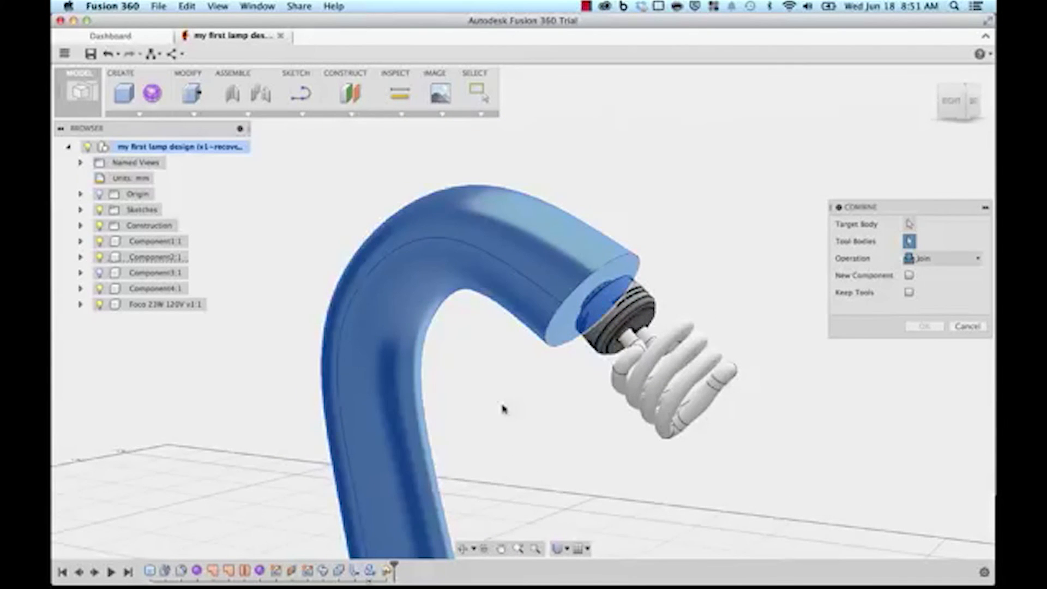
scroll(503, 408, up, 2)
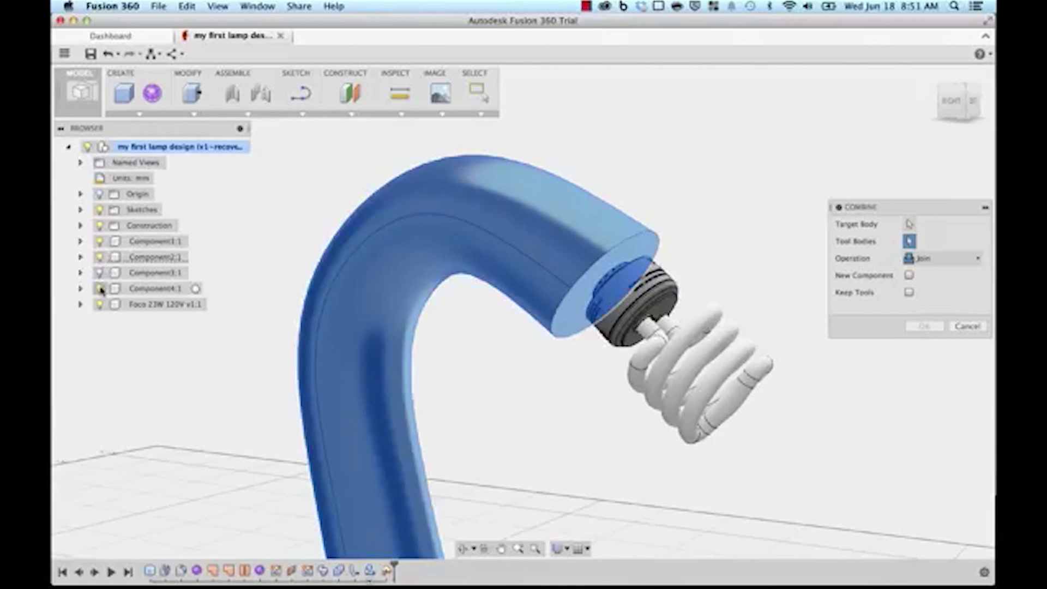
click(99, 258)
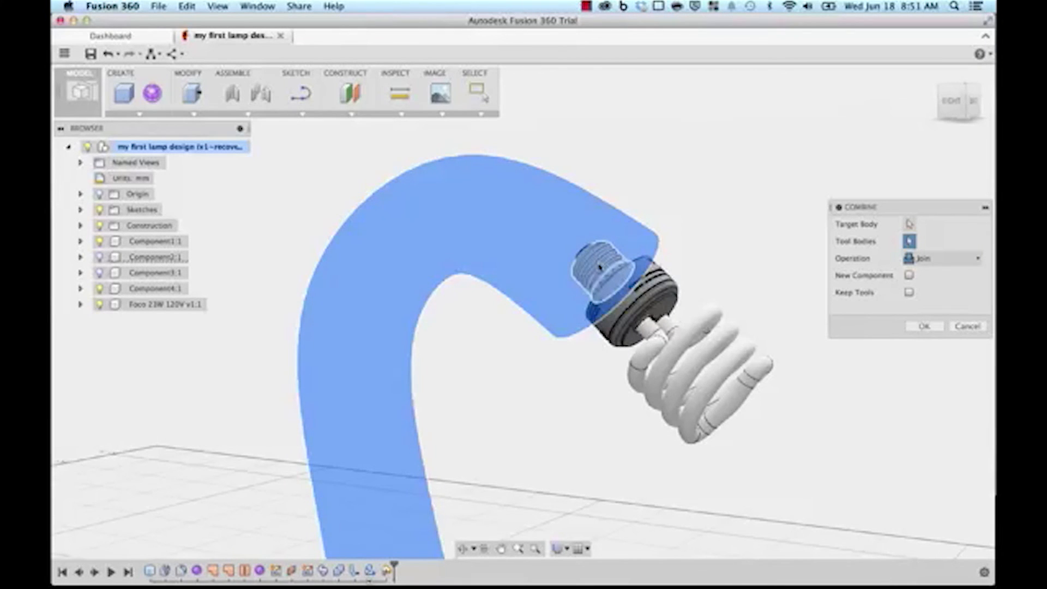
click(98, 257)
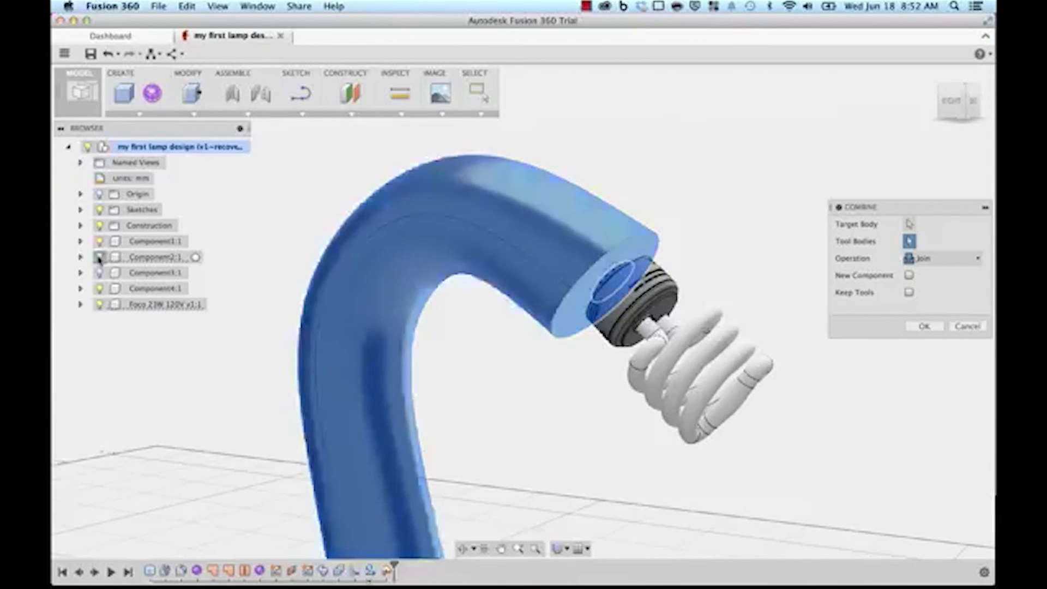
click(952, 260)
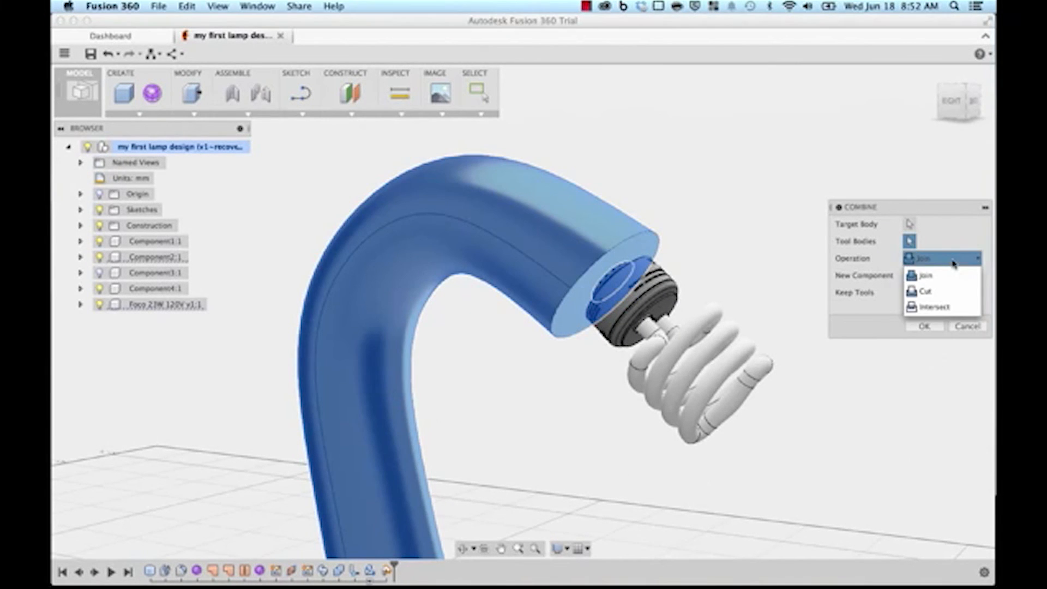
click(927, 292)
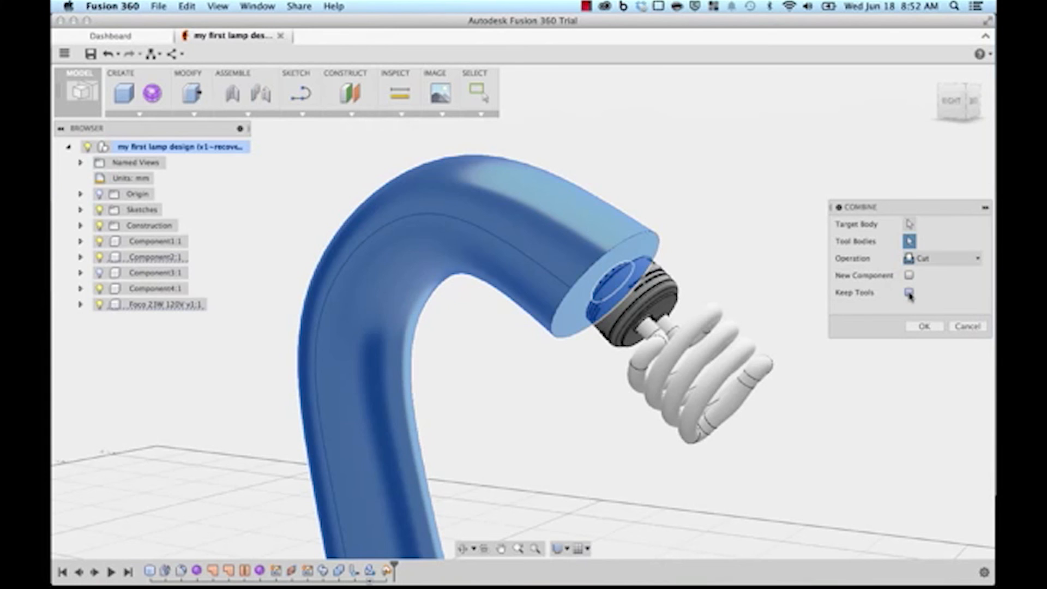
click(924, 326)
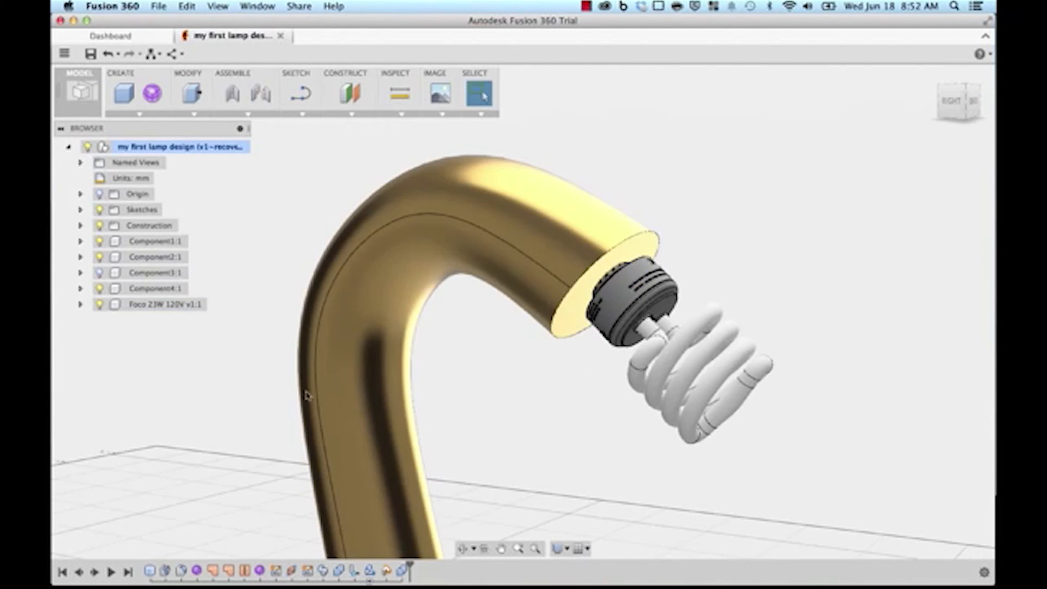
click(100, 305)
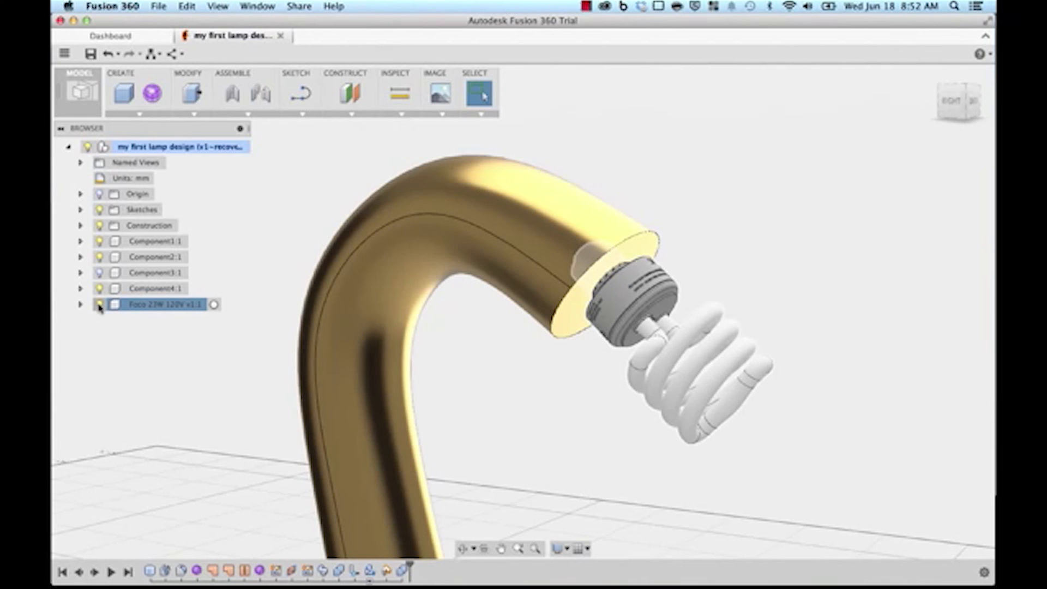
Step: Hide the bulb to inspect the threaded socket, then show the bulb and green shade again
click(100, 306)
shift+middle_drag(616, 384, 666, 472)
scroll(589, 358, up, 5)
click(98, 306)
scroll(136, 405, down, 3)
click(98, 272)
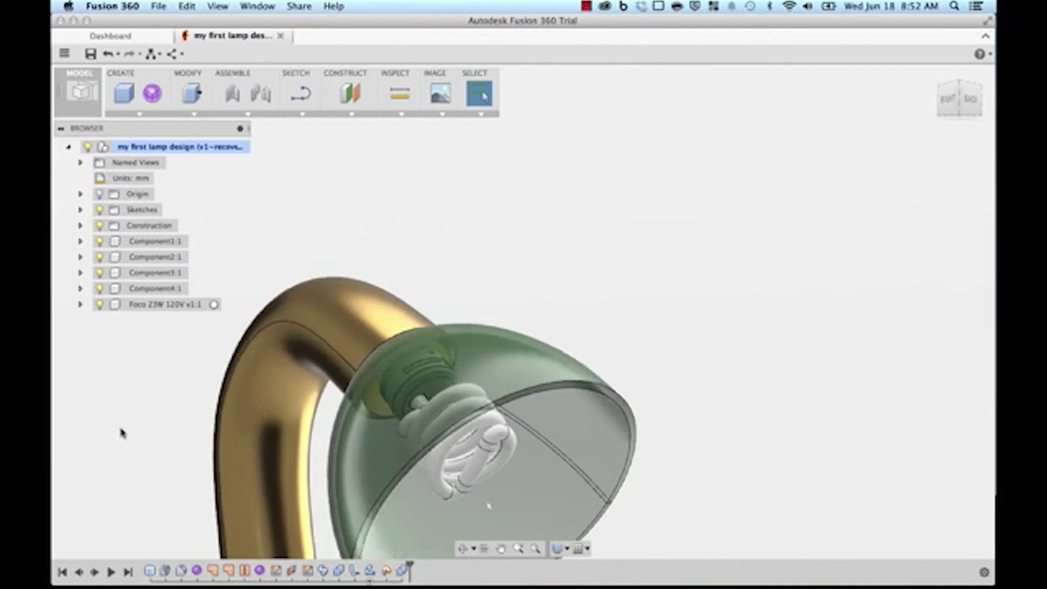
scroll(257, 345, down, 6)
middle_drag(311, 374, 394, 309)
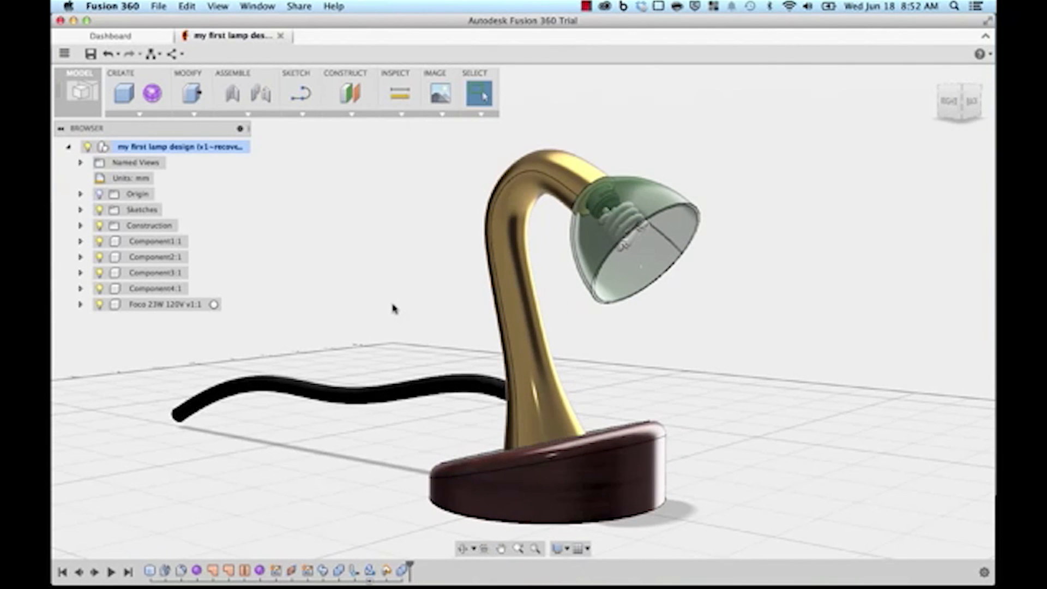